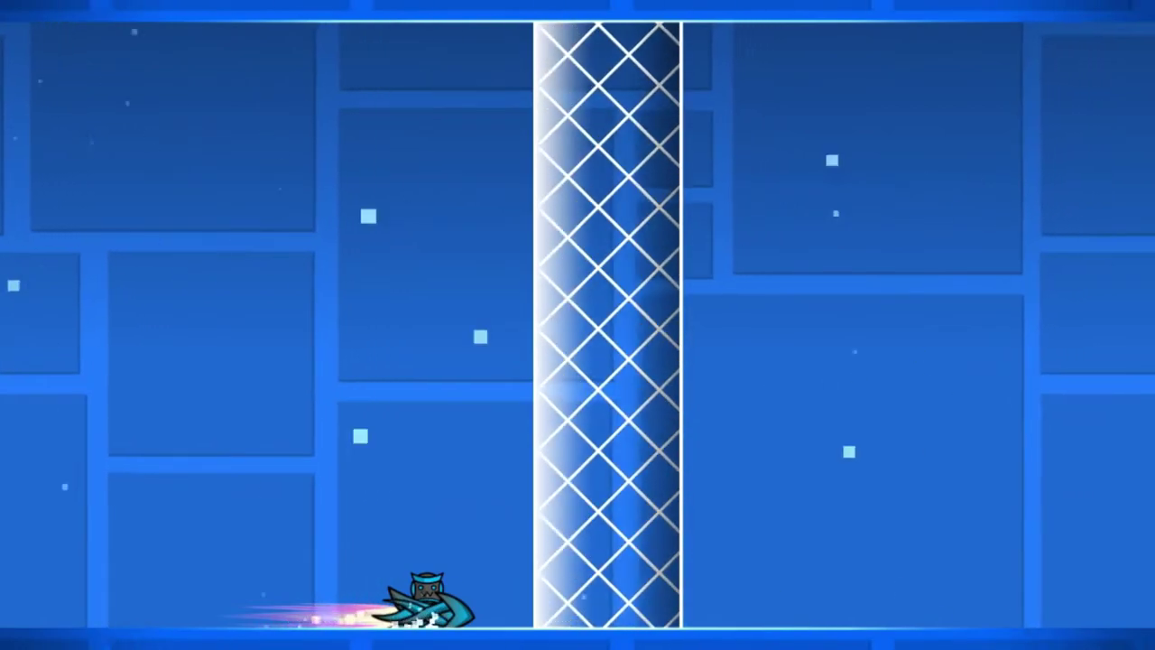
# Name the new level "Spiral Effect" and open it in the level editor.
pyautogui.press('Escape')
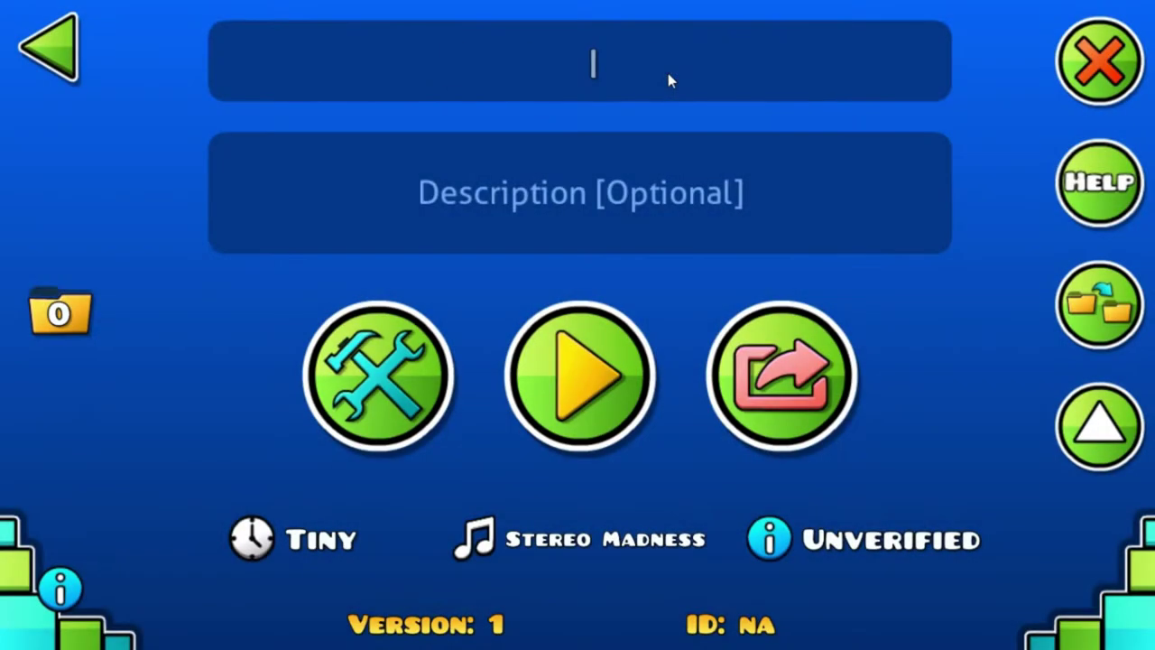
pyautogui.write('Spiral ')
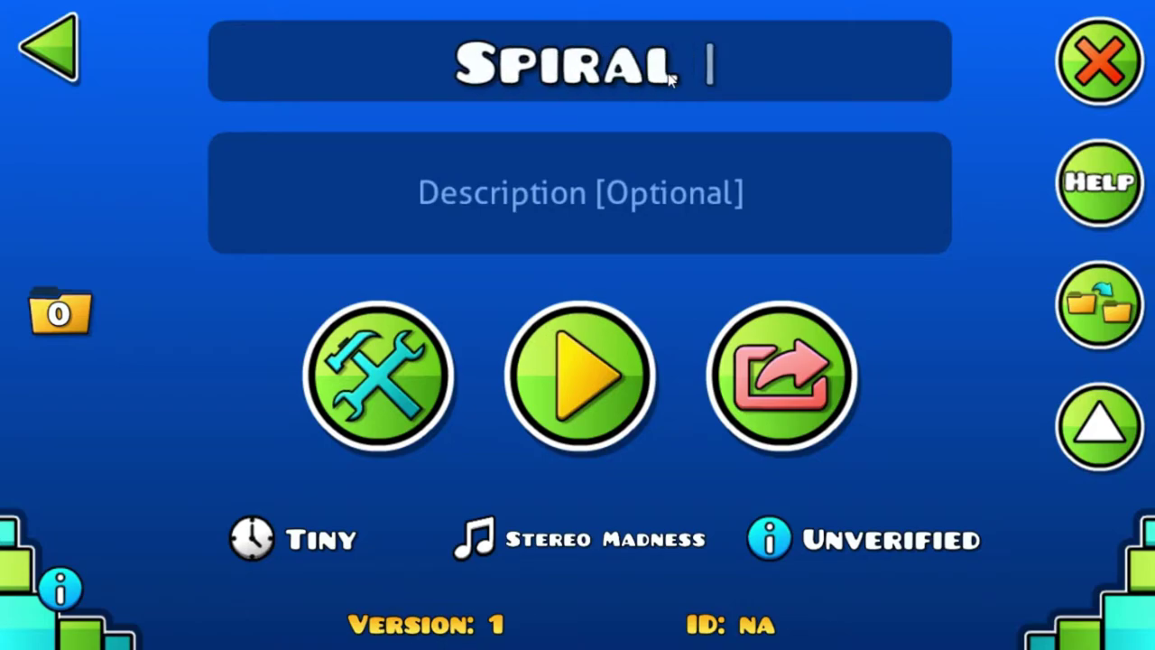
pyautogui.write('Effect')
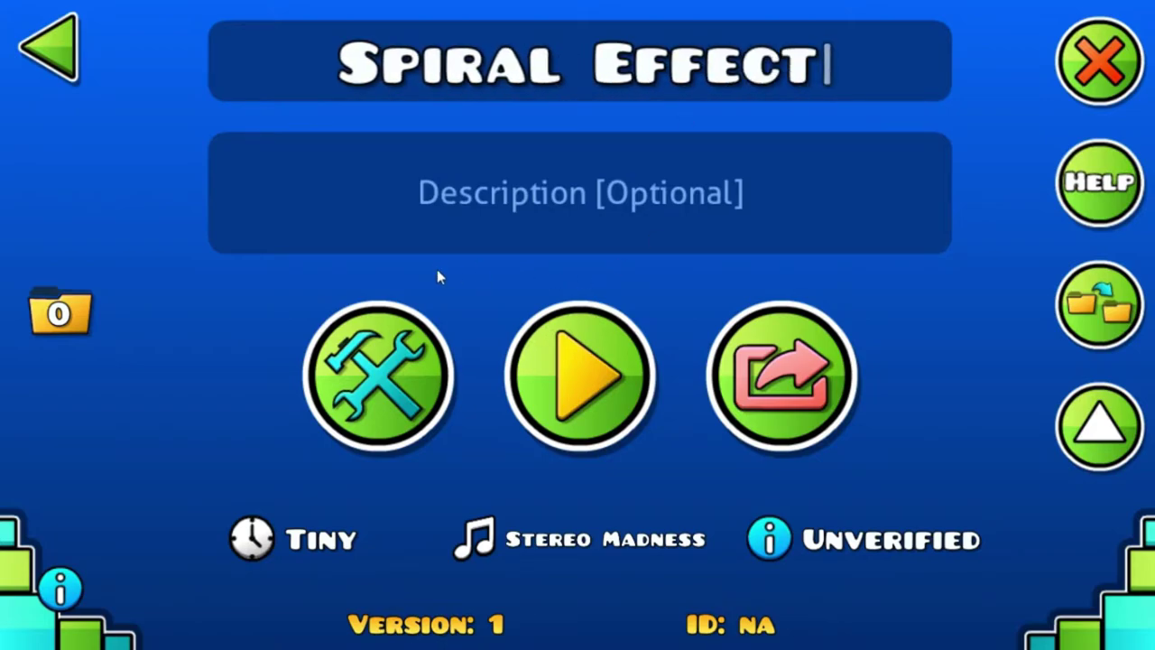
pyautogui.click(451, 360)
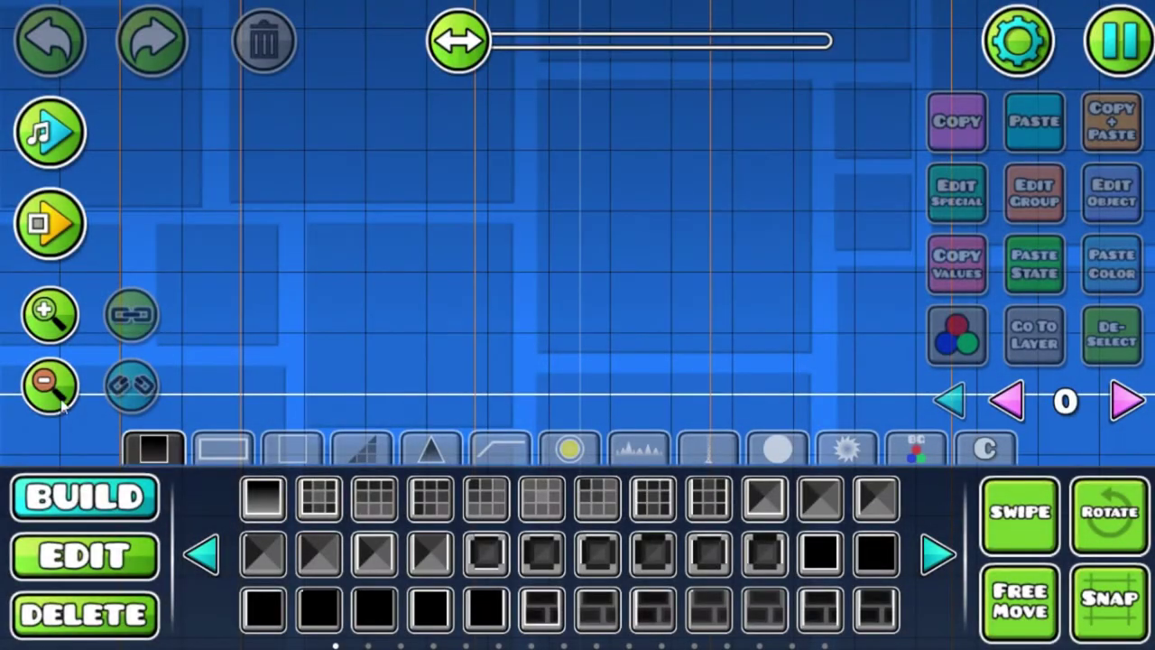
# Place one plain straight outline piece a few grid squares above the ground.
pyautogui.click(58, 401)
pyautogui.click(58, 401)
pyautogui.click(499, 448)
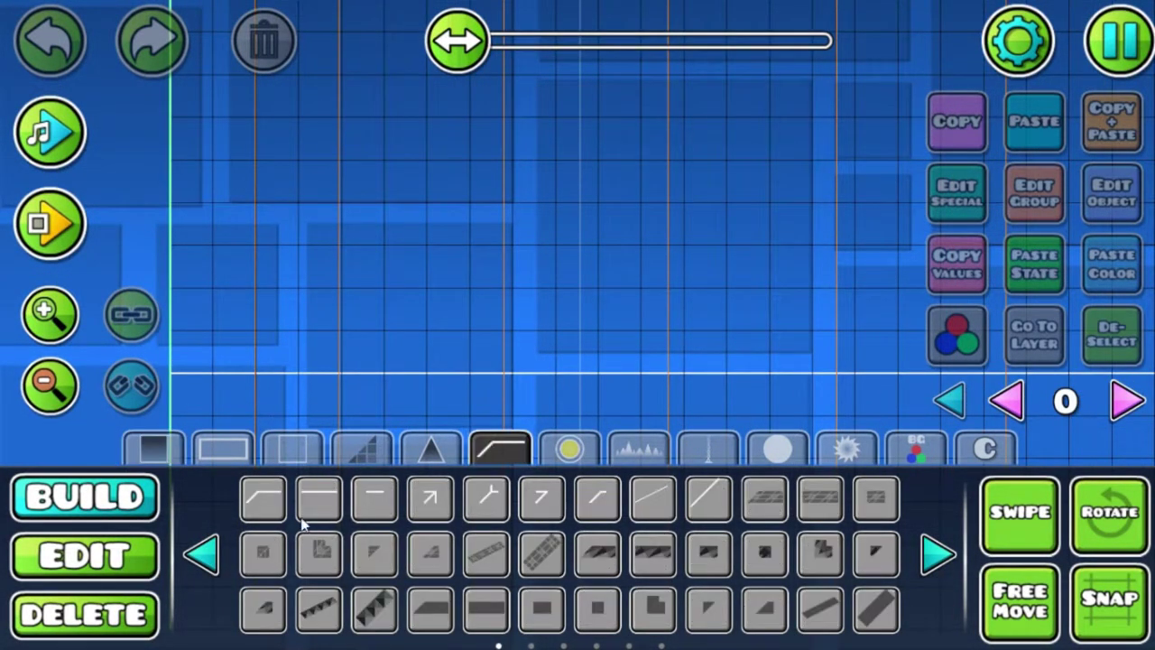
pyautogui.click(50, 314)
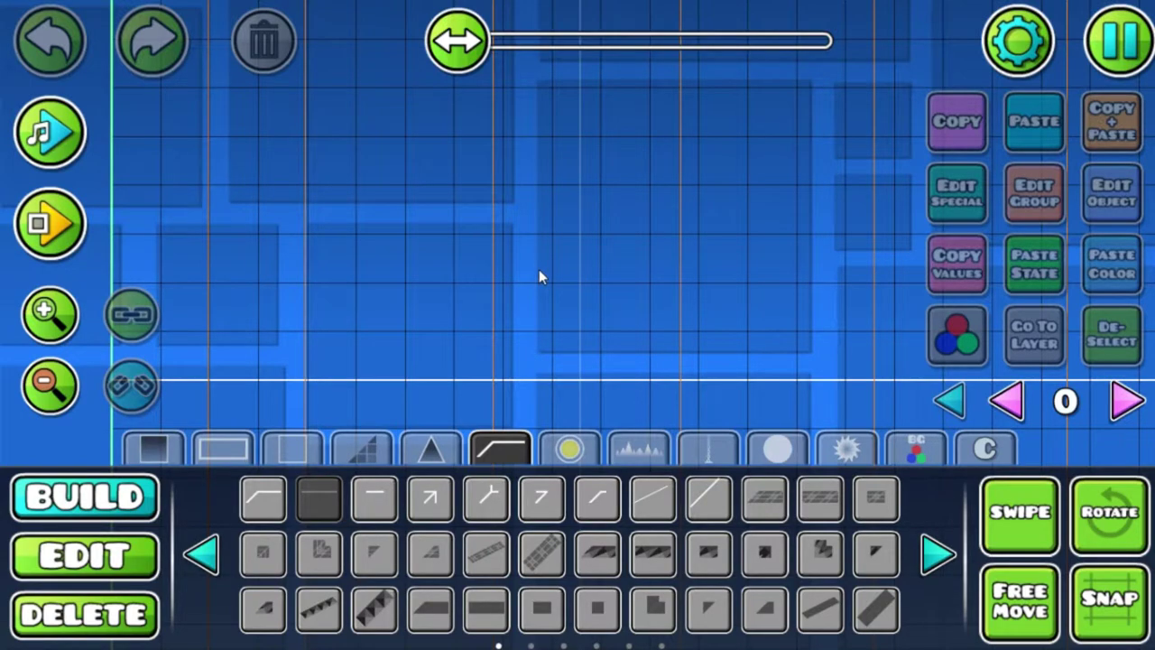
pyautogui.click(529, 262)
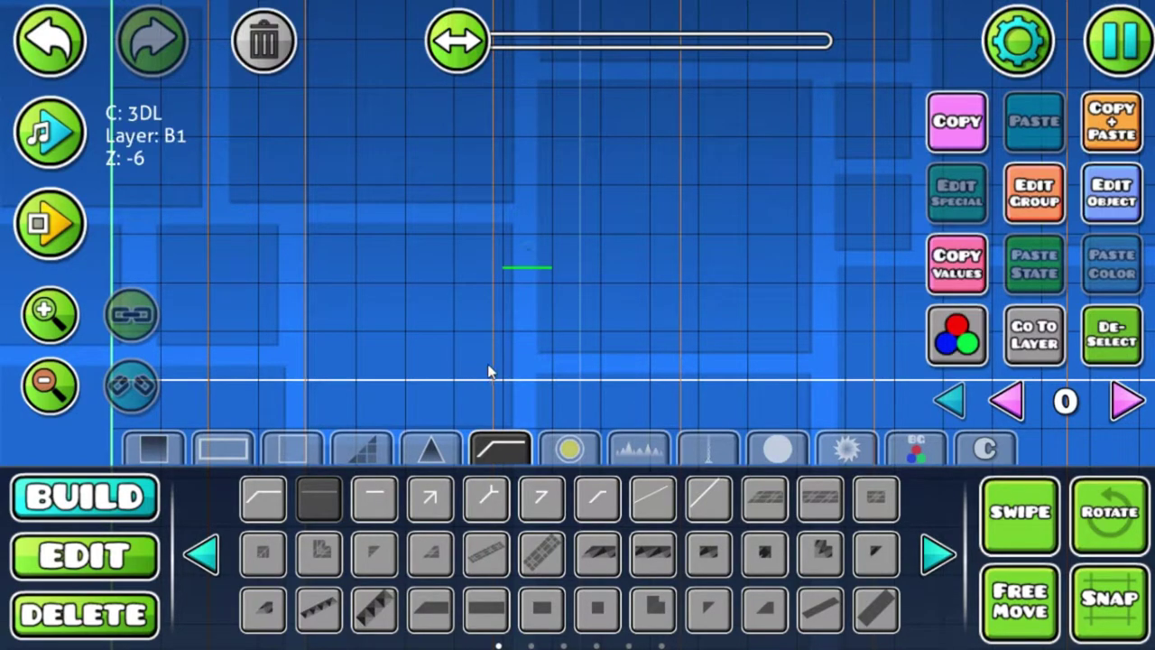
# Rotate the outline piece 90° clockwise and duplicate it into a vertical line five grid squares high, standing on the ground.
pyautogui.click(108, 566)
pyautogui.click(812, 498)
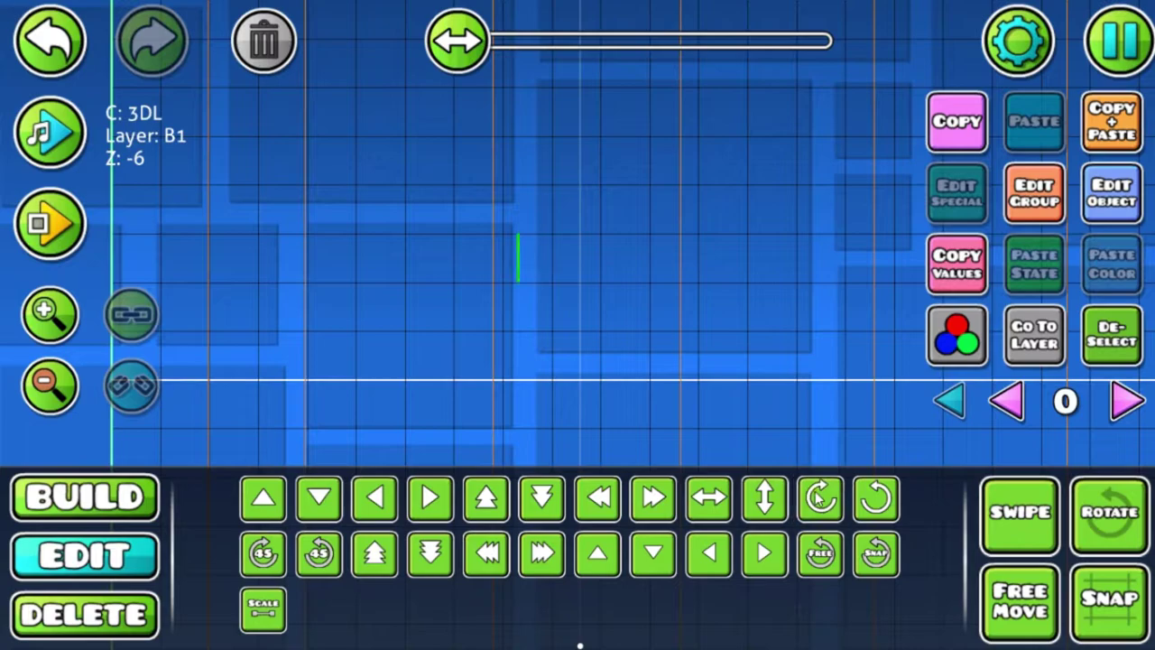
pyautogui.click(1128, 133)
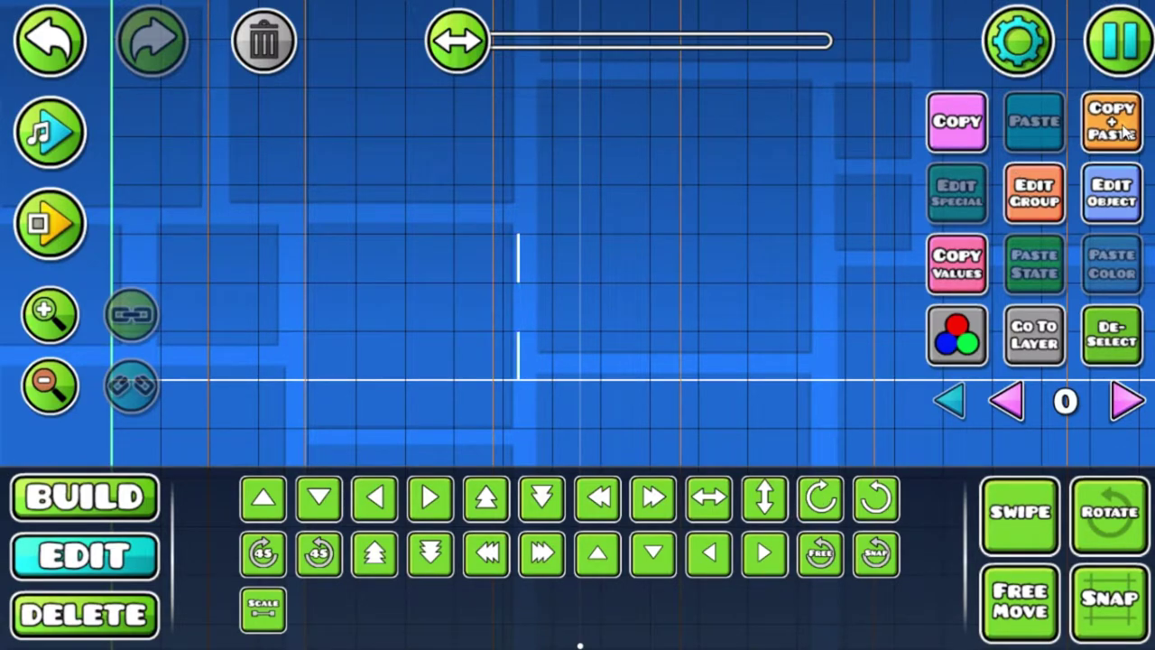
pyautogui.click(1122, 133)
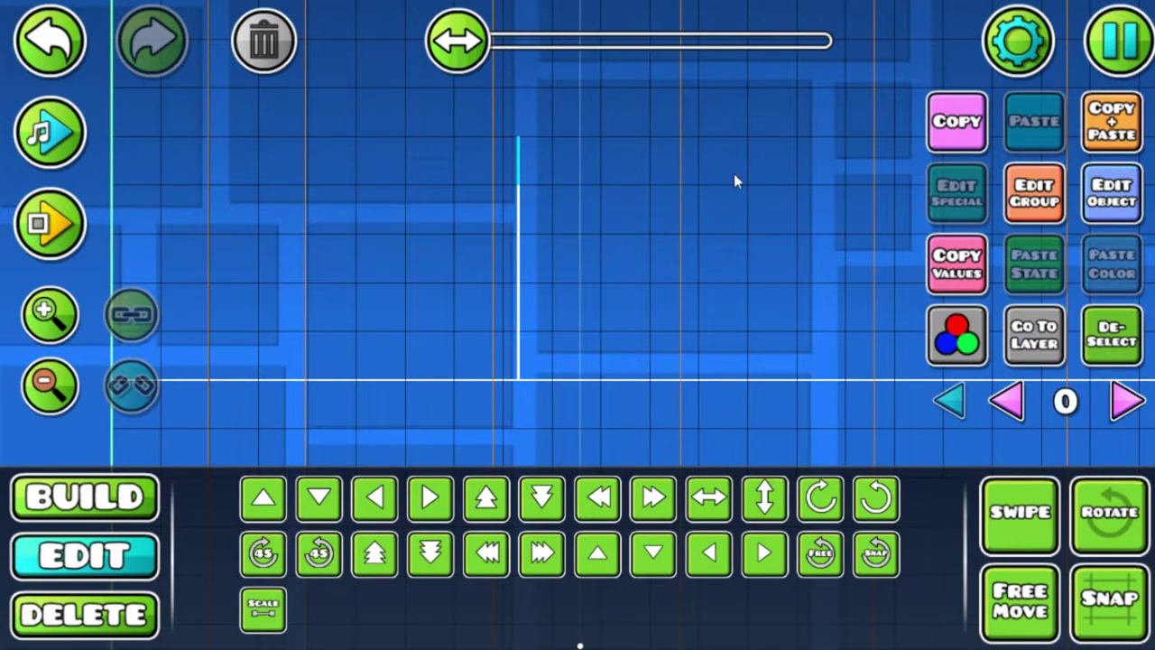
# Build a second vertical line five grid squares high, parallel to the first and about 2.4 squares further along the level.
pyautogui.click(77, 498)
pyautogui.click(635, 372)
pyautogui.click(85, 555)
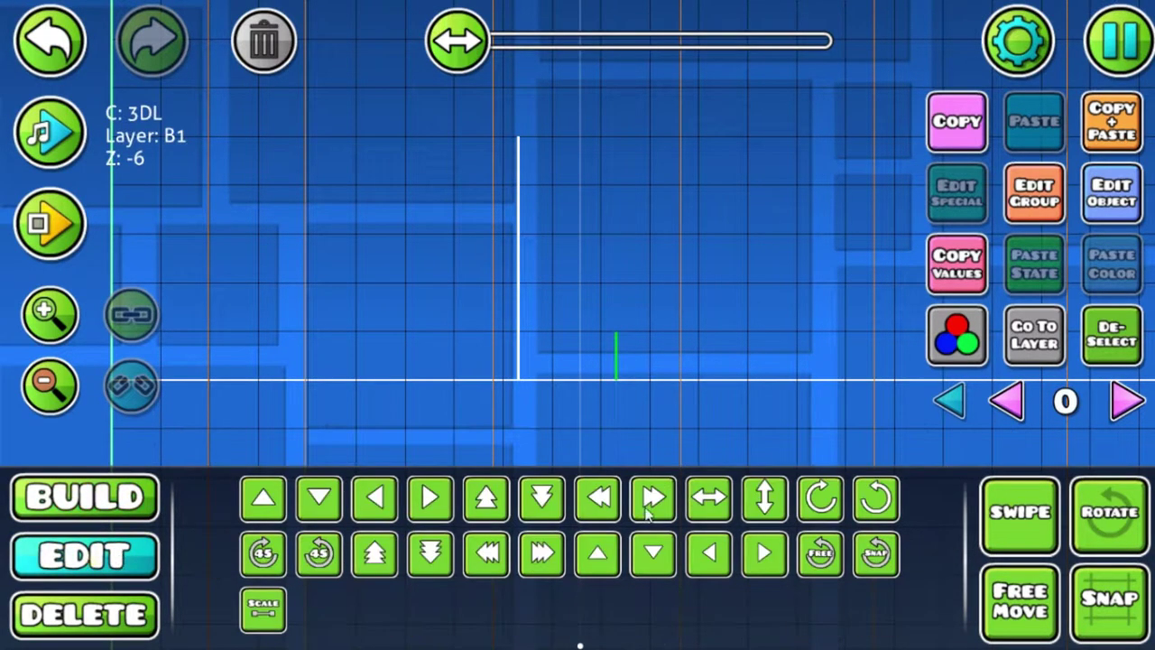
pyautogui.click(815, 495)
pyautogui.click(815, 495)
pyautogui.click(135, 514)
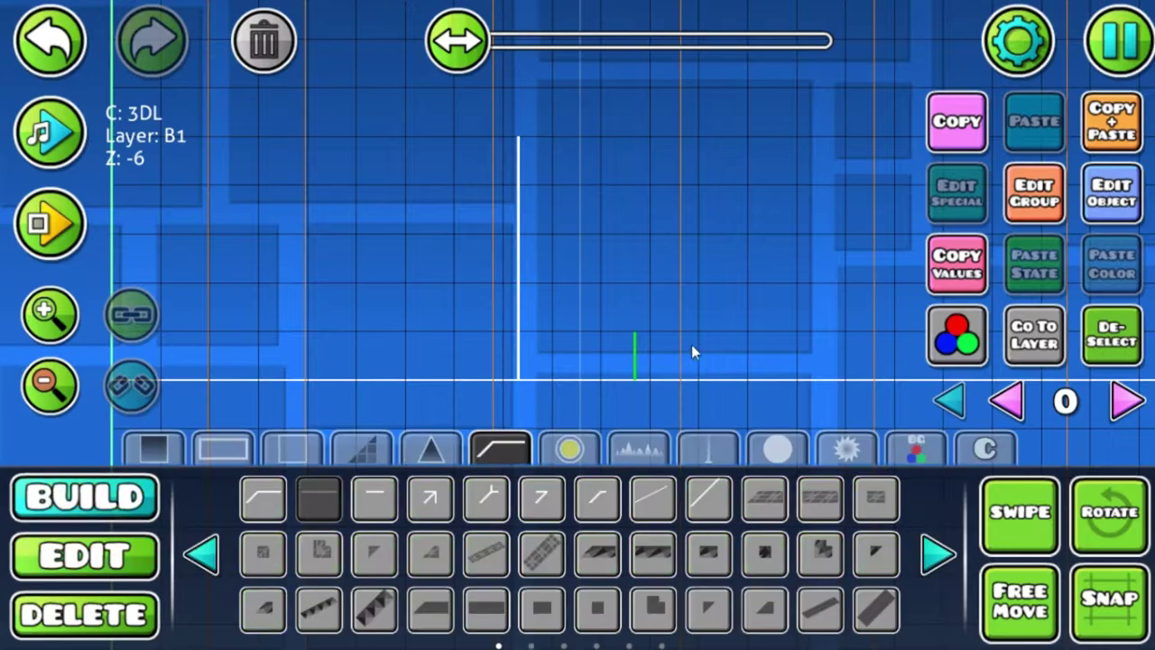
pyautogui.moveTo(624, 292); pyautogui.dragTo(620, 185)
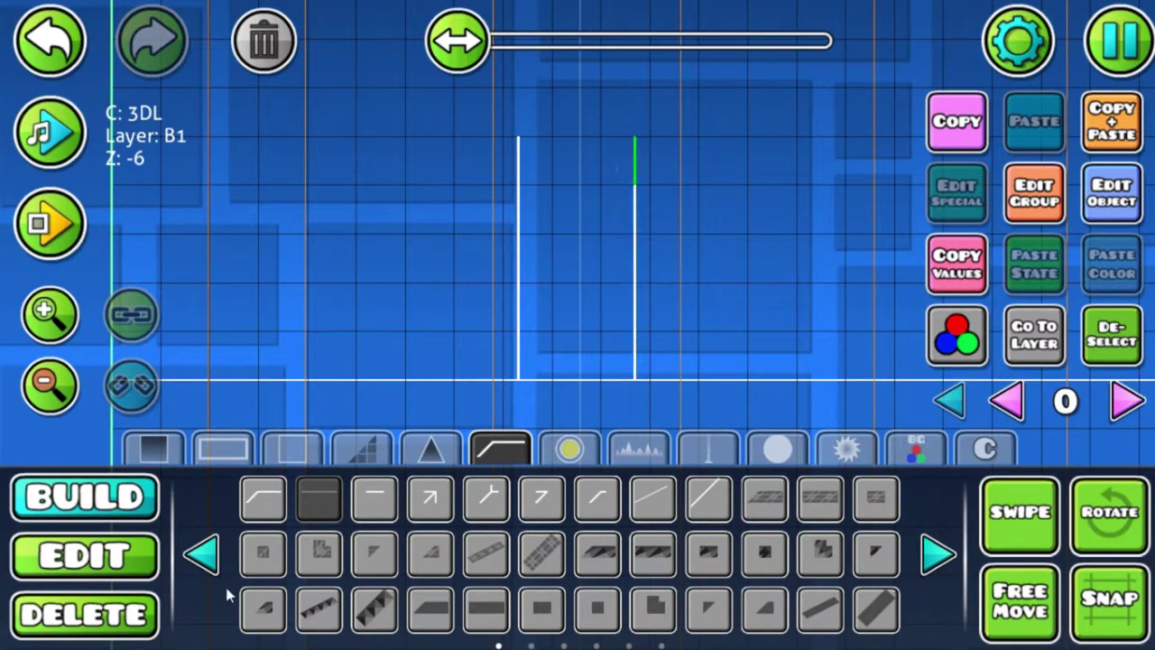
# Select both vertical lines together and stack a duplicate of the pair directly on top of them.
pyautogui.click(138, 563)
pyautogui.moveTo(442, 413); pyautogui.dragTo(722, 126)
pyautogui.click(1024, 517)
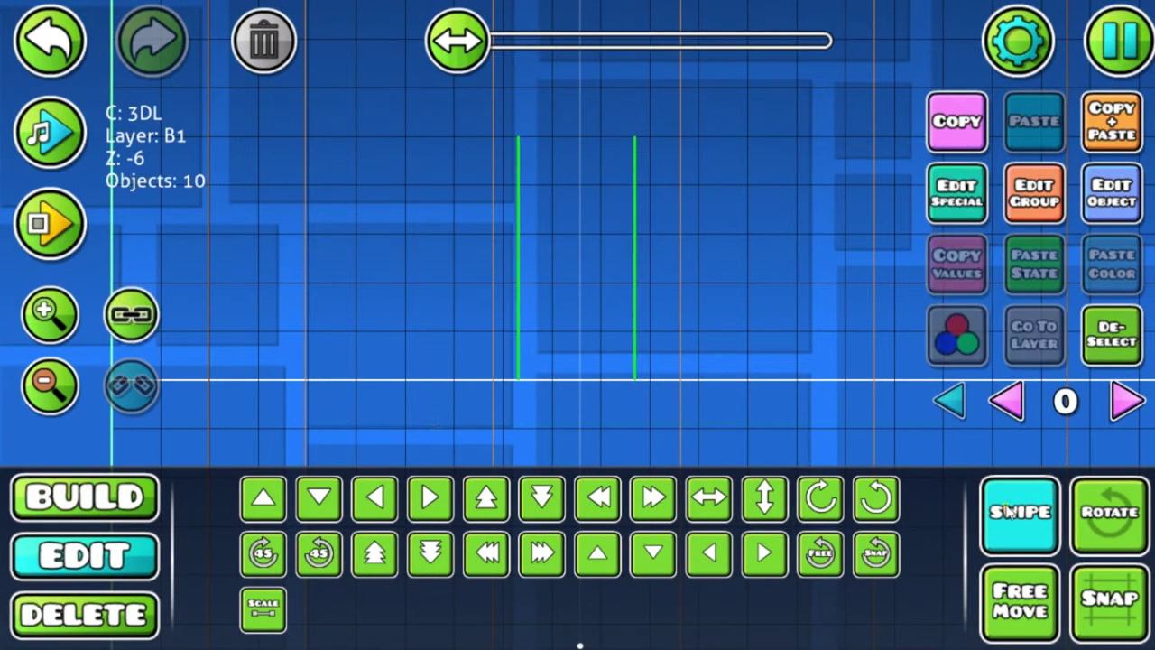
pyautogui.click(56, 393)
pyautogui.click(56, 394)
pyautogui.moveTo(606, 276); pyautogui.dragTo(570, 538)
pyautogui.click(911, 254)
pyautogui.click(385, 559)
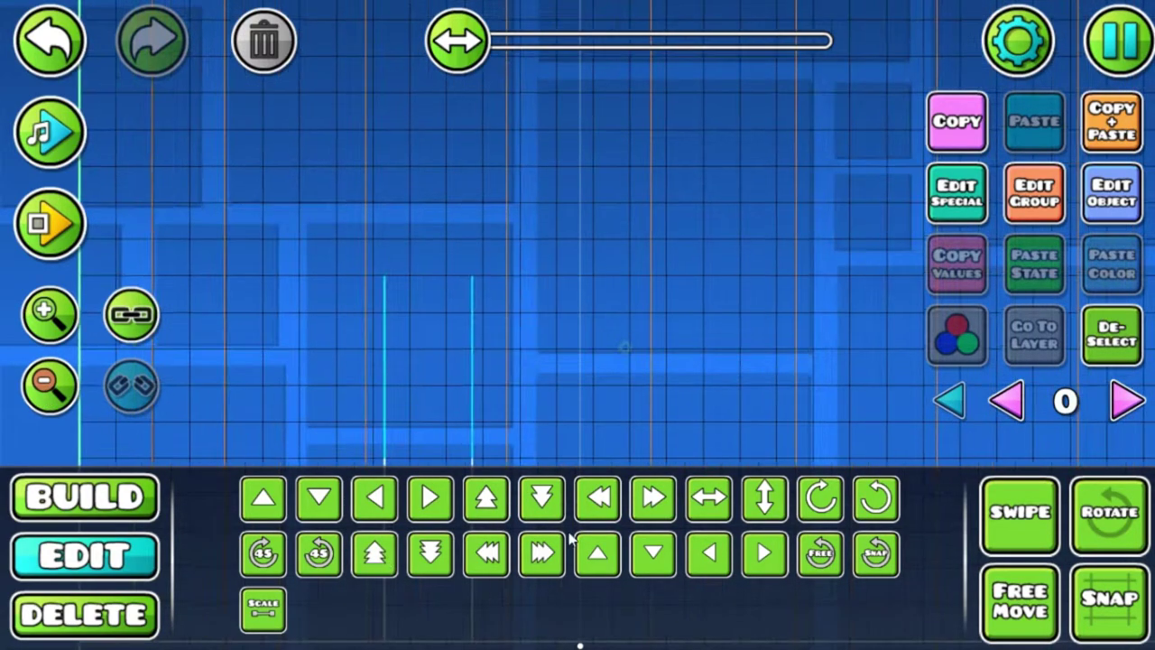
# Stack two more duplicates of the five-square line pair on top, extending both lines further upward.
pyautogui.click(1112, 134)
pyautogui.click(383, 566)
pyautogui.moveTo(628, 188); pyautogui.dragTo(653, 276)
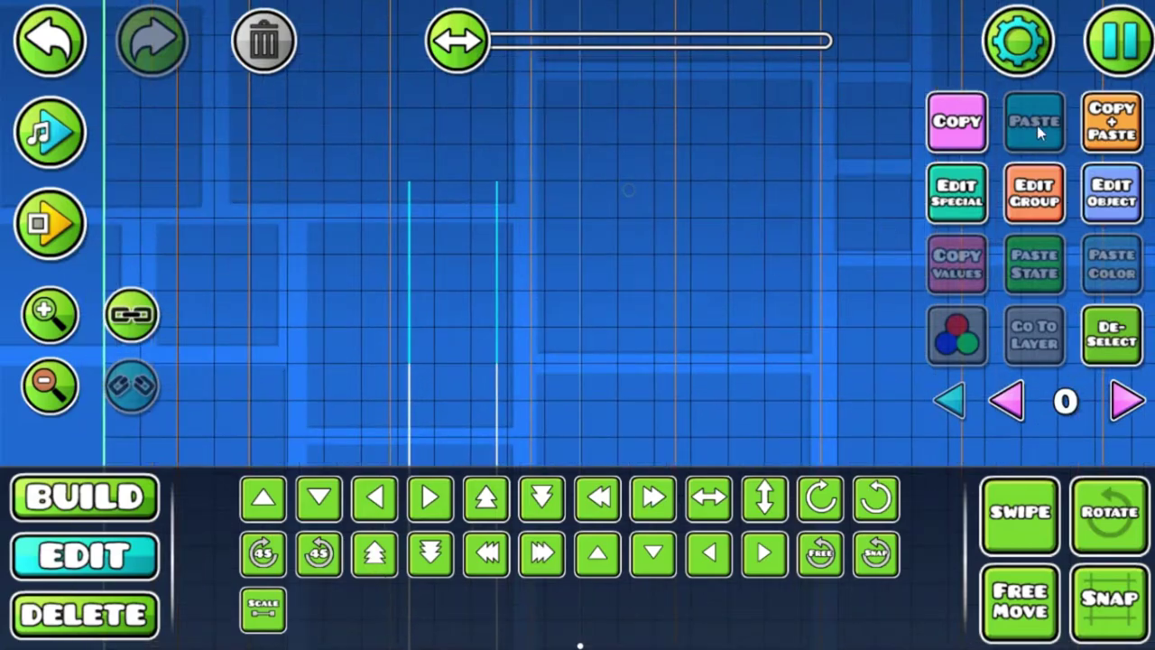
pyautogui.click(1090, 127)
pyautogui.click(386, 543)
# Examine the full height of the two stacked vertical lines from the ground to their upper ends.
pyautogui.click(39, 398)
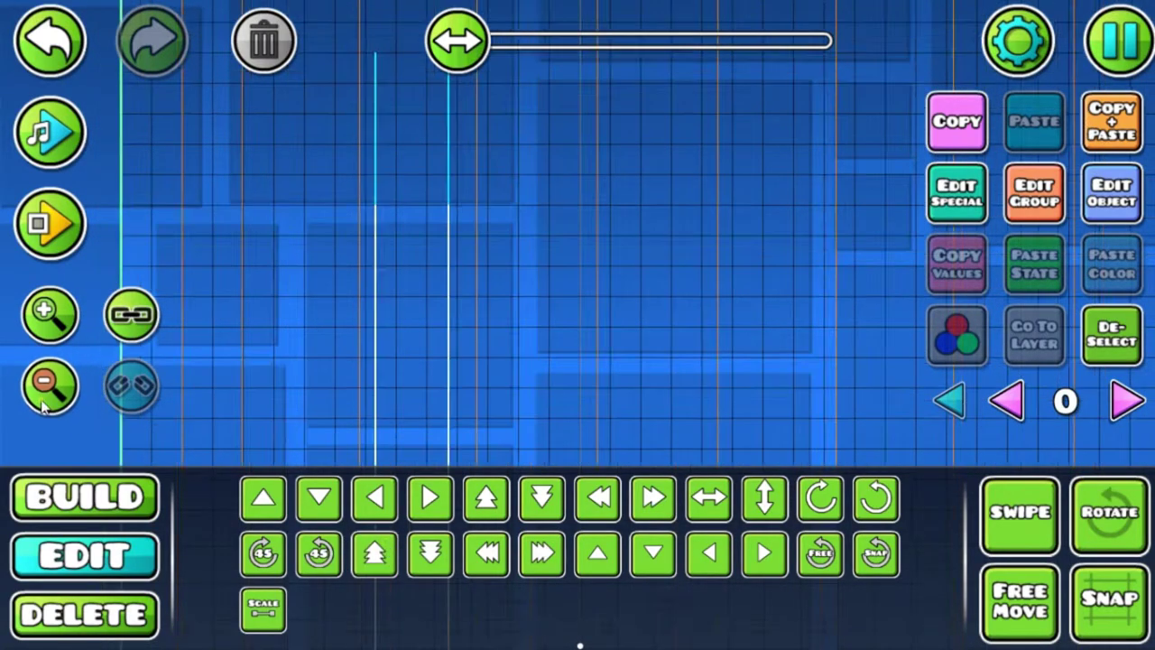
pyautogui.click(40, 397)
pyautogui.click(40, 397)
pyautogui.moveTo(418, 347); pyautogui.dragTo(494, 215)
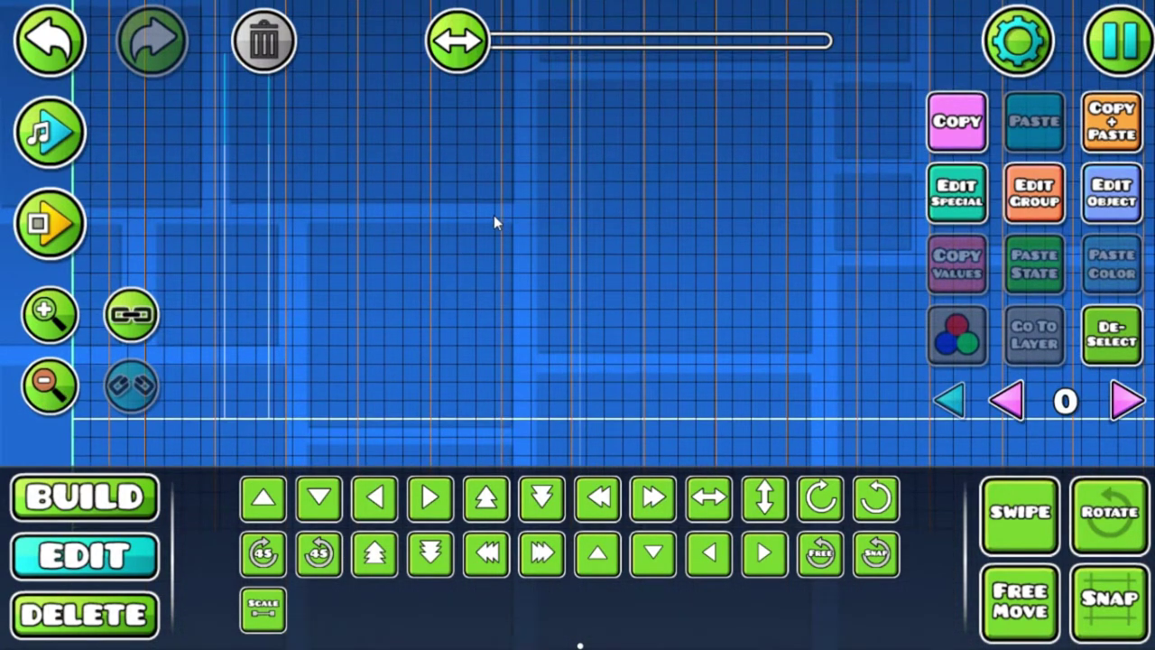
pyautogui.click(65, 320)
pyautogui.moveTo(673, 269); pyautogui.dragTo(889, 142)
pyautogui.click(55, 323)
pyautogui.click(55, 323)
pyautogui.moveTo(621, 275); pyautogui.dragTo(911, 270)
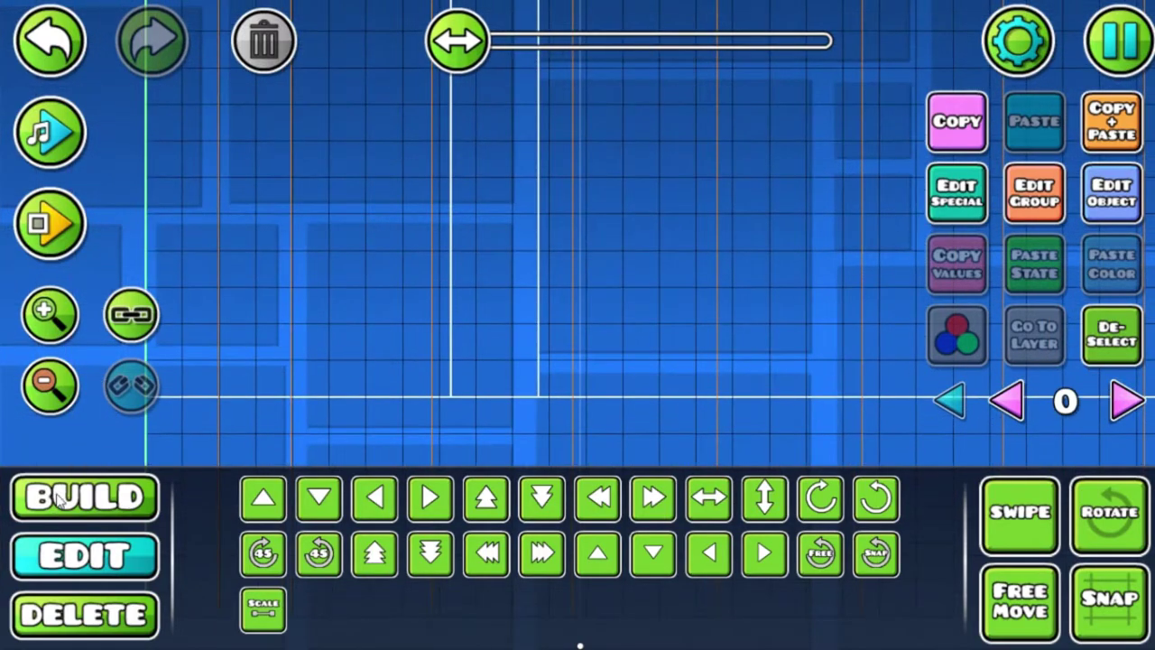
# Place a teleport portal just before the level start and raise its linked exit portal well above it.
pyautogui.click(59, 499)
pyautogui.click(569, 448)
pyautogui.scroll(-2, 581, 360)
pyautogui.click(417, 589)
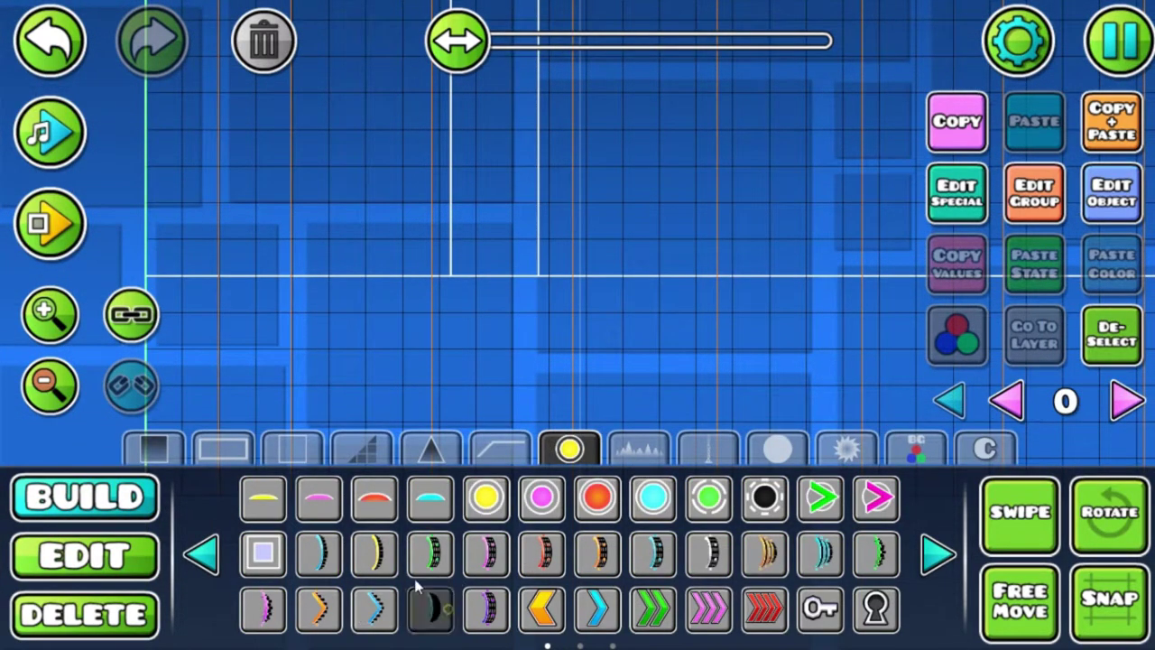
pyautogui.click(177, 232)
pyautogui.moveTo(420, 151); pyautogui.dragTo(424, 356)
pyautogui.click(50, 558)
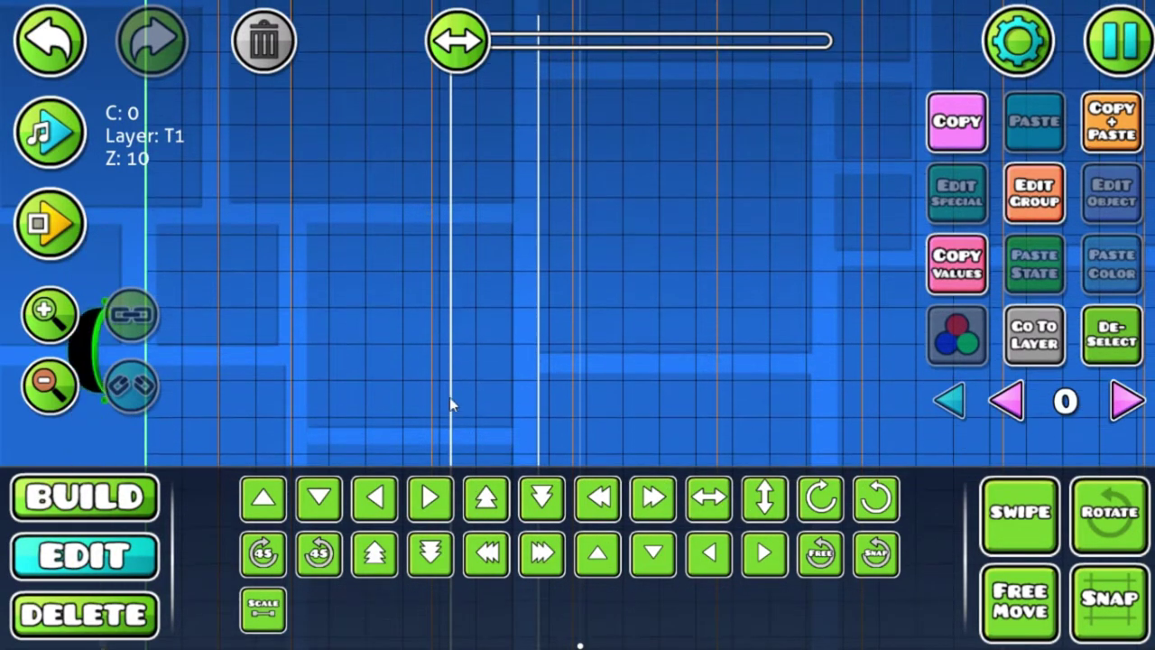
# Place a ship portal directly after the raised teleport exit at the level start.
pyautogui.click(90, 496)
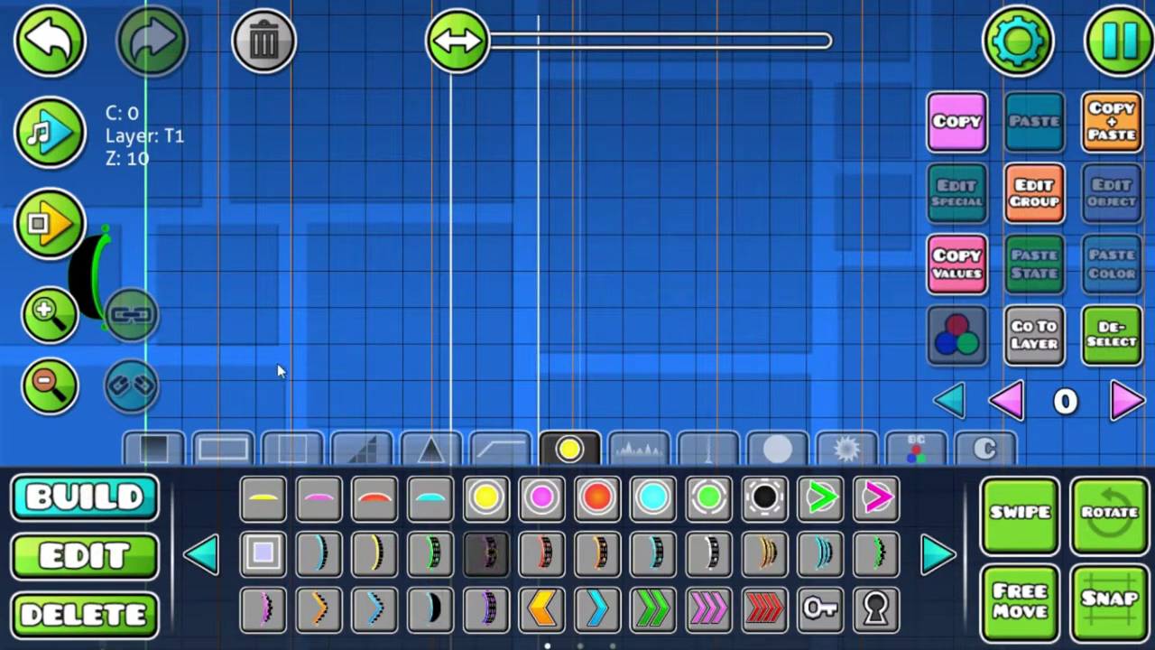
pyautogui.click(171, 305)
pyautogui.moveTo(575, 355); pyautogui.dragTo(551, 290)
pyautogui.press('a')
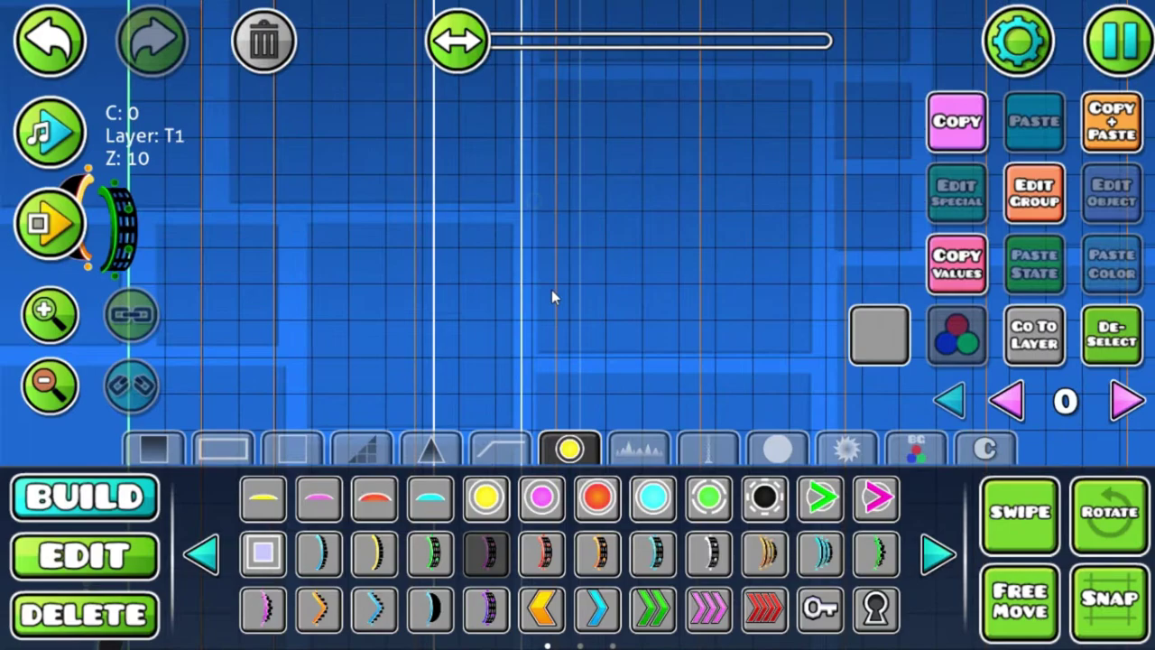
# Playtest the level twice from the start and examine the ship's path past the two vertical lines.
pyautogui.click(58, 235)
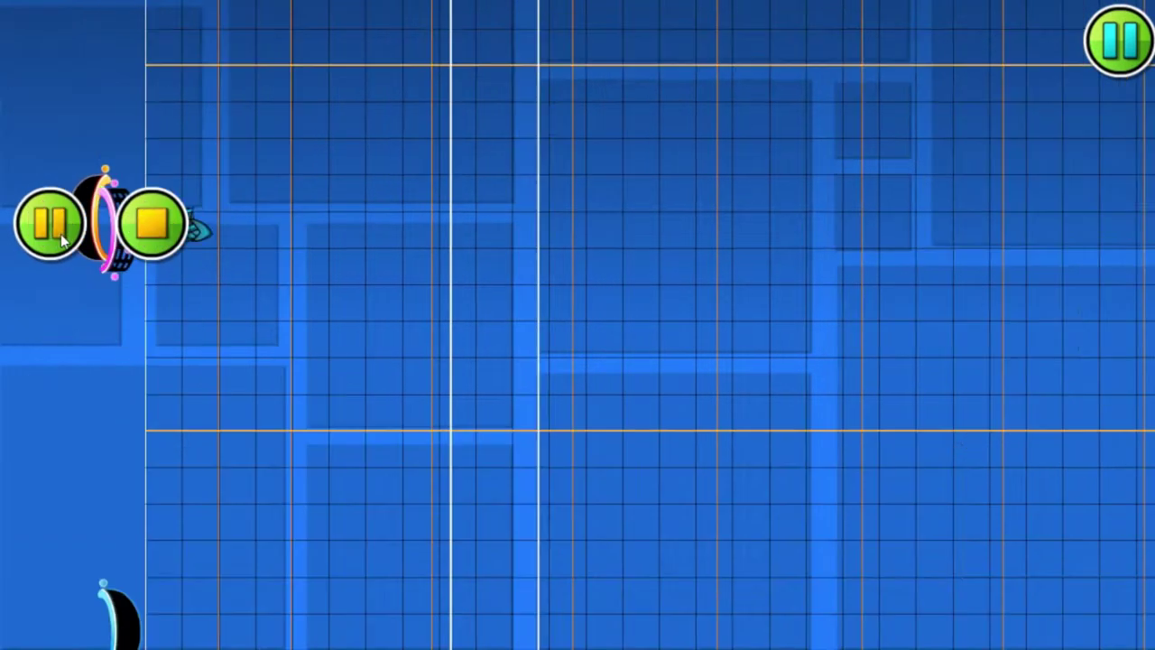
pyautogui.click(185, 233)
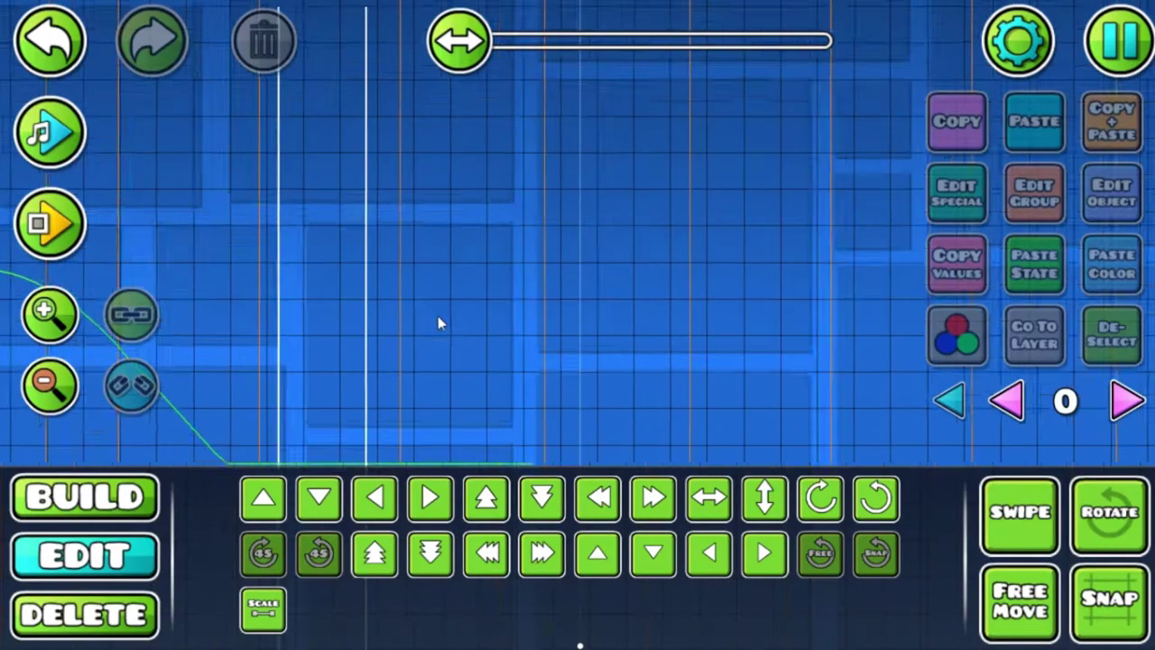
pyautogui.click(39, 225)
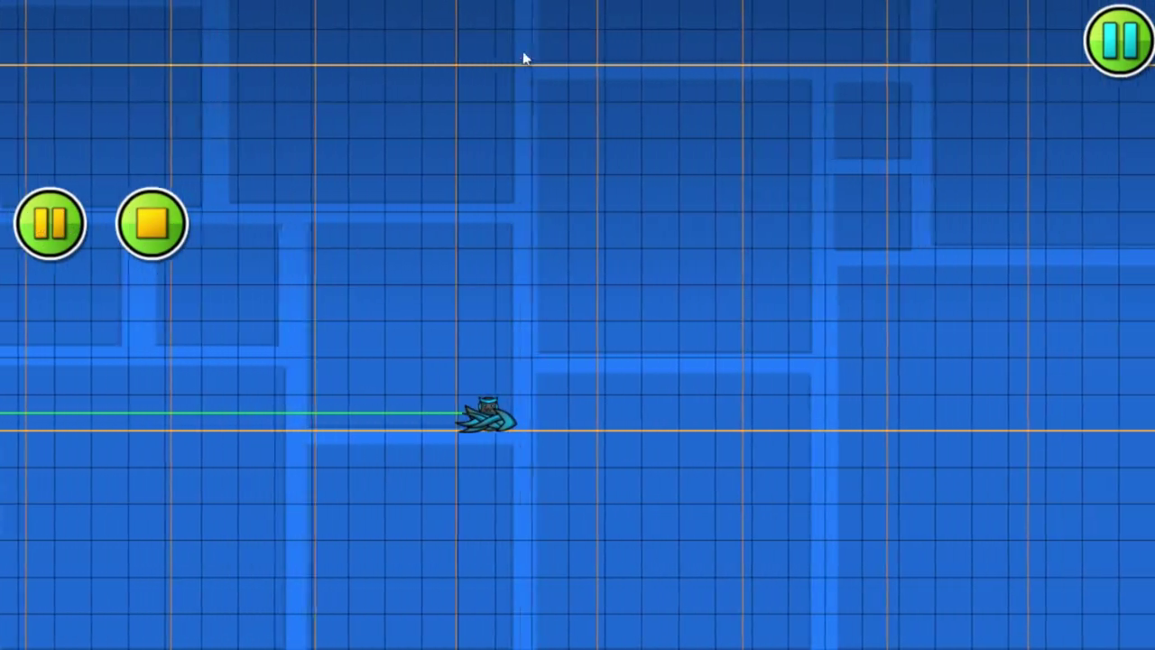
pyautogui.click(150, 225)
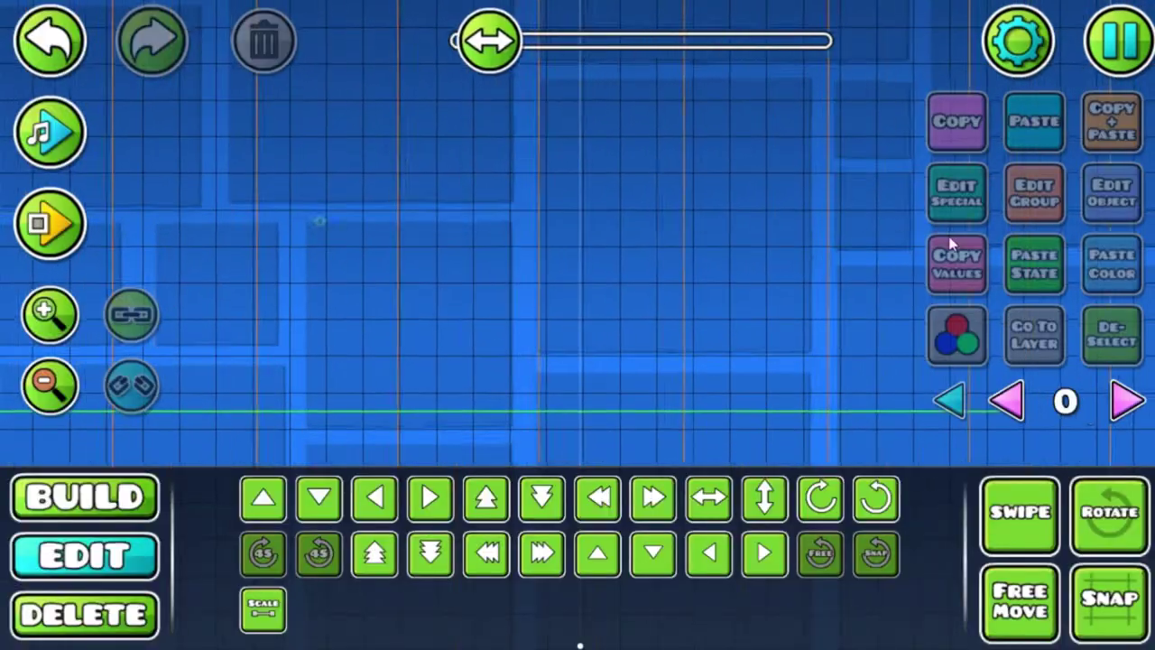
pyautogui.moveTo(298, 279); pyautogui.dragTo(947, 230)
pyautogui.moveTo(337, 250); pyautogui.dragTo(921, 311)
pyautogui.moveTo(359, 305); pyautogui.dragTo(541, 281)
pyautogui.click(51, 402)
pyautogui.click(51, 402)
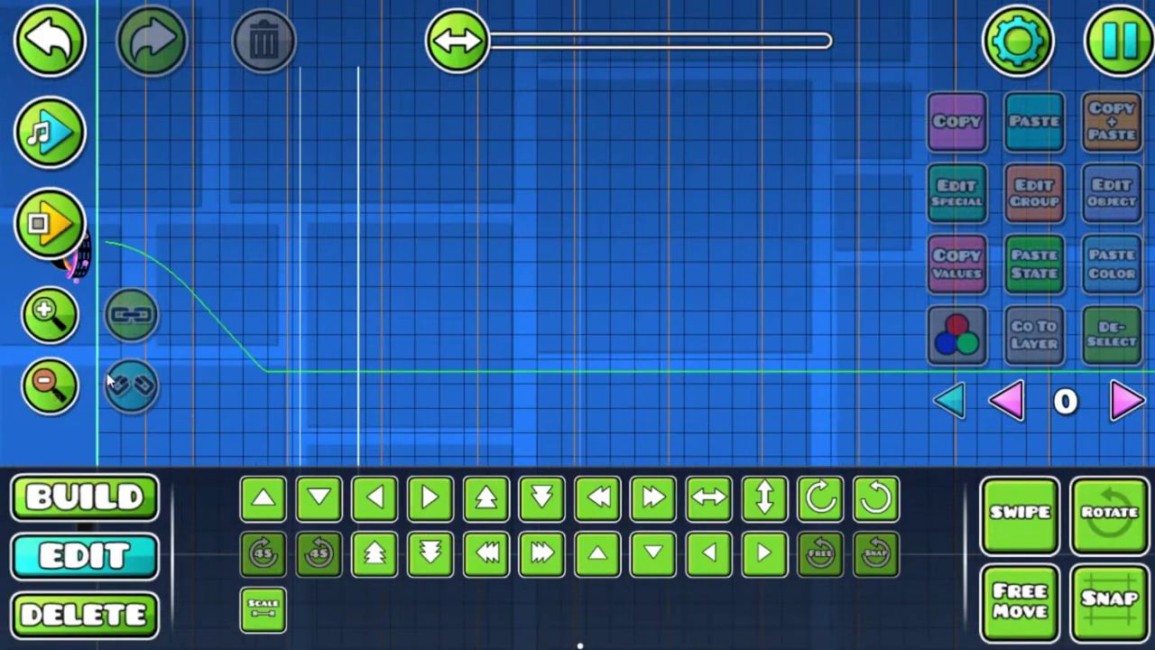
pyautogui.click(54, 320)
pyautogui.click(56, 395)
pyautogui.click(56, 395)
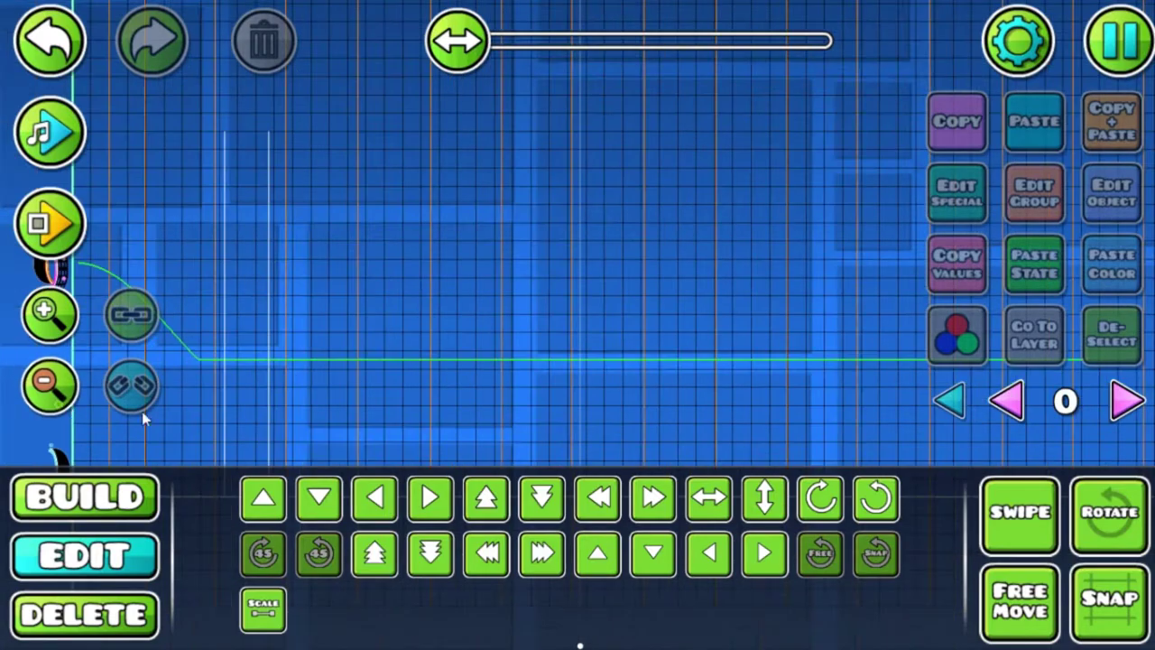
# Select every piece of the two vertical lines, add them to group 1 and enable Dont Fade.
pyautogui.click(1011, 502)
pyautogui.moveTo(408, 97); pyautogui.dragTo(169, 542)
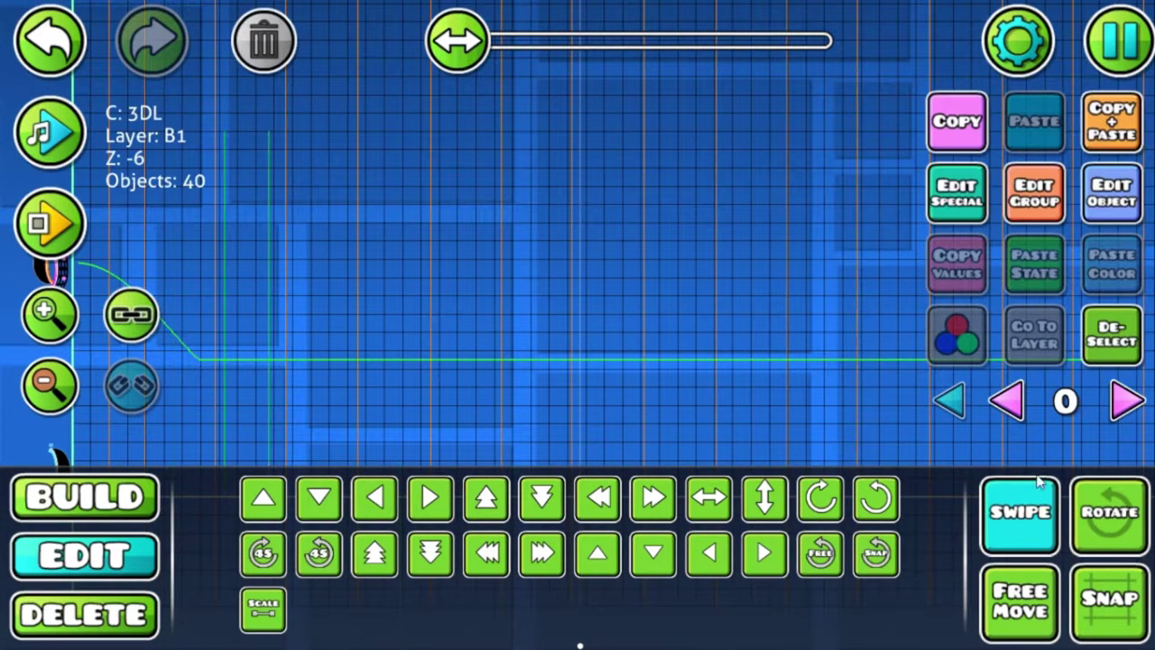
pyautogui.click(1034, 192)
pyautogui.click(360, 240)
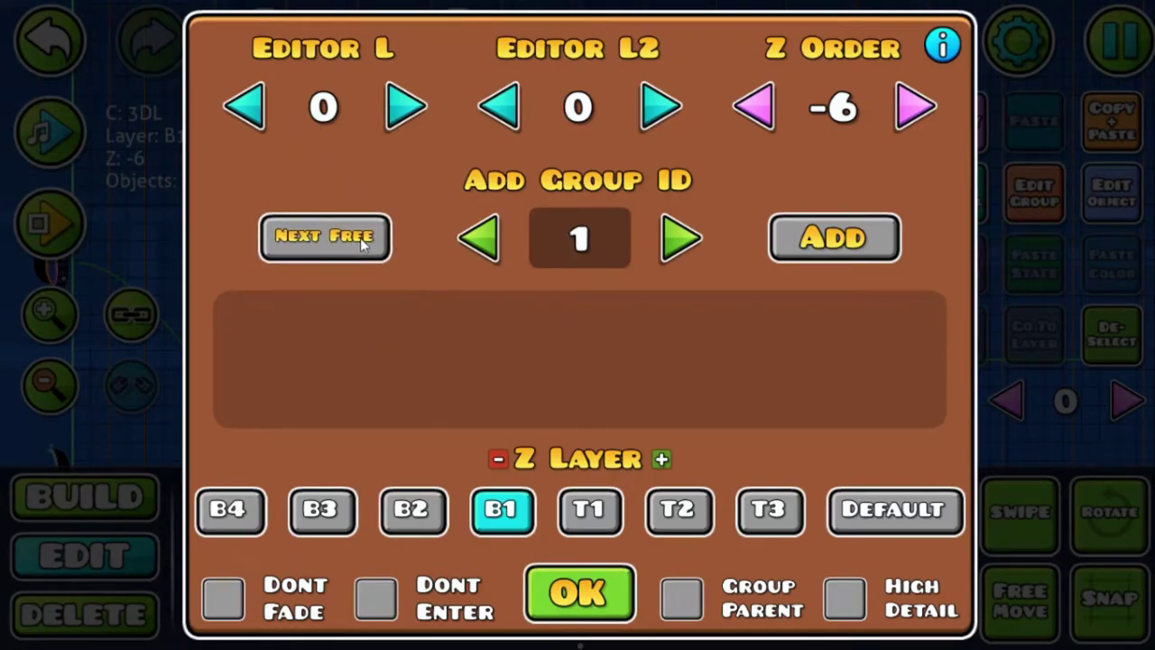
pyautogui.click(799, 236)
pyautogui.click(223, 598)
pyautogui.click(546, 588)
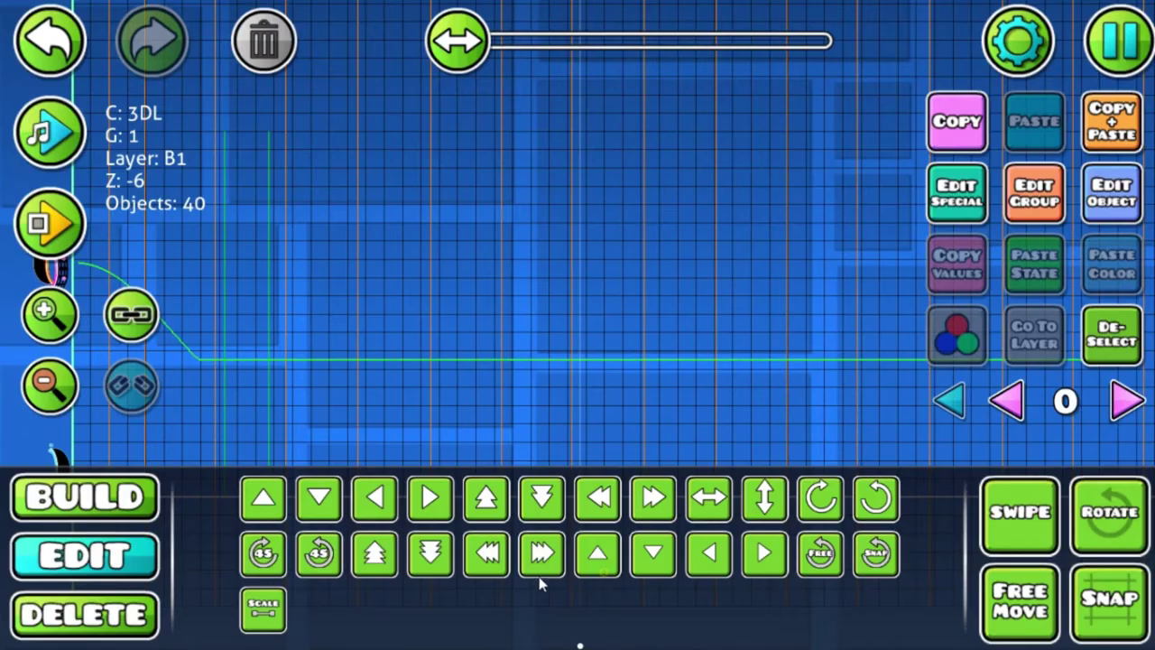
# Link the grouped line pieces together, deselect them and switch to editor layer 1.
pyautogui.click(141, 322)
pyautogui.click(27, 320)
pyautogui.moveTo(458, 331); pyautogui.dragTo(932, 248)
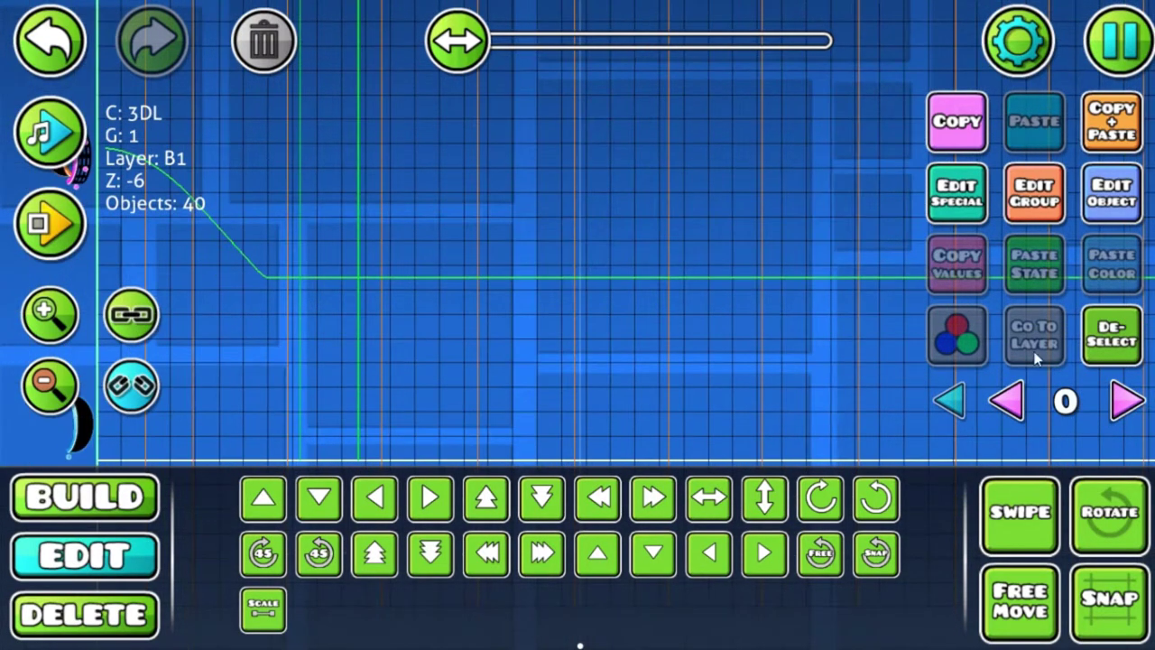
pyautogui.click(1099, 321)
pyautogui.click(1126, 400)
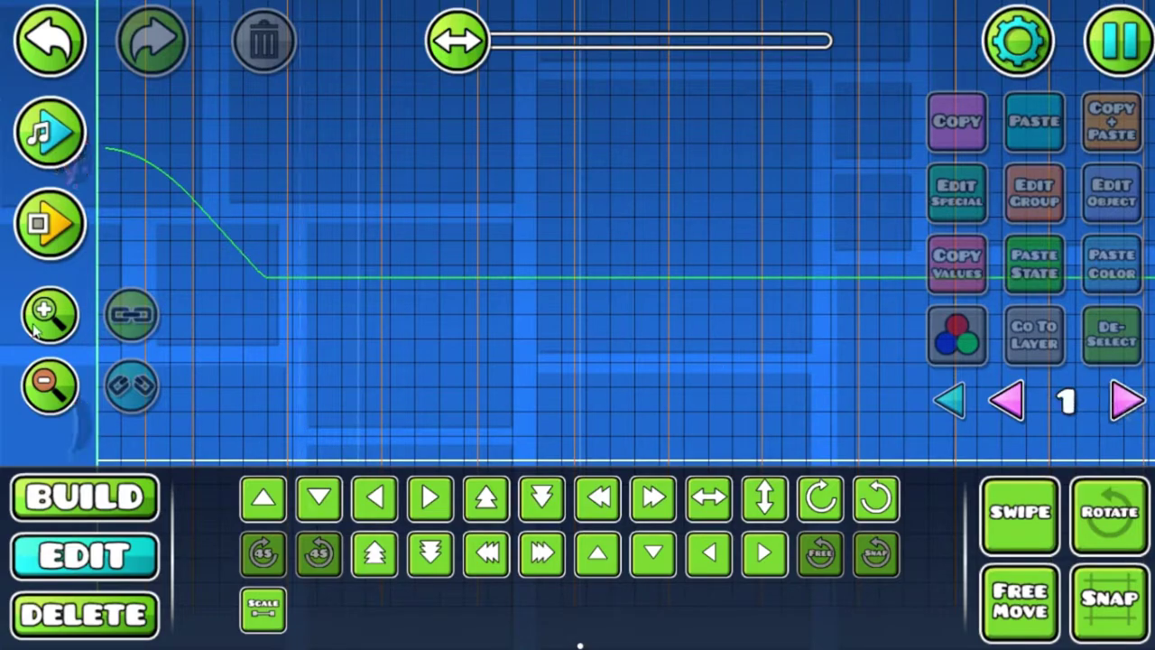
pyautogui.moveTo(316, 254); pyautogui.dragTo(236, 244)
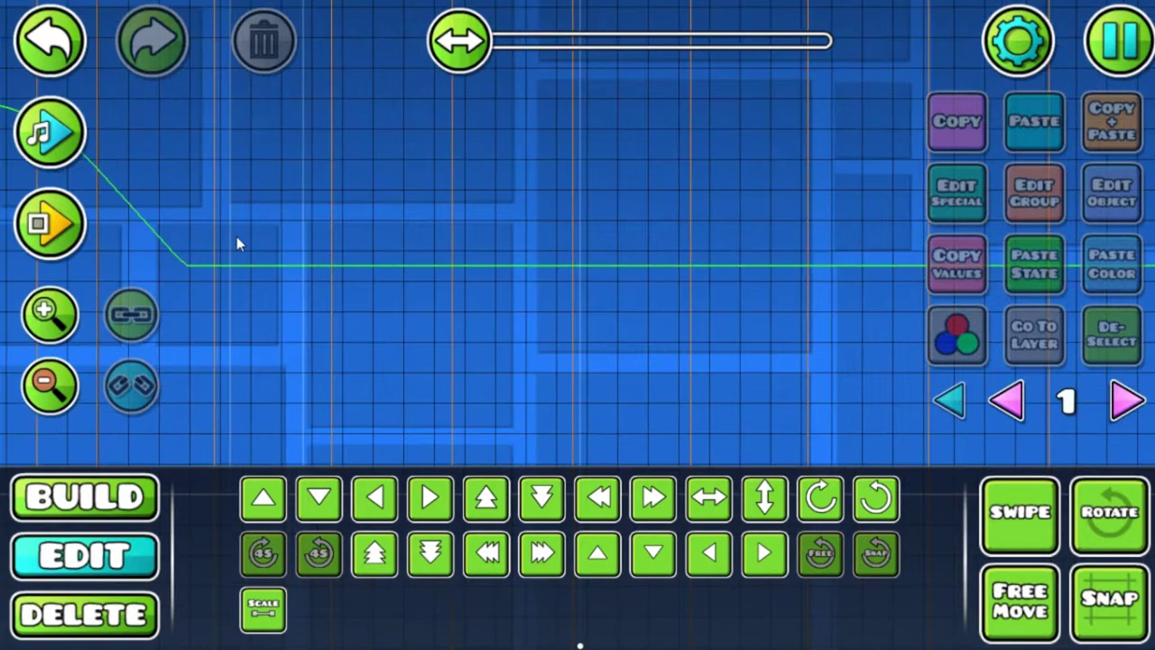
# Place a straight line piece between the two vertical lines and rotate it 45 degrees clockwise into a downward diagonal.
pyautogui.click(102, 487)
pyautogui.click(498, 462)
pyautogui.click(325, 492)
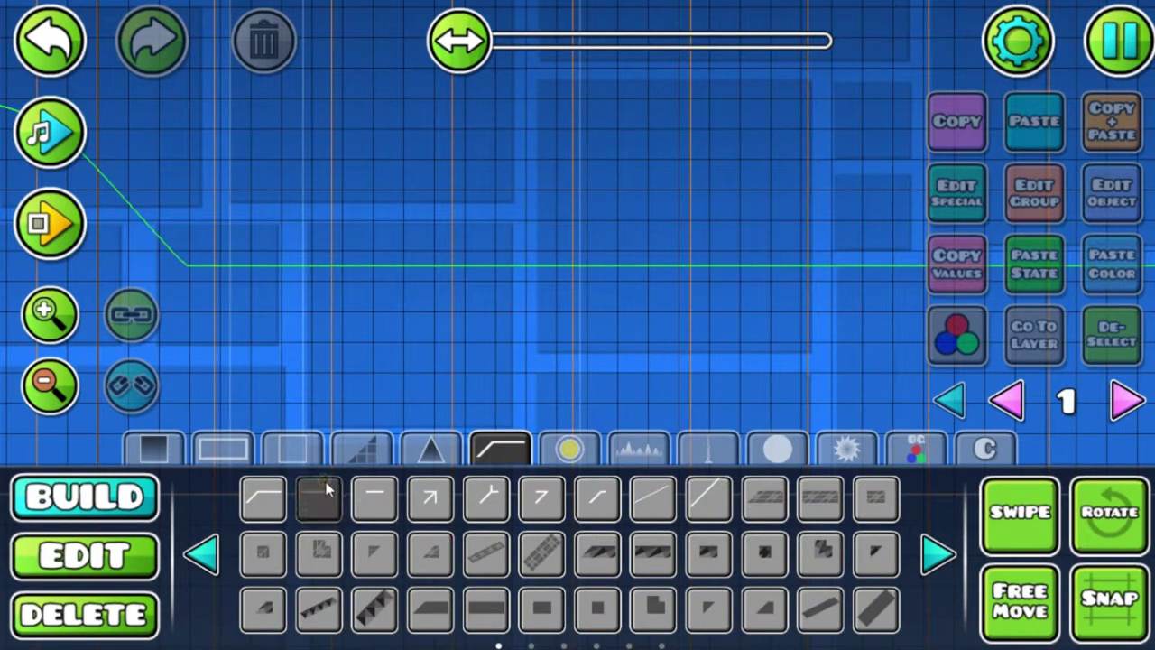
pyautogui.click(71, 314)
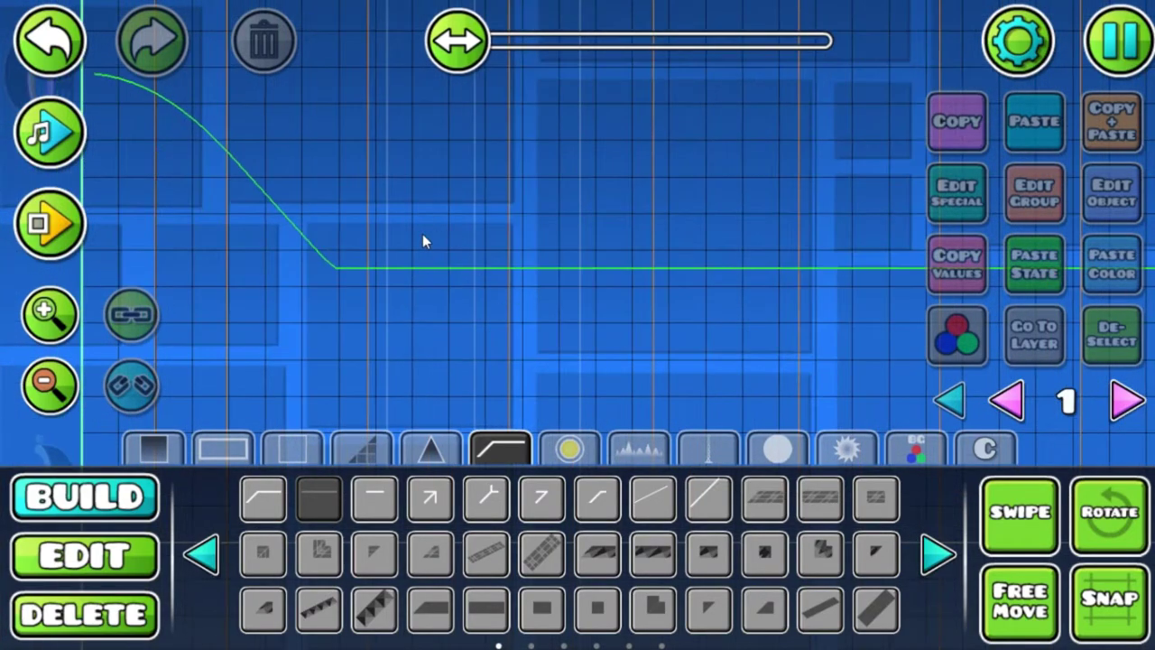
pyautogui.click(424, 240)
pyautogui.click(127, 561)
pyautogui.click(262, 554)
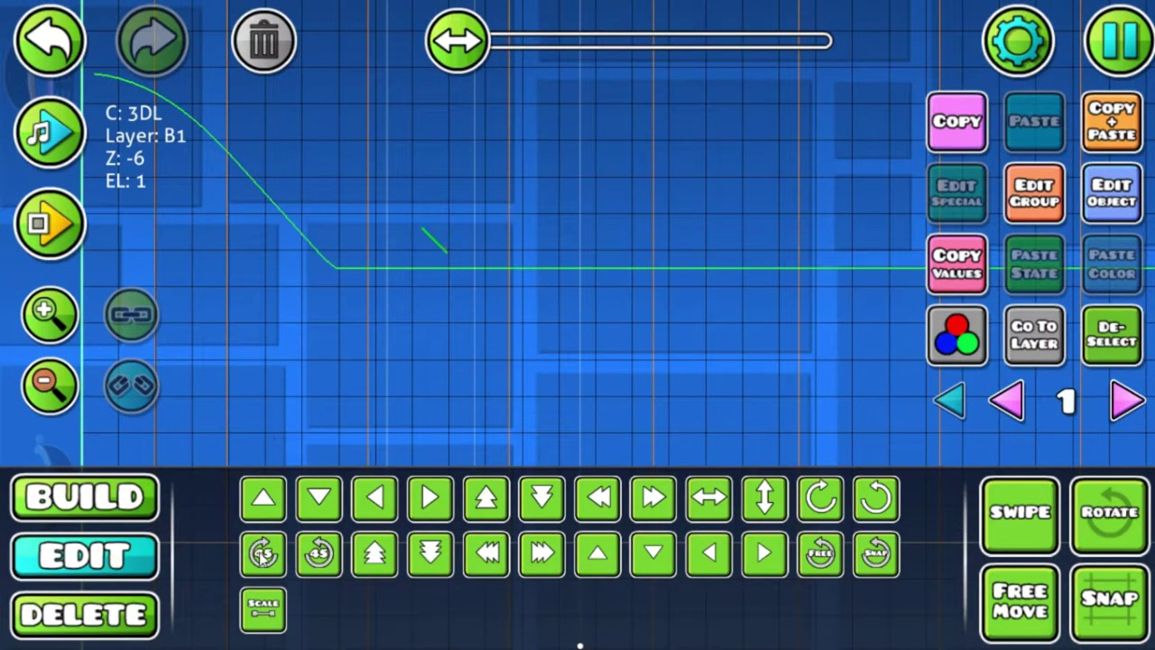
# Nudge the diagonal piece left in six small steps so its upper end meets the first vertical line.
pyautogui.click(44, 318)
pyautogui.click(43, 318)
pyautogui.click(44, 317)
pyautogui.click(43, 318)
pyautogui.click(43, 318)
pyautogui.click(43, 318)
pyautogui.click(43, 318)
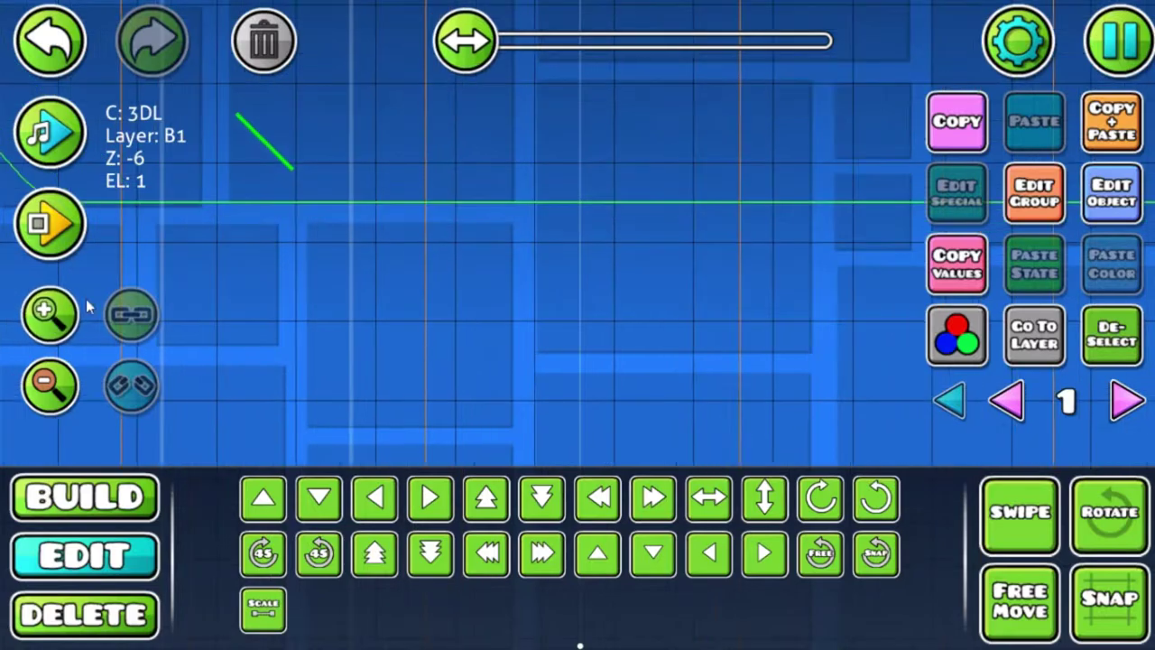
pyautogui.moveTo(287, 281); pyautogui.dragTo(503, 379)
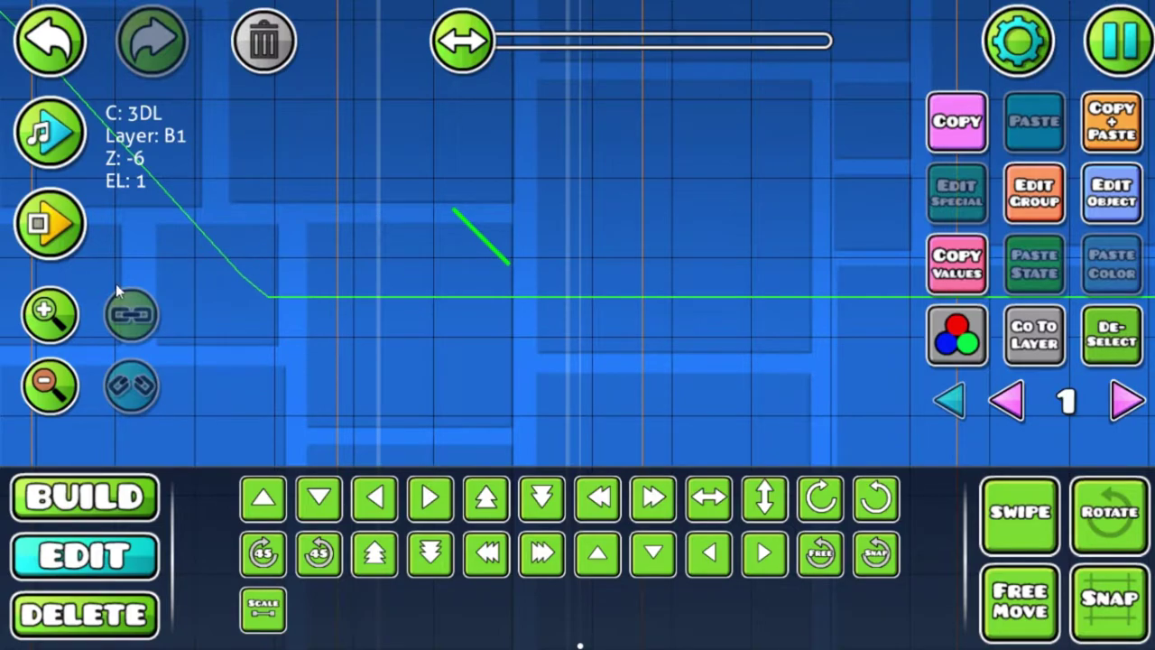
pyautogui.click(79, 308)
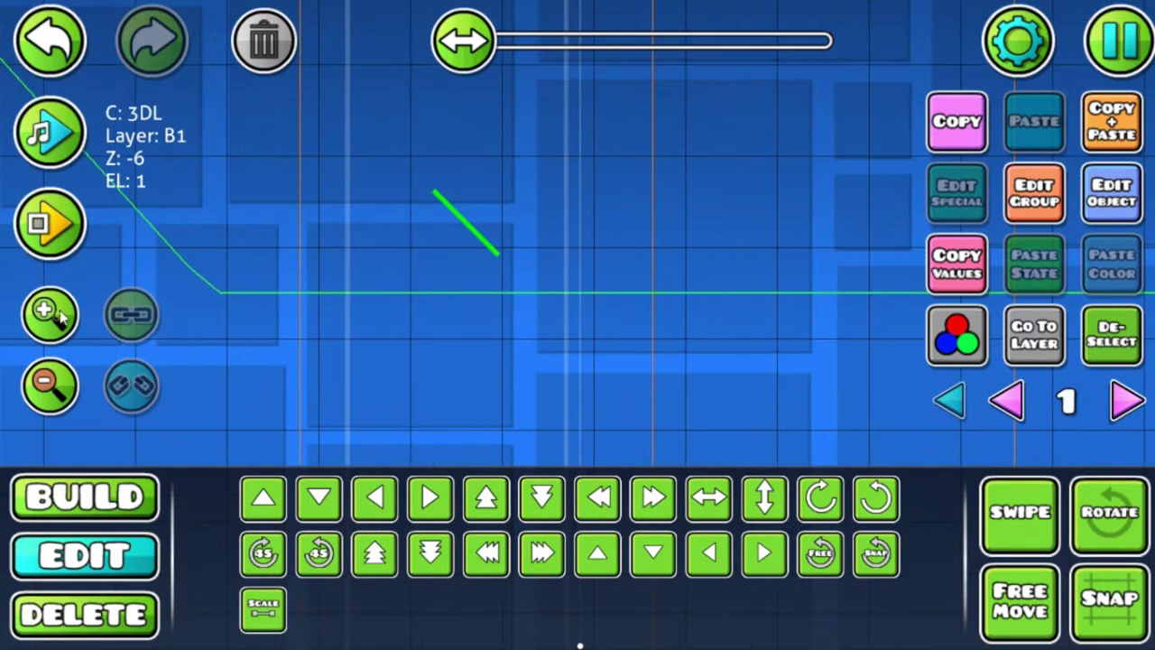
pyautogui.click(379, 505)
pyautogui.click(379, 505)
pyautogui.click(379, 506)
pyautogui.click(379, 505)
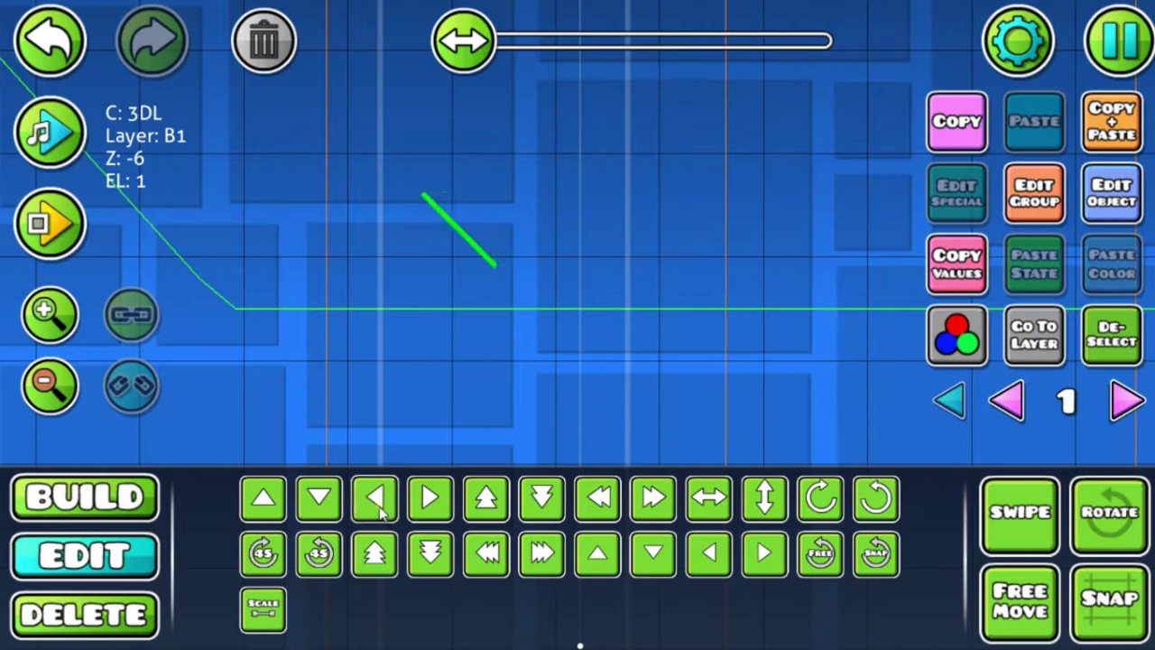
pyautogui.click(379, 506)
pyautogui.click(380, 511)
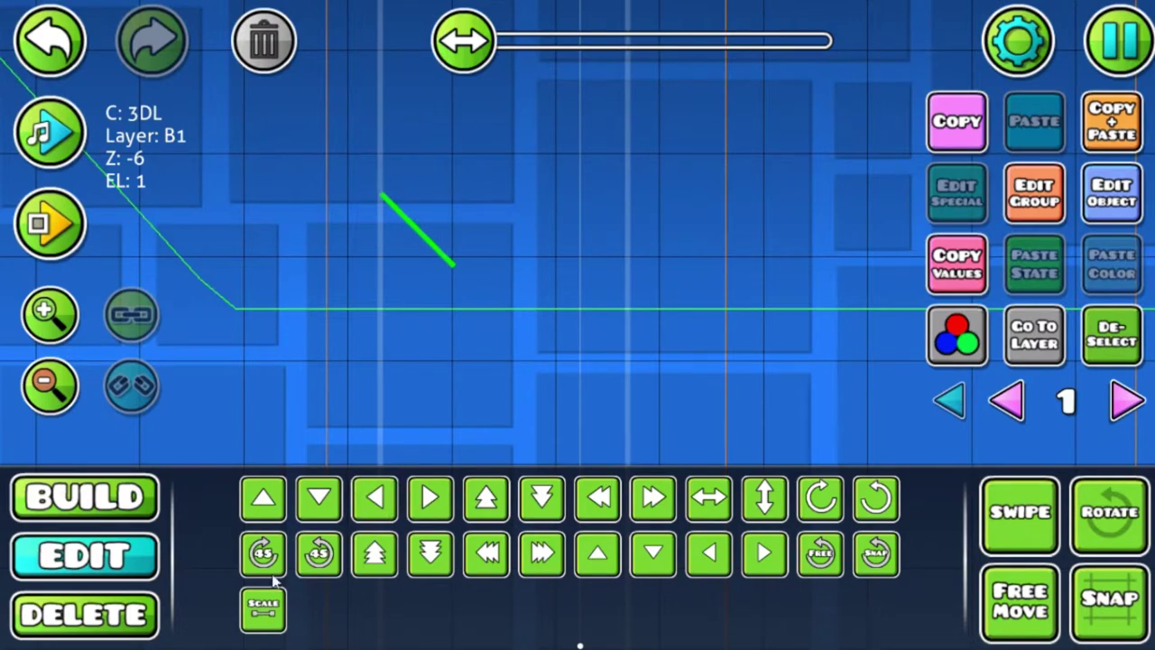
# Deselect the diagonal piece, show all layers and examine how its upper end meets the first vertical line.
pyautogui.click(69, 408)
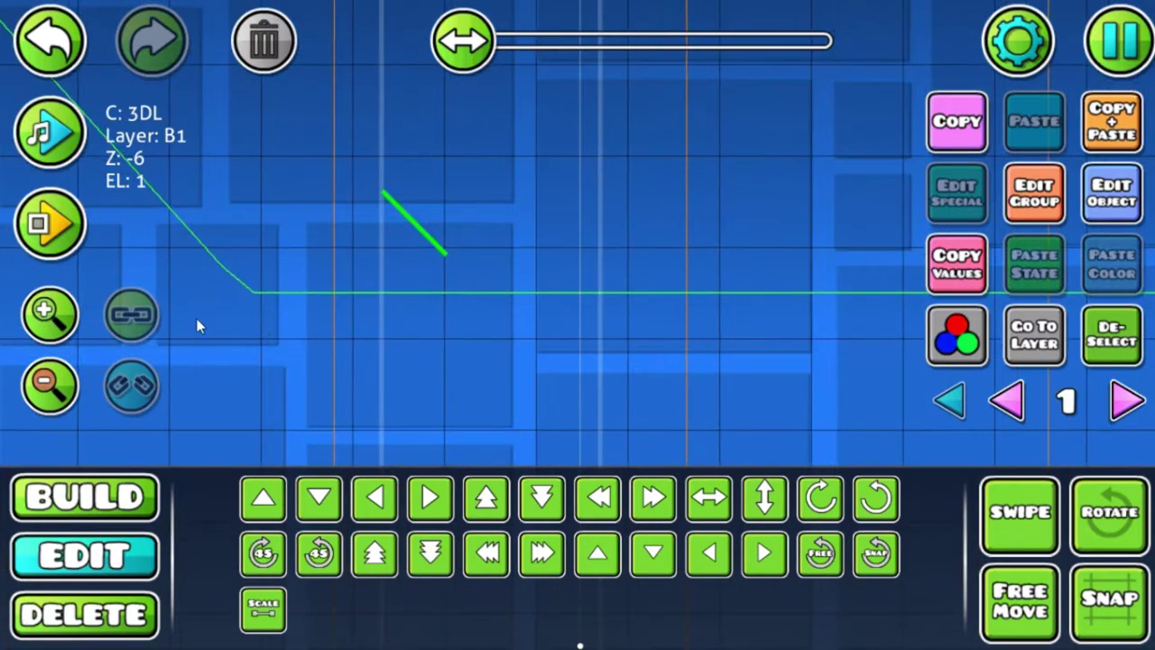
pyautogui.click(1007, 402)
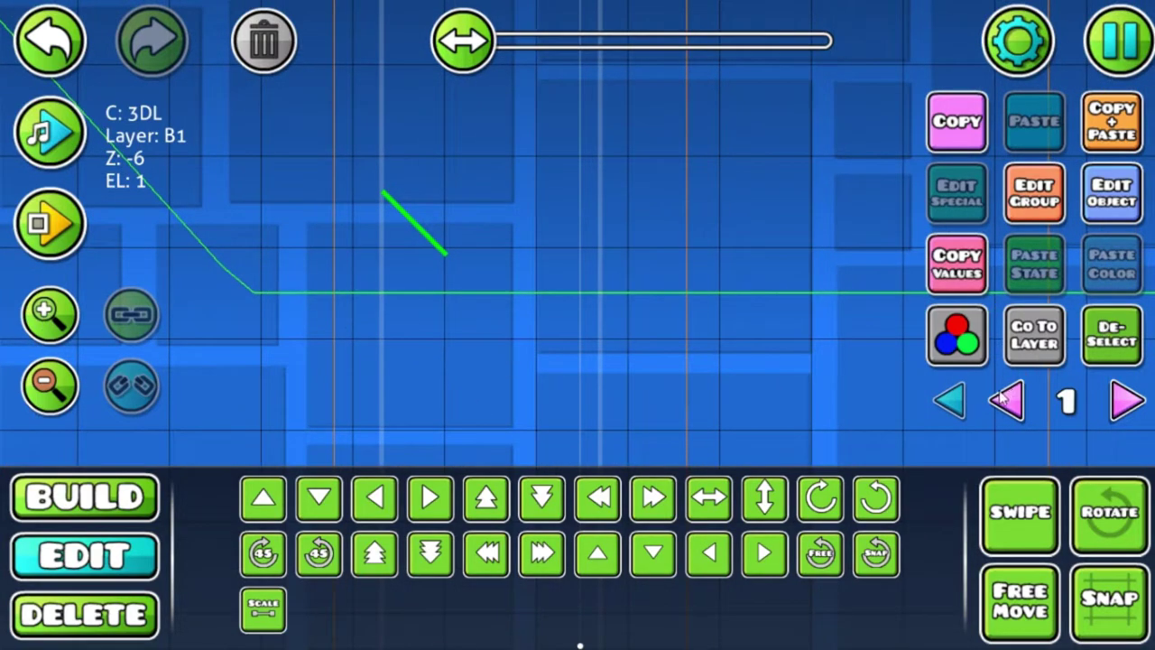
pyautogui.click(1112, 339)
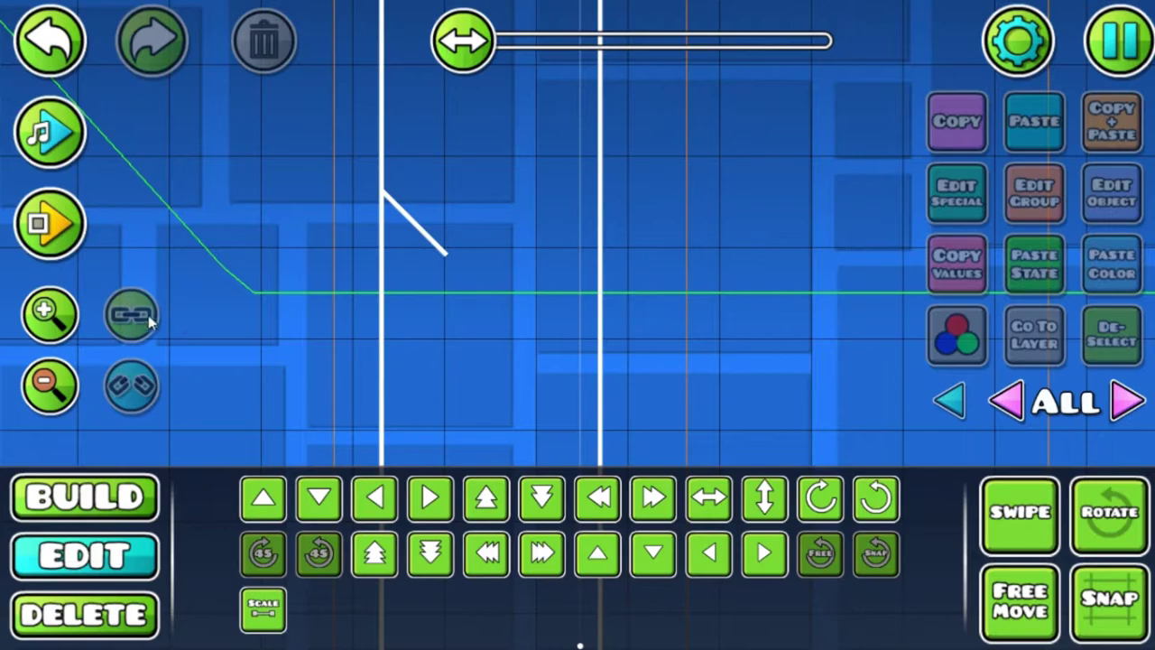
pyautogui.click(50, 311)
pyautogui.moveTo(332, 226); pyautogui.dragTo(452, 303)
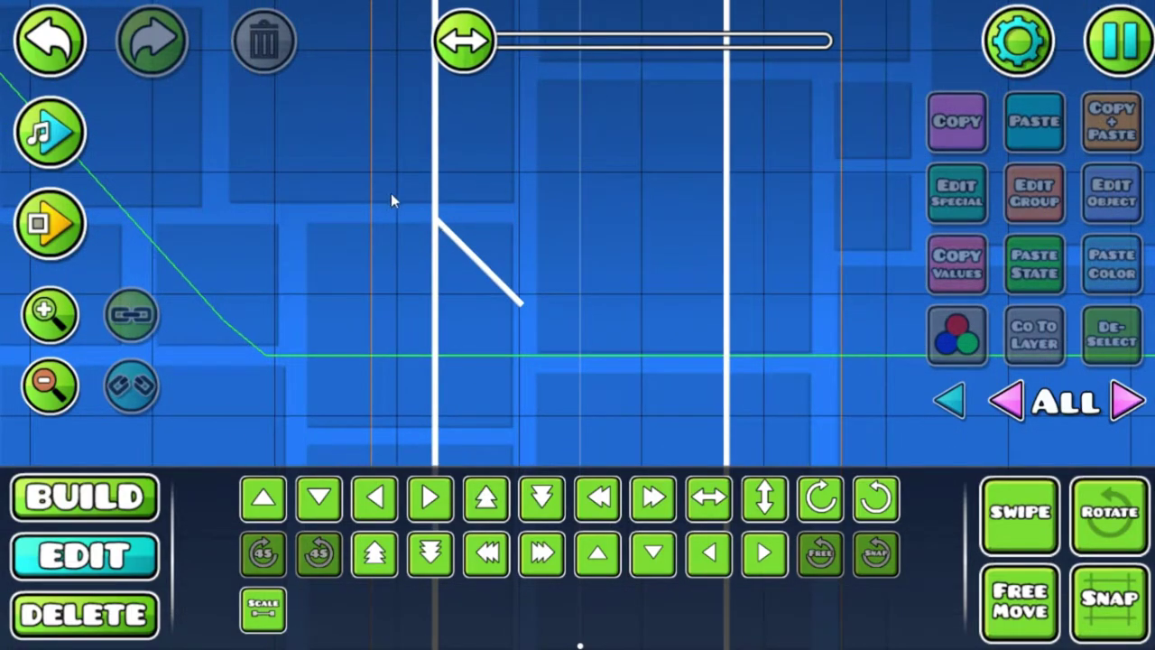
pyautogui.click(56, 379)
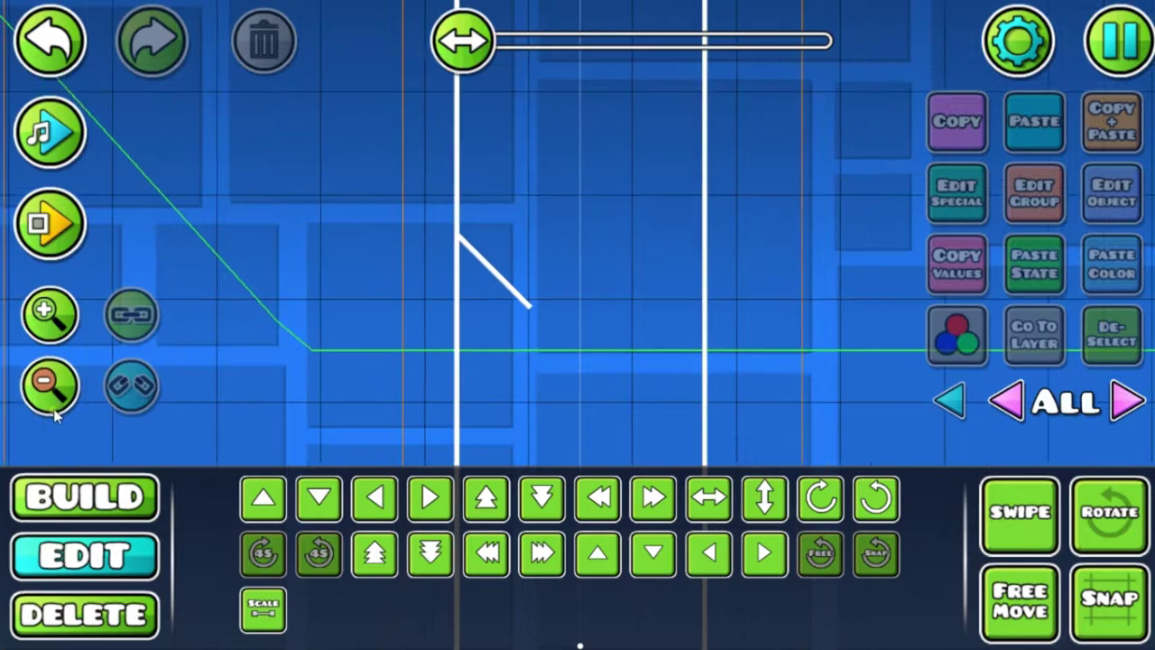
# Return to editor layer 1 and duplicate the diagonal piece one block down and one block right.
pyautogui.click(1127, 408)
pyautogui.moveTo(827, 317); pyautogui.dragTo(764, 240)
pyautogui.click(464, 229)
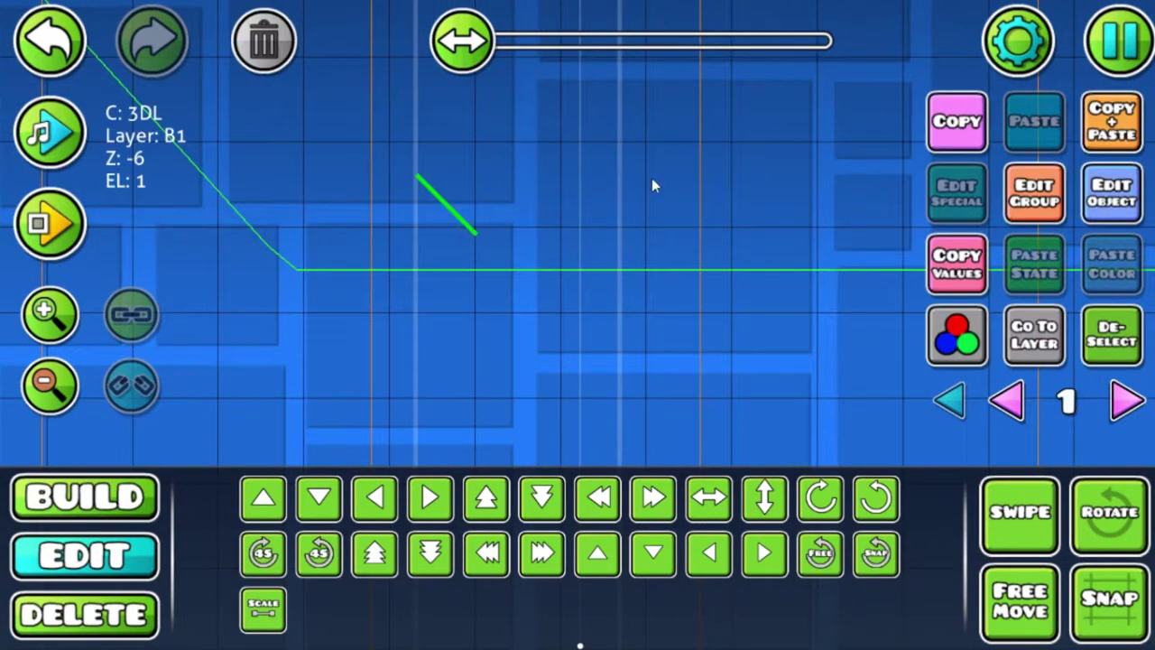
pyautogui.click(1119, 110)
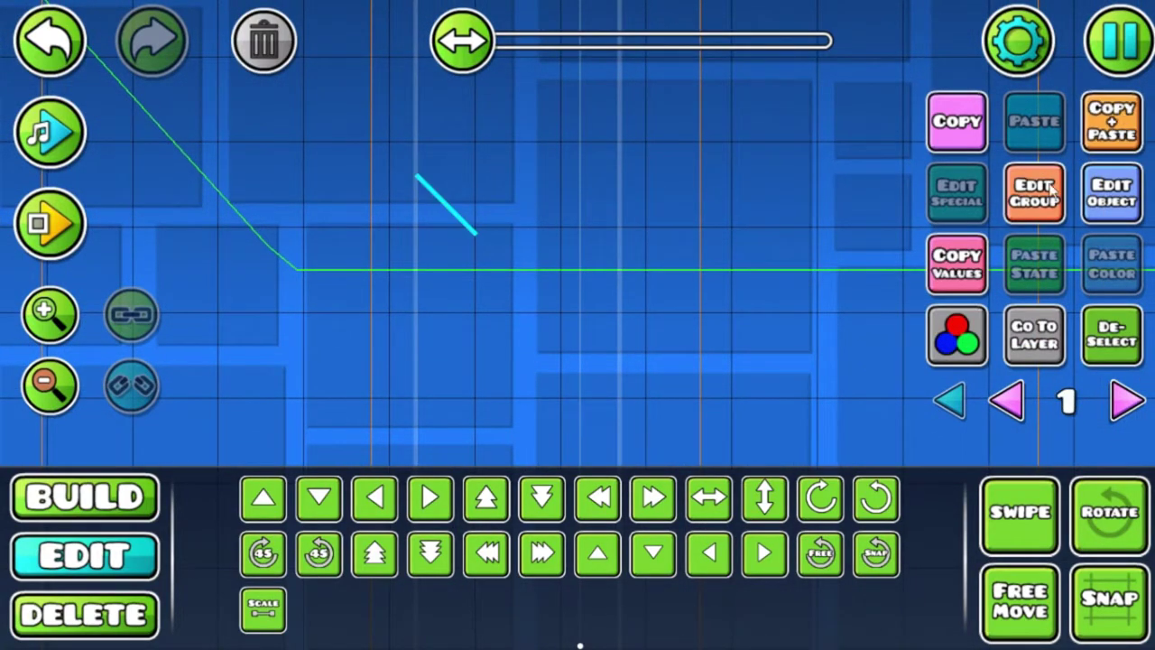
pyautogui.click(545, 500)
pyautogui.click(654, 499)
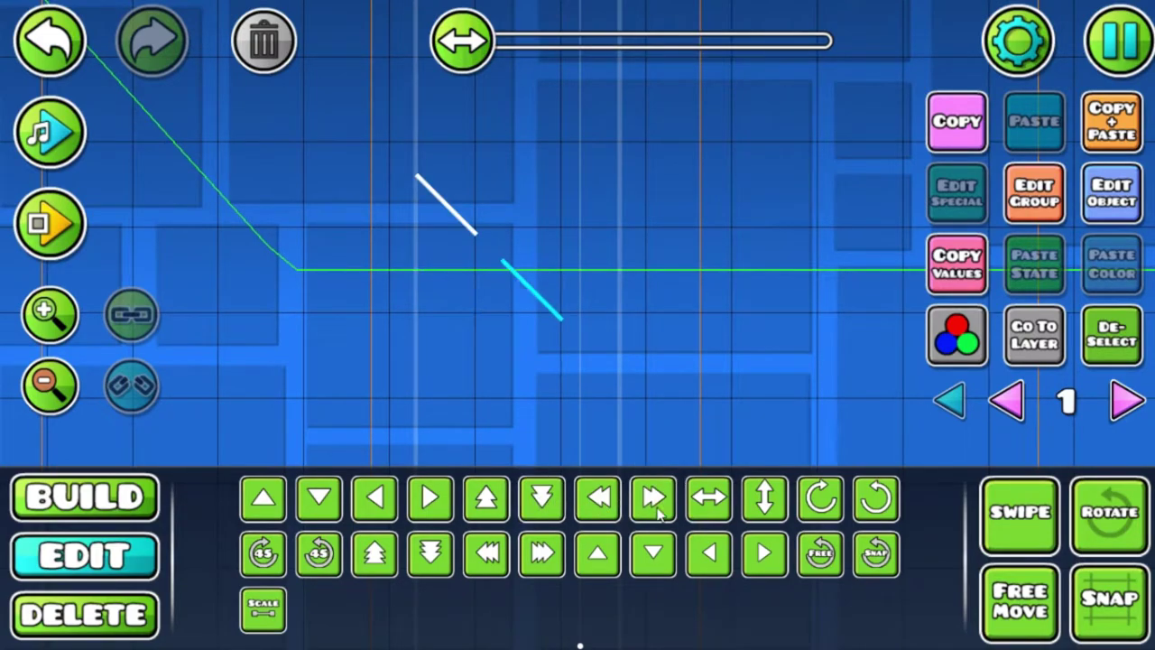
# Nudge the copied piece left and up until it joins end to end with the first diagonal piece.
pyautogui.click(379, 503)
pyautogui.click(379, 502)
pyautogui.click(379, 503)
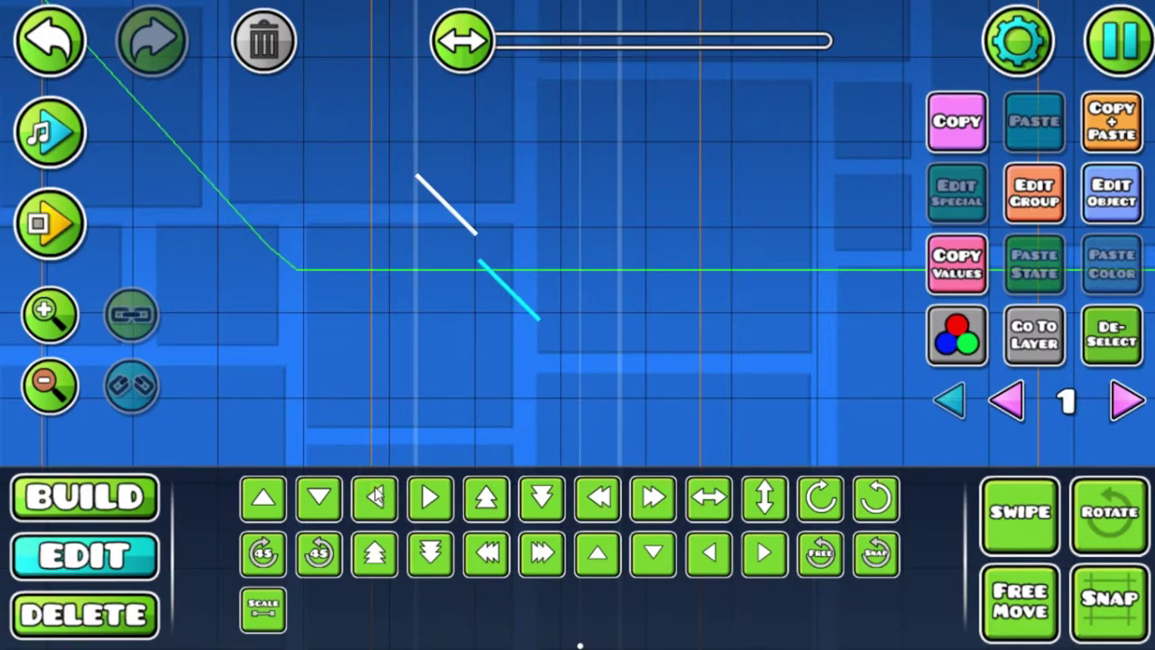
pyautogui.click(266, 494)
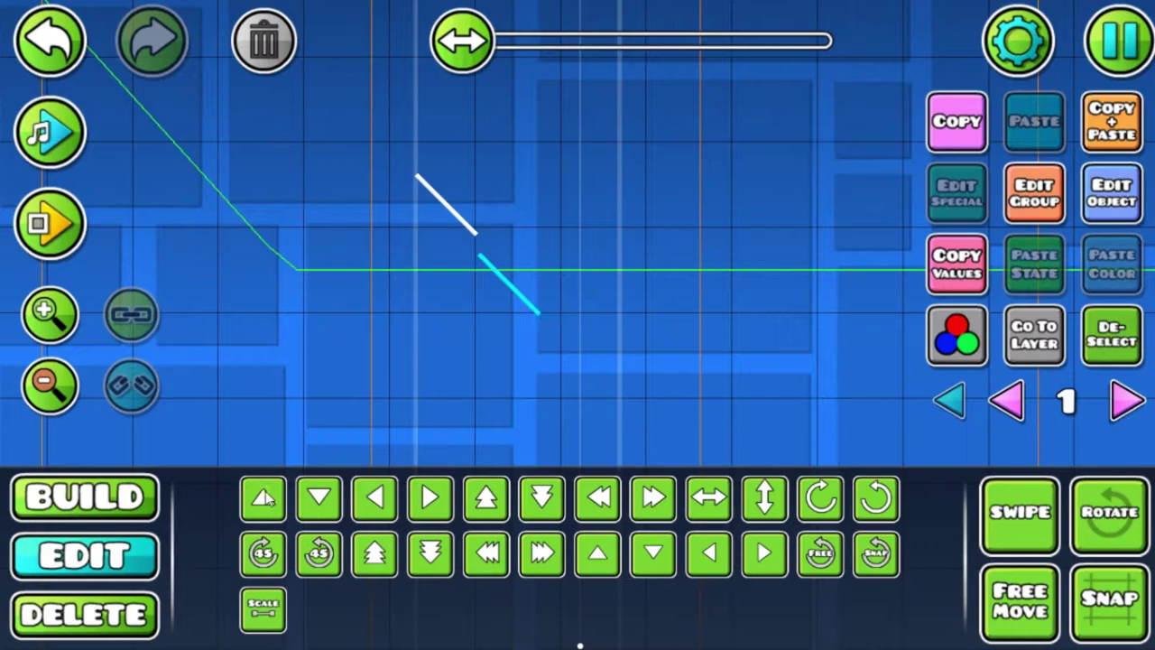
pyautogui.click(265, 495)
pyautogui.click(265, 494)
pyautogui.click(265, 495)
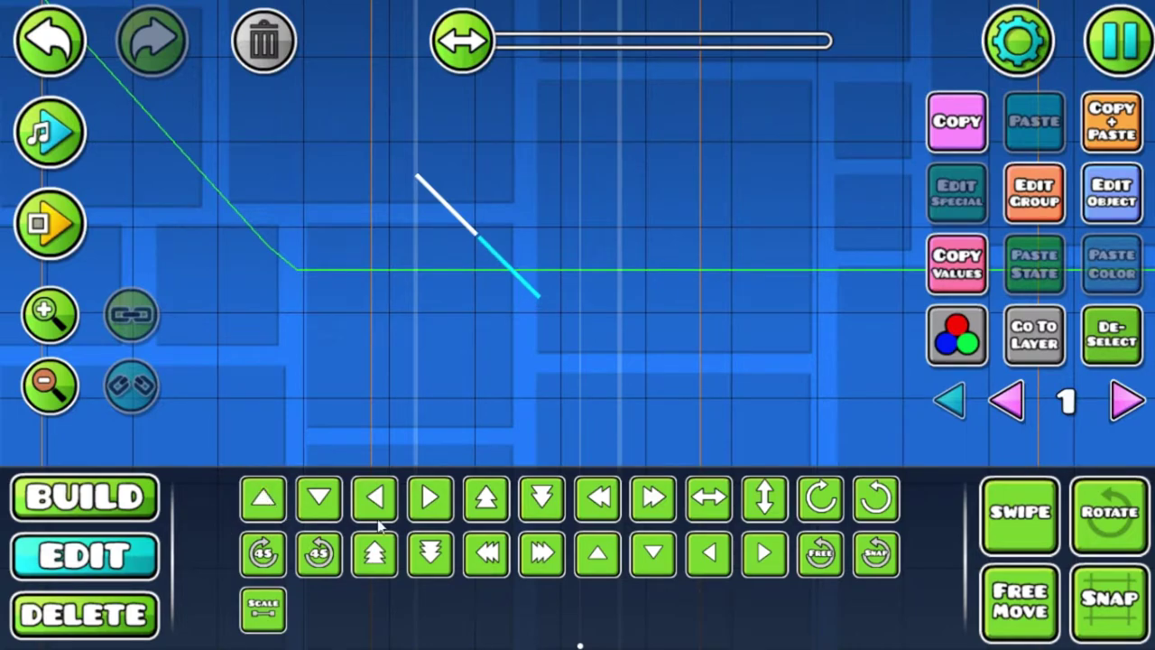
pyautogui.click(723, 565)
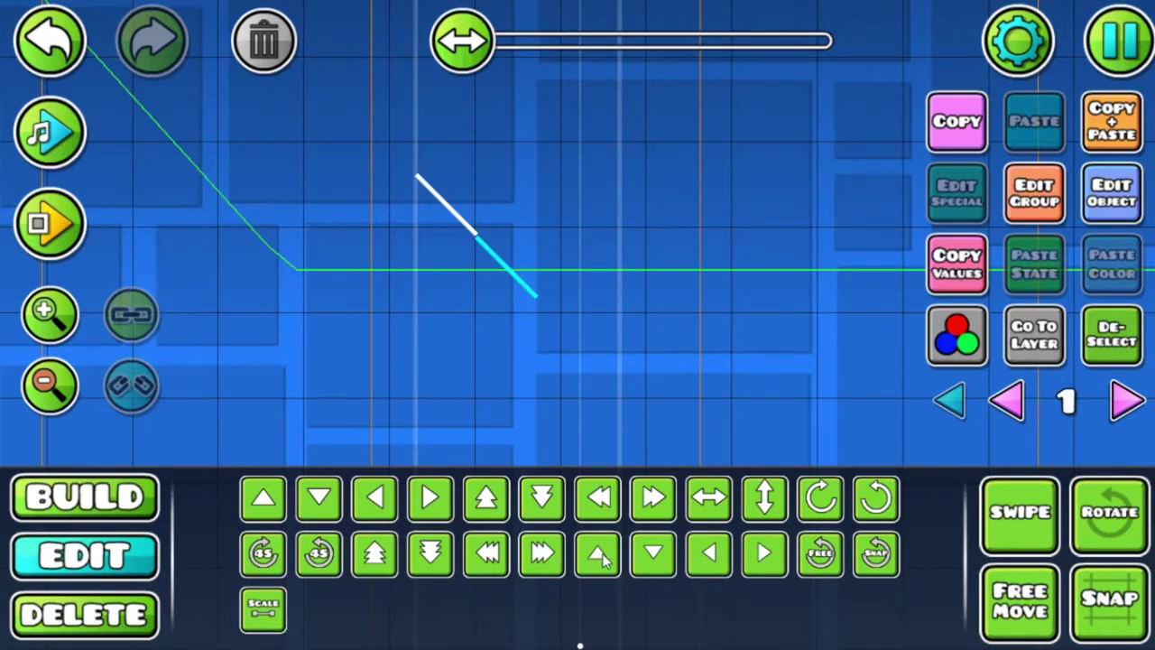
pyautogui.click(602, 559)
pyautogui.click(713, 567)
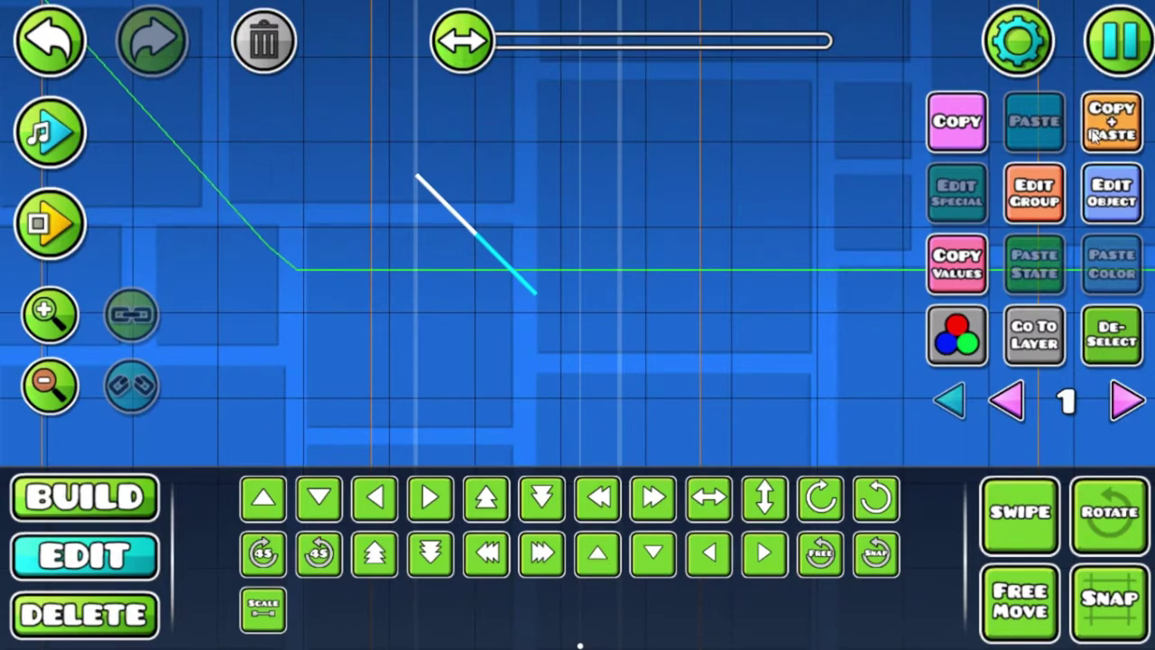
# Duplicate the second diagonal piece down and right, and nudge the copy to continue the diagonal from its lower end.
pyautogui.click(651, 511)
pyautogui.click(552, 498)
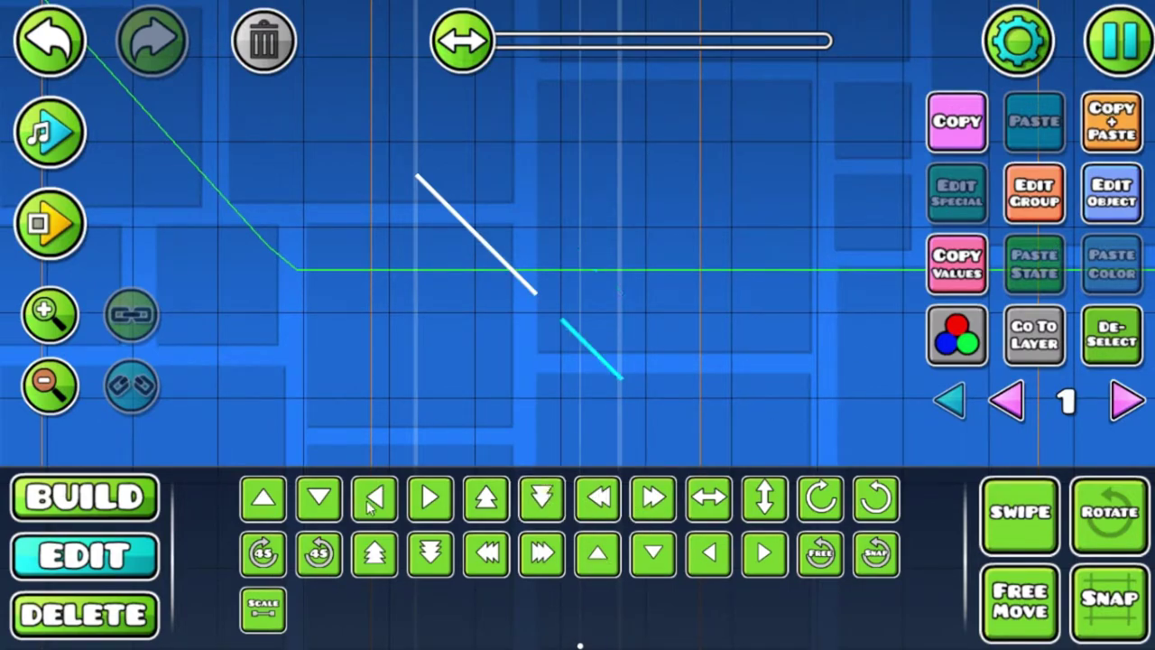
pyautogui.click(379, 501)
pyautogui.click(383, 498)
pyautogui.click(382, 498)
pyautogui.click(383, 498)
pyautogui.click(269, 502)
pyautogui.click(269, 502)
pyautogui.click(268, 502)
pyautogui.click(269, 502)
pyautogui.click(720, 564)
# Duplicate the third diagonal piece and nudge the copy right and down so the diagonal reaches the second vertical line.
pyautogui.moveTo(632, 322); pyautogui.dragTo(552, 271)
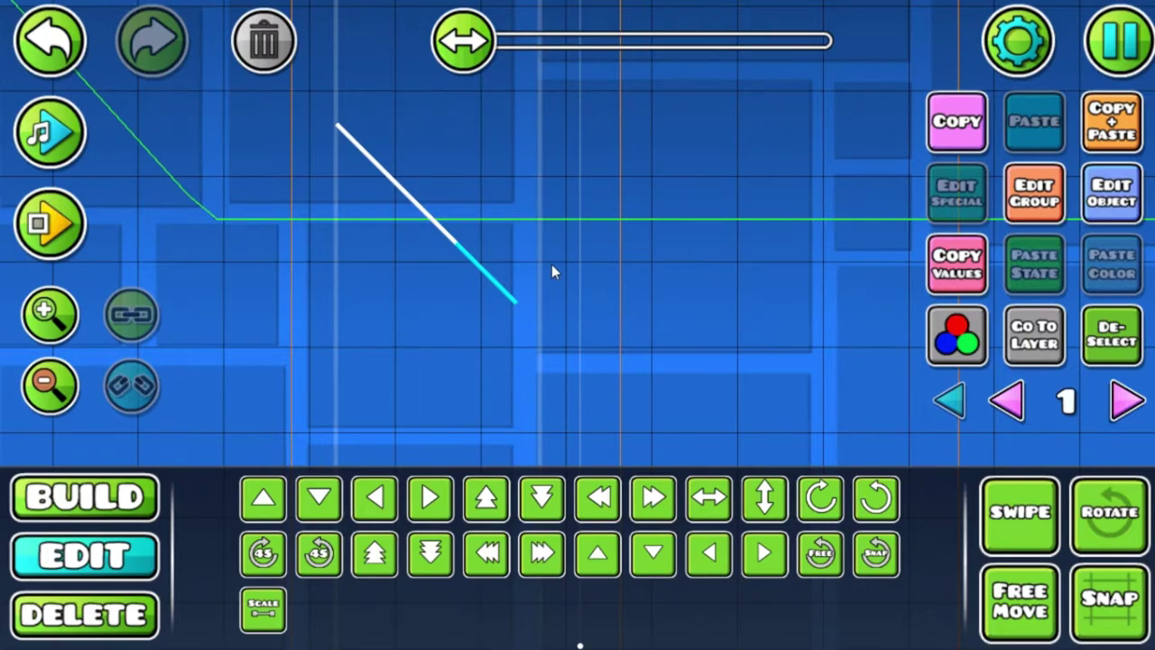
pyautogui.click(431, 495)
pyautogui.click(431, 494)
pyautogui.click(432, 495)
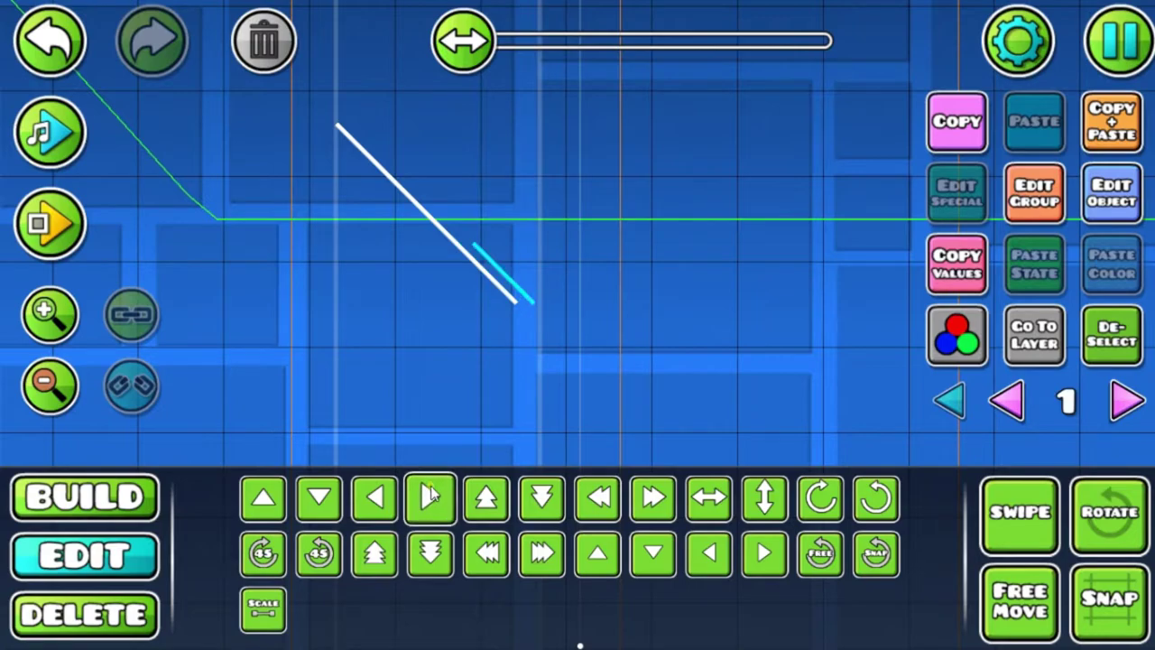
pyautogui.click(432, 494)
pyautogui.click(320, 501)
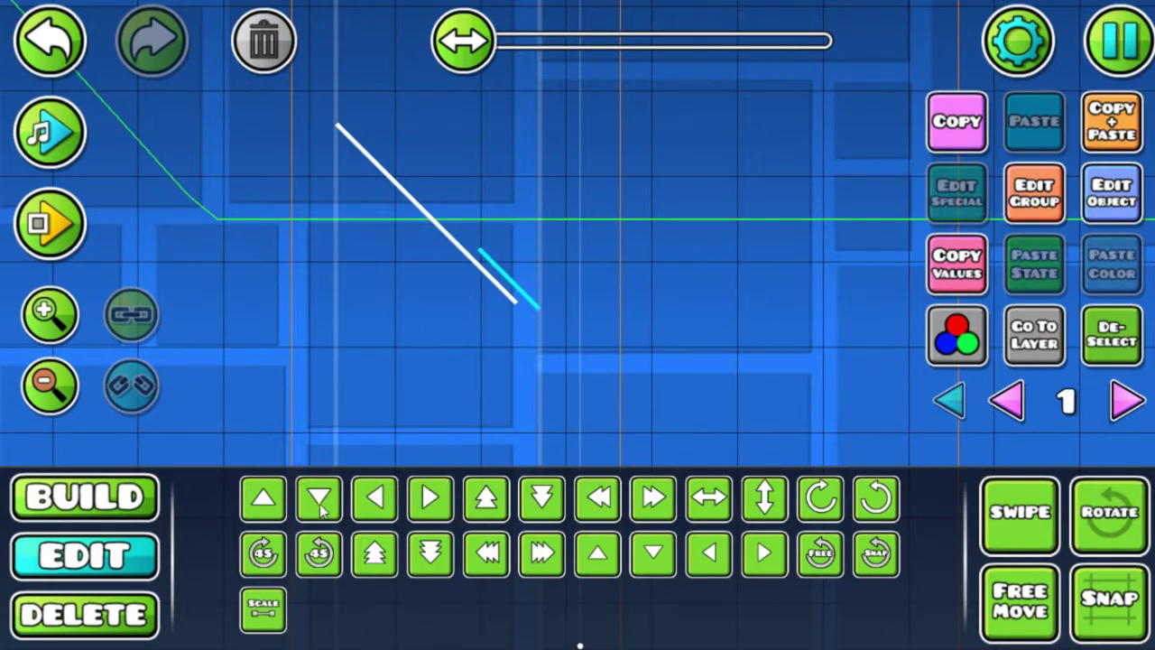
pyautogui.click(320, 501)
pyautogui.click(321, 501)
# Select all four pieces of the diagonal with swipe and duplicate the whole diagonal below the original.
pyautogui.click(54, 384)
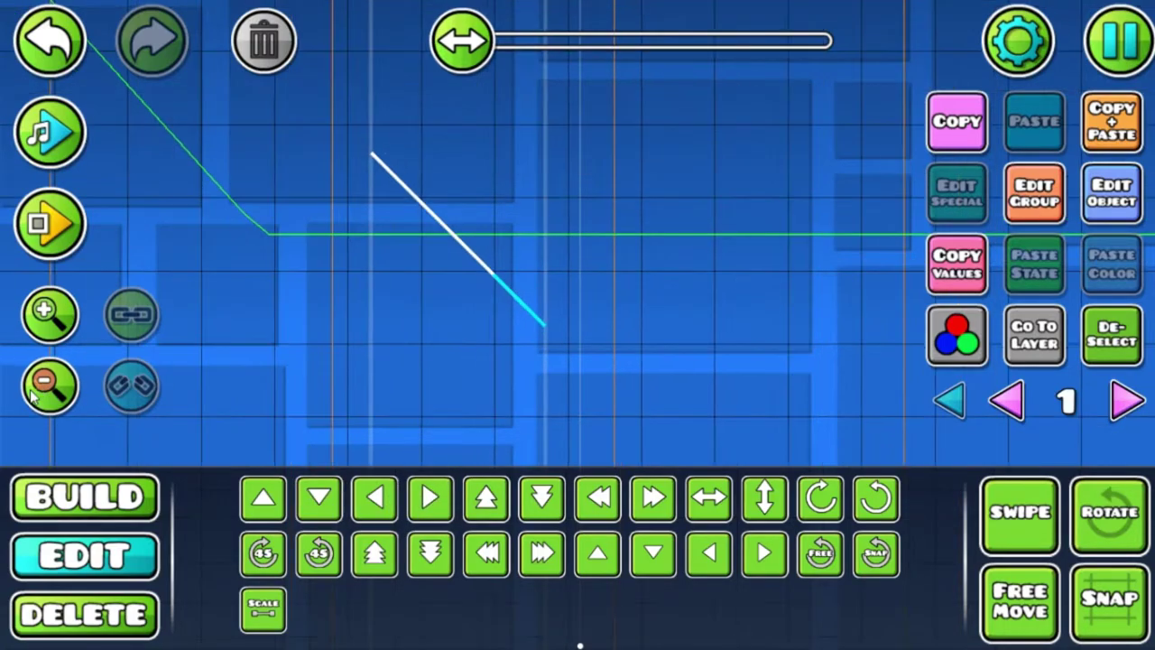
pyautogui.click(1017, 525)
pyautogui.moveTo(709, 96); pyautogui.dragTo(278, 465)
pyautogui.click(1044, 517)
pyautogui.click(1119, 125)
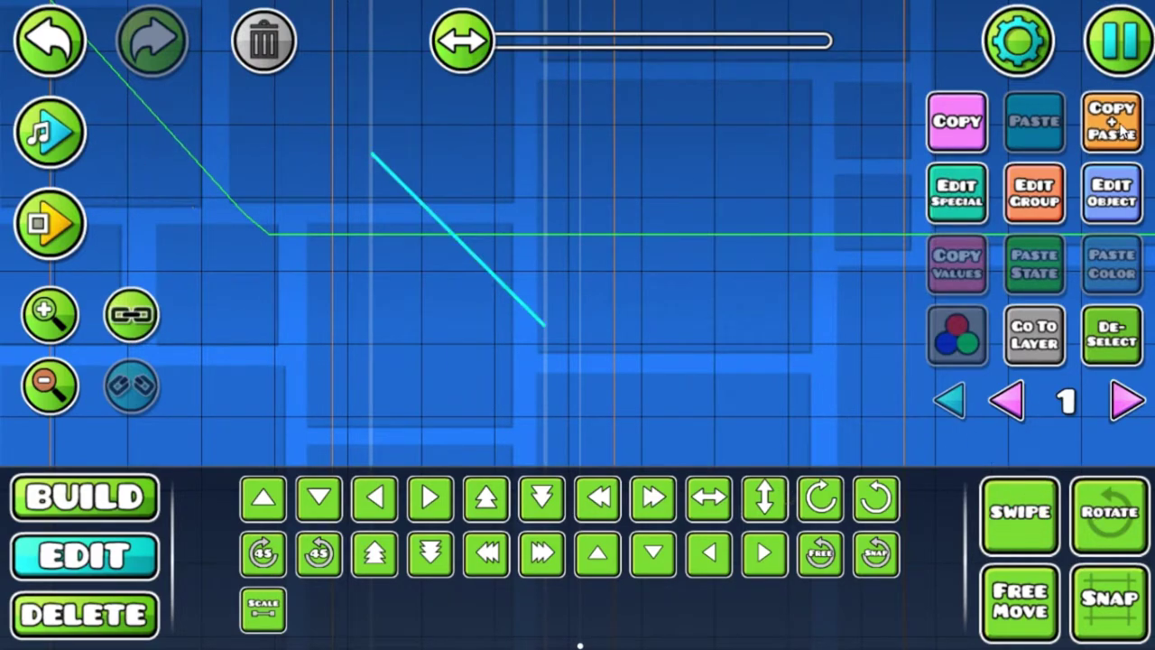
pyautogui.click(321, 501)
pyautogui.moveTo(559, 298); pyautogui.dragTo(532, 151)
# Duplicate the full diagonal three more times, placing each copy one block lower to make five parallel diagonals.
pyautogui.click(1122, 119)
pyautogui.press('s')
pyautogui.moveTo(889, 298); pyautogui.dragTo(839, 208)
pyautogui.click(1122, 133)
pyautogui.press('s')
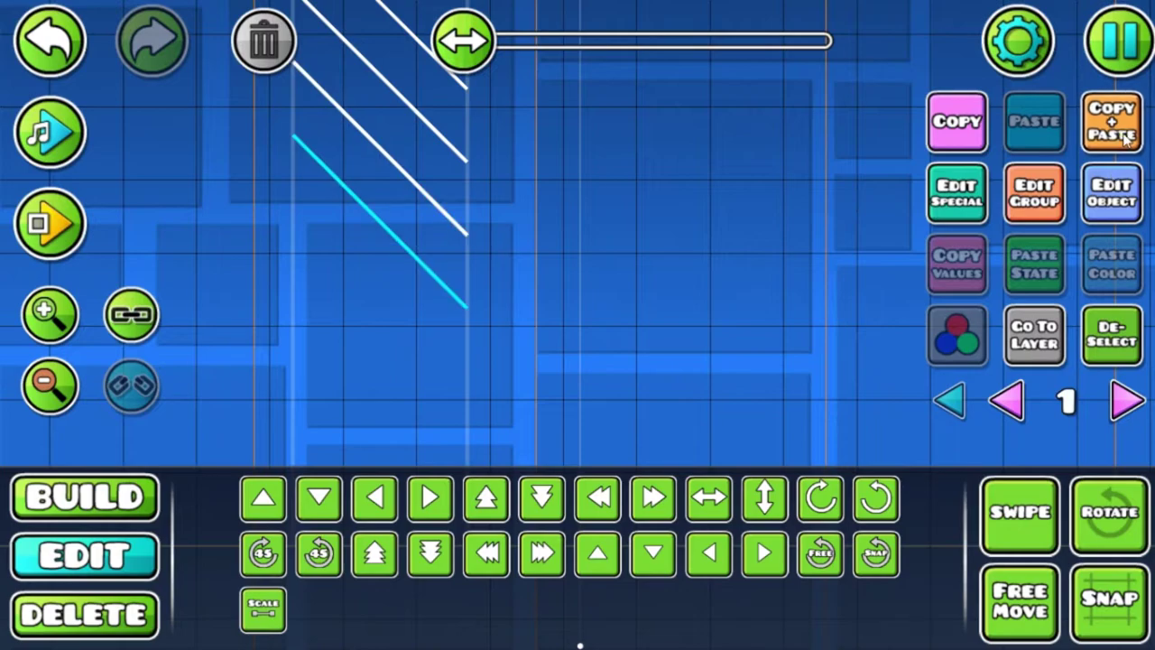
pyautogui.click(1122, 132)
pyautogui.press('s')
# Select all five diagonals with swipe and move them eight blocks down past the ground line, undoing the extra ninth move.
pyautogui.click(38, 390)
pyautogui.click(38, 395)
pyautogui.click(38, 395)
pyautogui.click(38, 395)
pyautogui.click(38, 396)
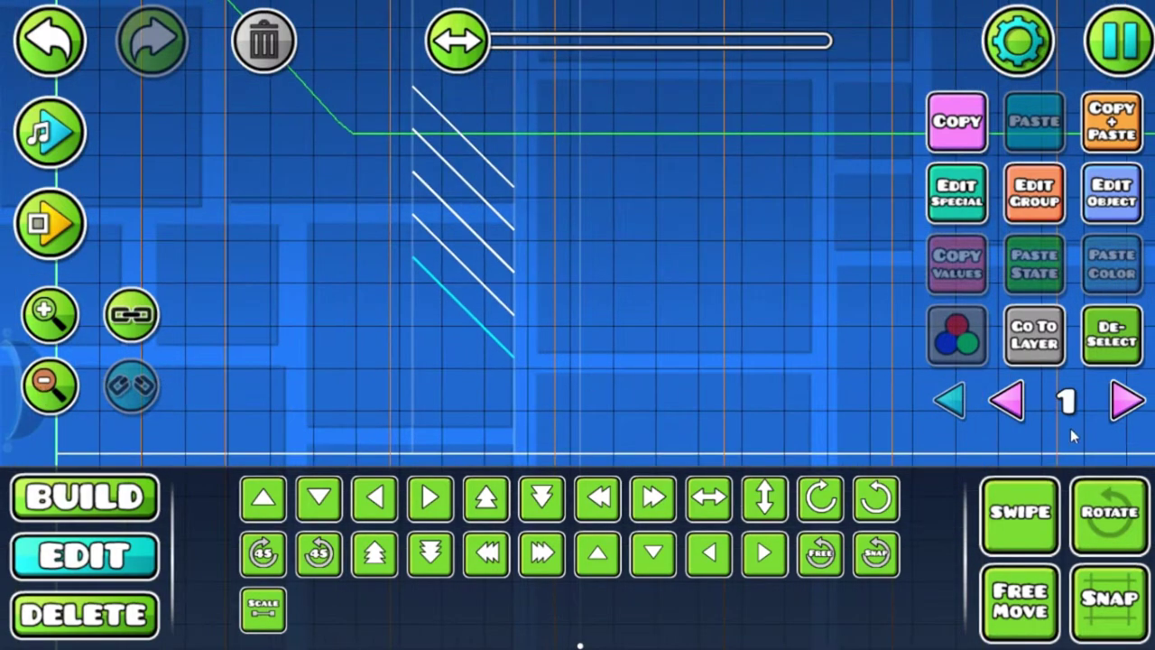
pyautogui.moveTo(711, 96); pyautogui.dragTo(353, 463)
pyautogui.click(1000, 507)
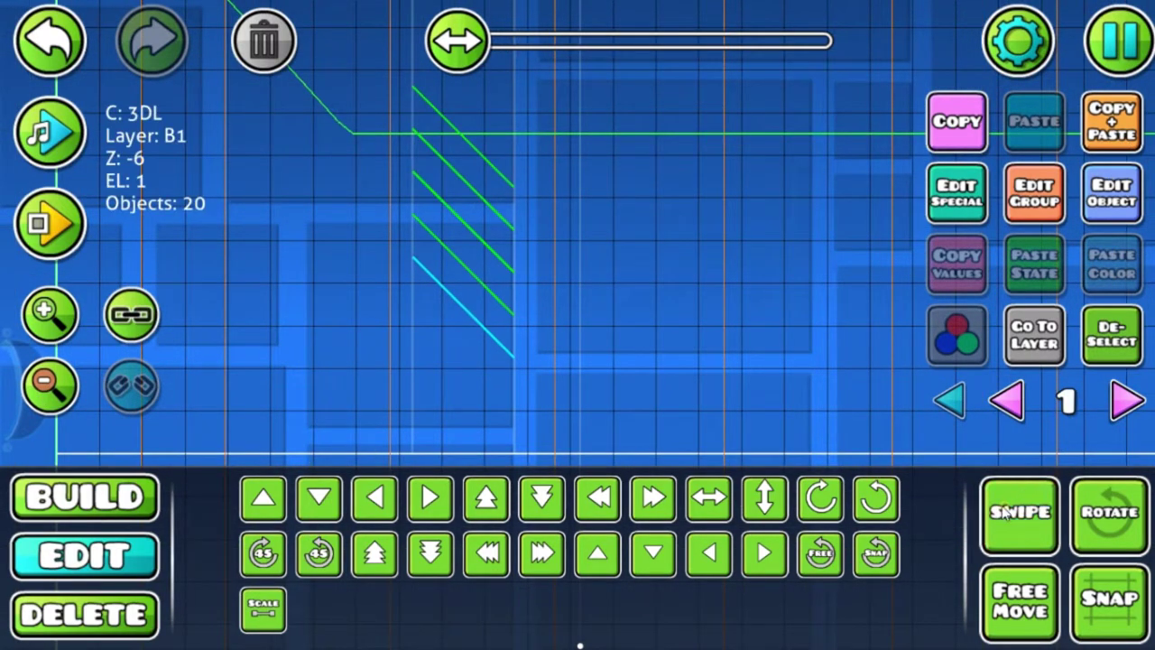
pyautogui.moveTo(782, 402); pyautogui.dragTo(741, 335)
pyautogui.press('s')
pyautogui.press('s')
pyautogui.press('s')
pyautogui.press('s')
pyautogui.press('s')
pyautogui.press('s')
pyautogui.press('s')
pyautogui.press('s')
pyautogui.moveTo(618, 384); pyautogui.dragTo(582, 345)
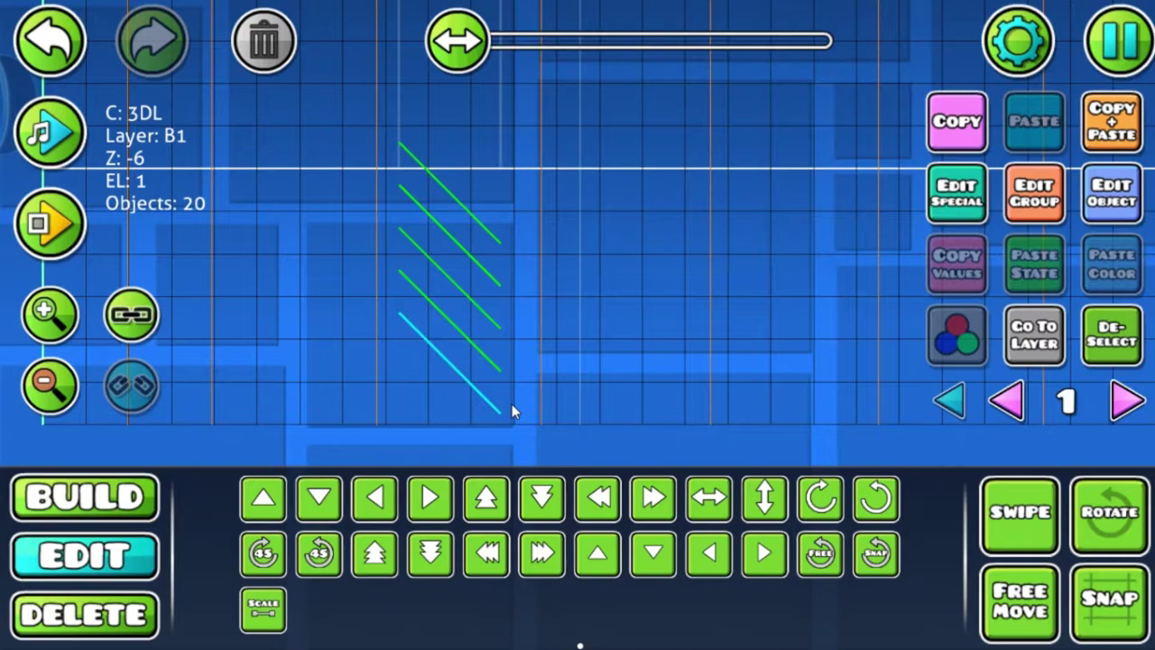
pyautogui.press('s')
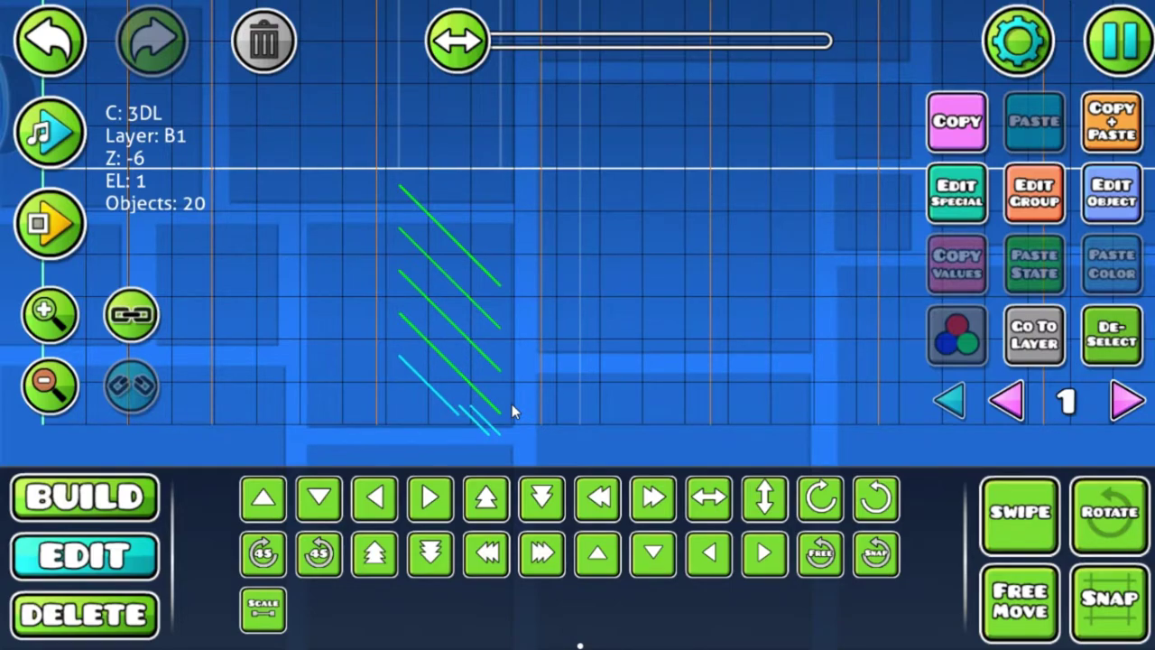
pyautogui.click(51, 41)
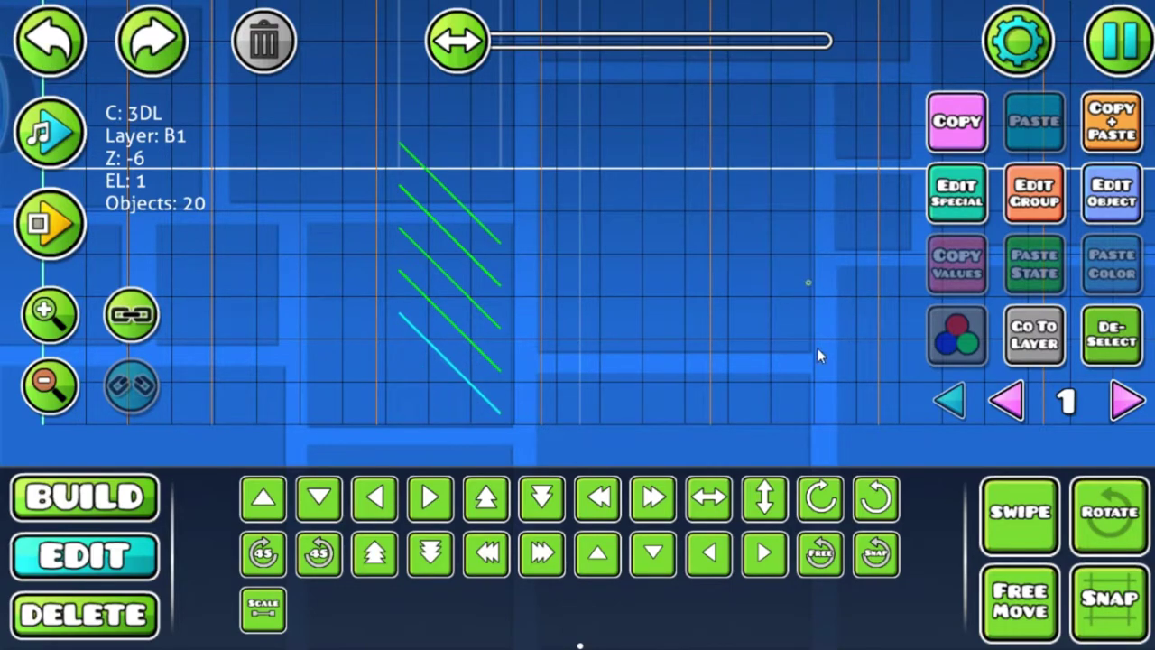
# Duplicate the set of five diagonals and move the copy five blocks up, directly above the original set.
pyautogui.moveTo(816, 347); pyautogui.dragTo(839, 544)
pyautogui.click(1111, 125)
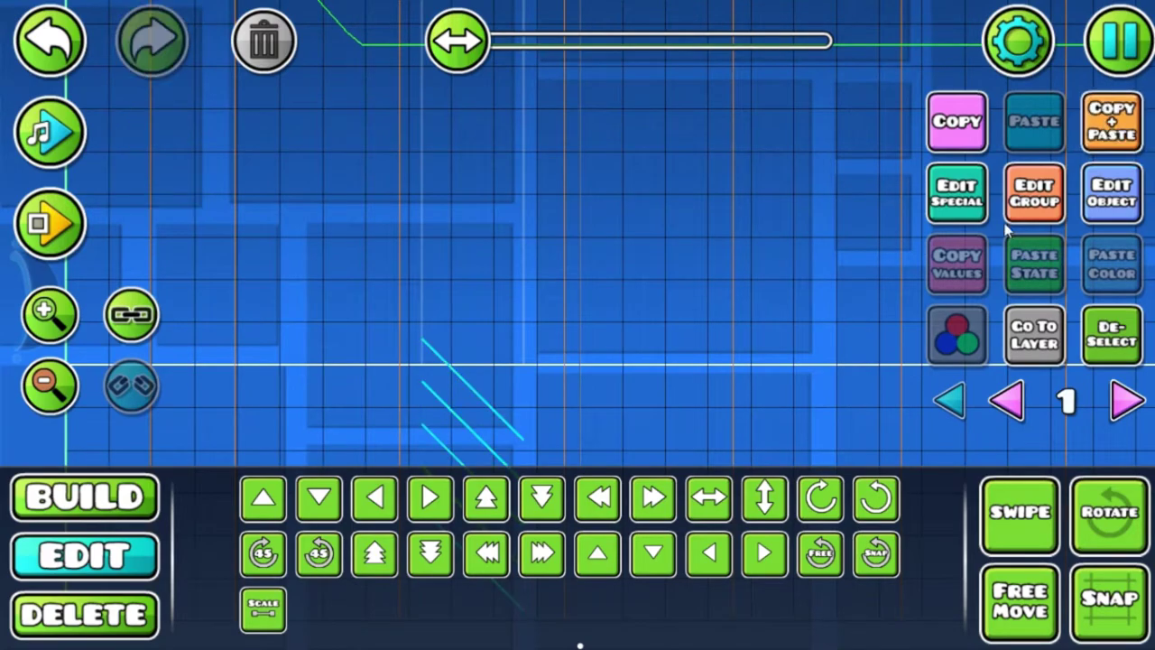
pyautogui.click(371, 563)
# Select the ten stacked diagonals with swipe, duplicate them, and move the copy ten blocks up the pillar.
pyautogui.click(52, 389)
pyautogui.click(51, 389)
pyautogui.click(52, 389)
pyautogui.click(1020, 512)
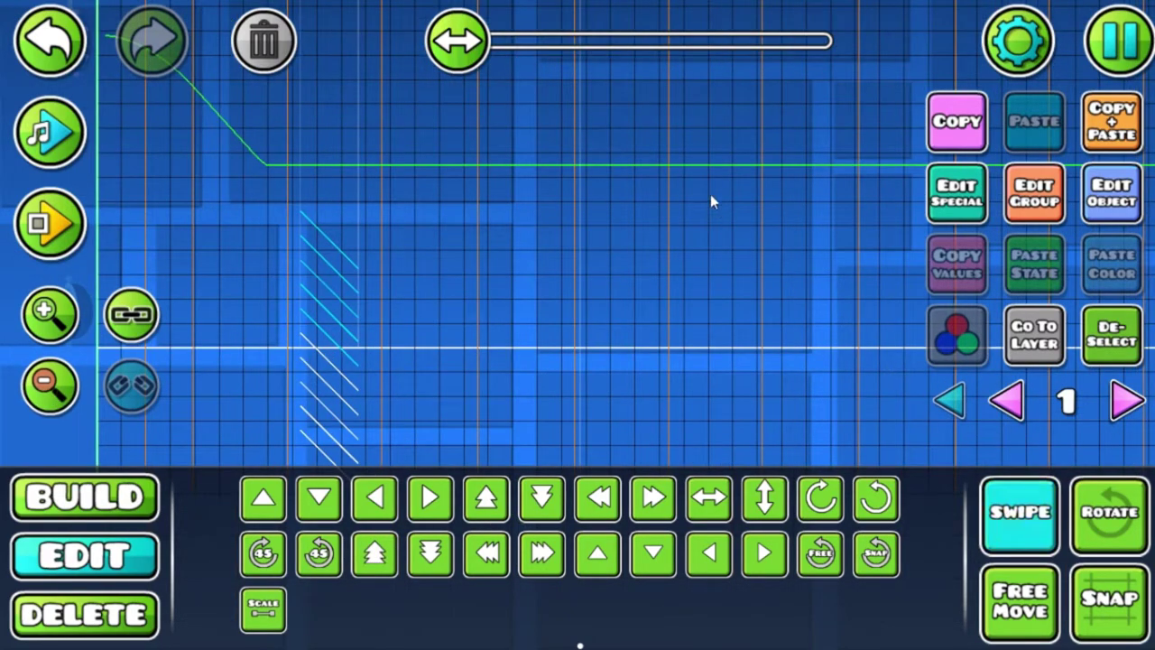
pyautogui.click(377, 564)
pyautogui.click(377, 564)
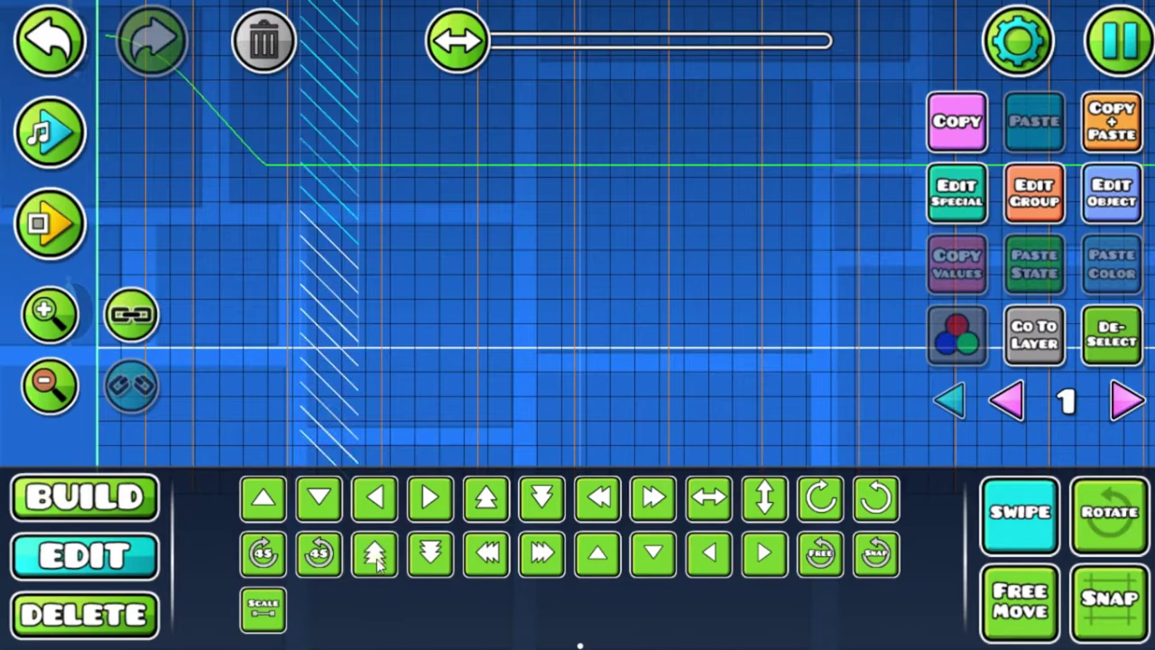
# Duplicate the selected upper ten diagonals once more and move the new copy another ten blocks up.
pyautogui.click(996, 511)
pyautogui.moveTo(674, 338); pyautogui.dragTo(624, 615)
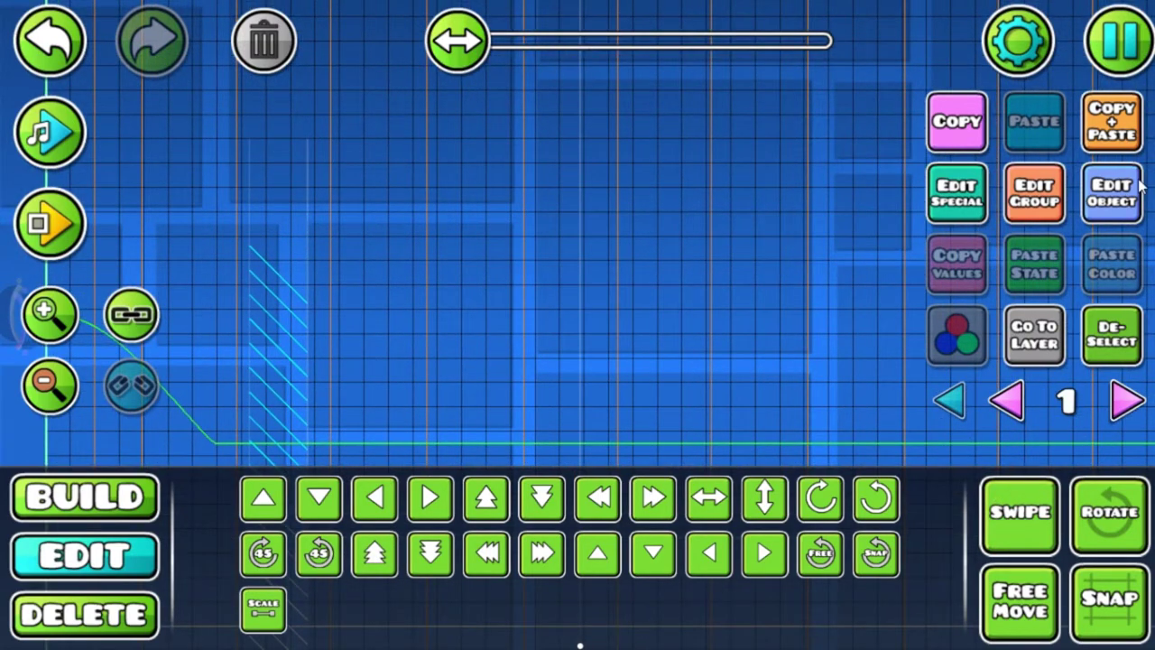
pyautogui.click(380, 558)
pyautogui.click(380, 557)
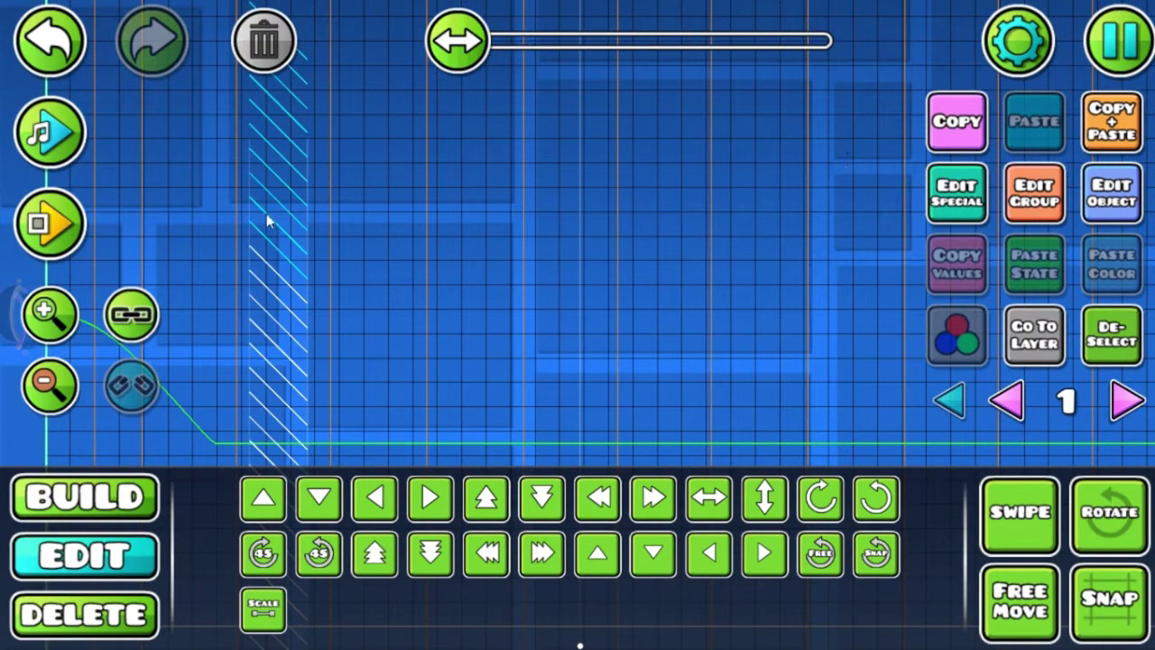
# Select every diagonal in the pillar with swipe and link them together as one set, ending with swipe off.
pyautogui.click(50, 386)
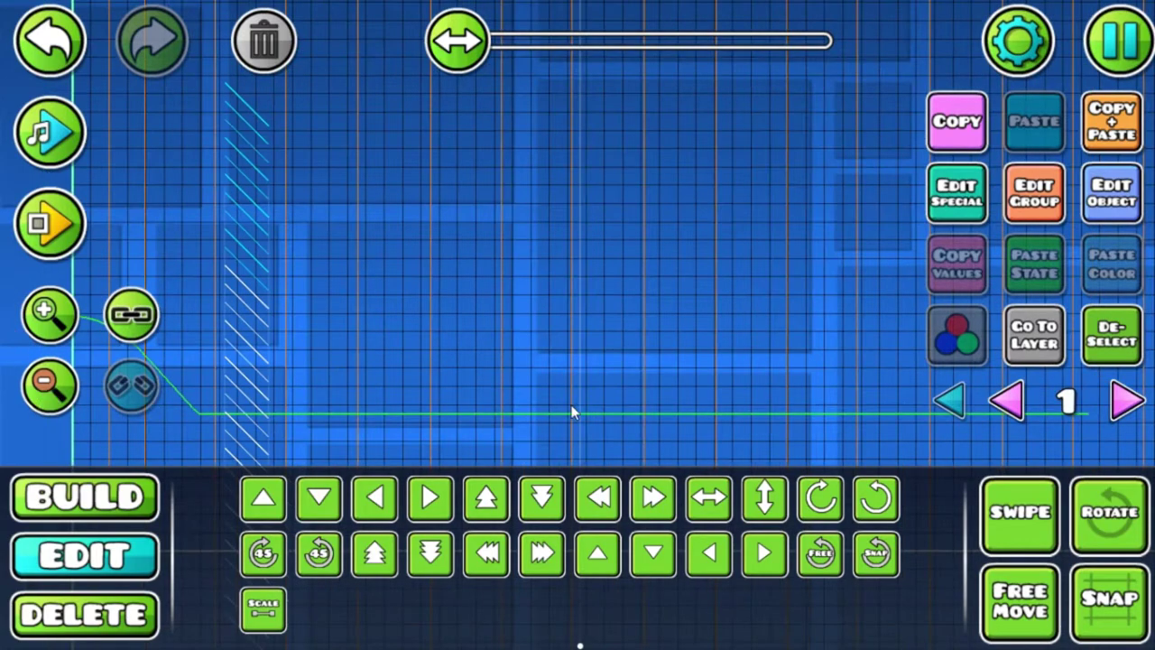
pyautogui.moveTo(414, 56); pyautogui.dragTo(147, 646)
pyautogui.click(125, 325)
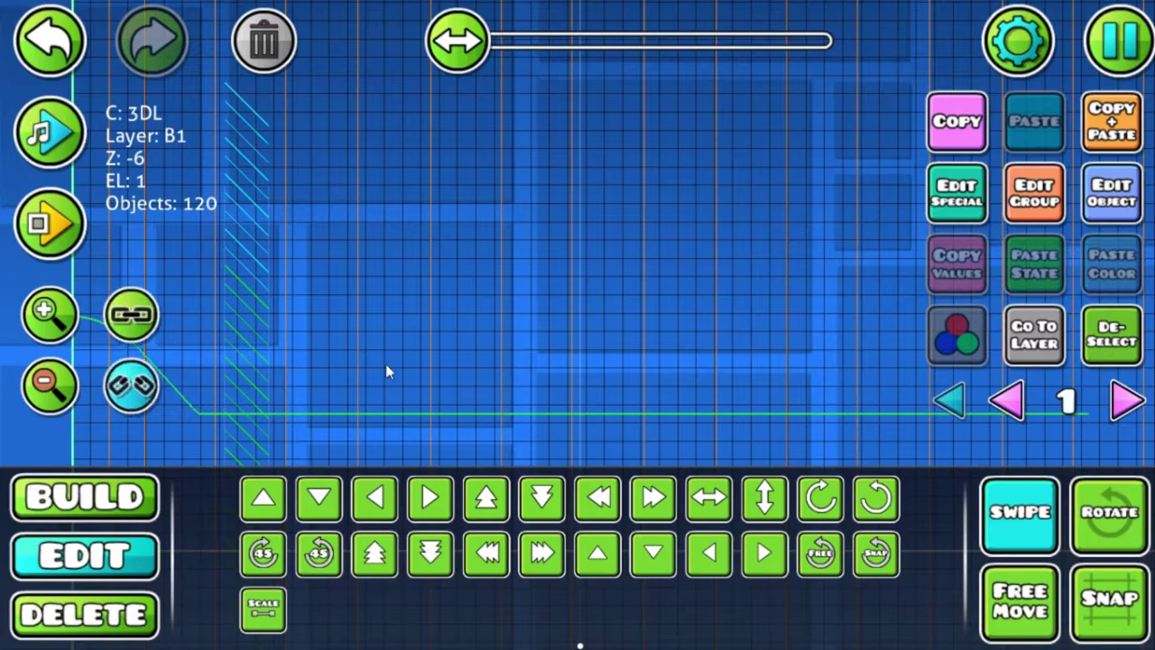
pyautogui.click(1022, 521)
# Add group ID 2 to the linked diagonals and enable Dont Fade for them.
pyautogui.click(1035, 212)
pyautogui.click(386, 255)
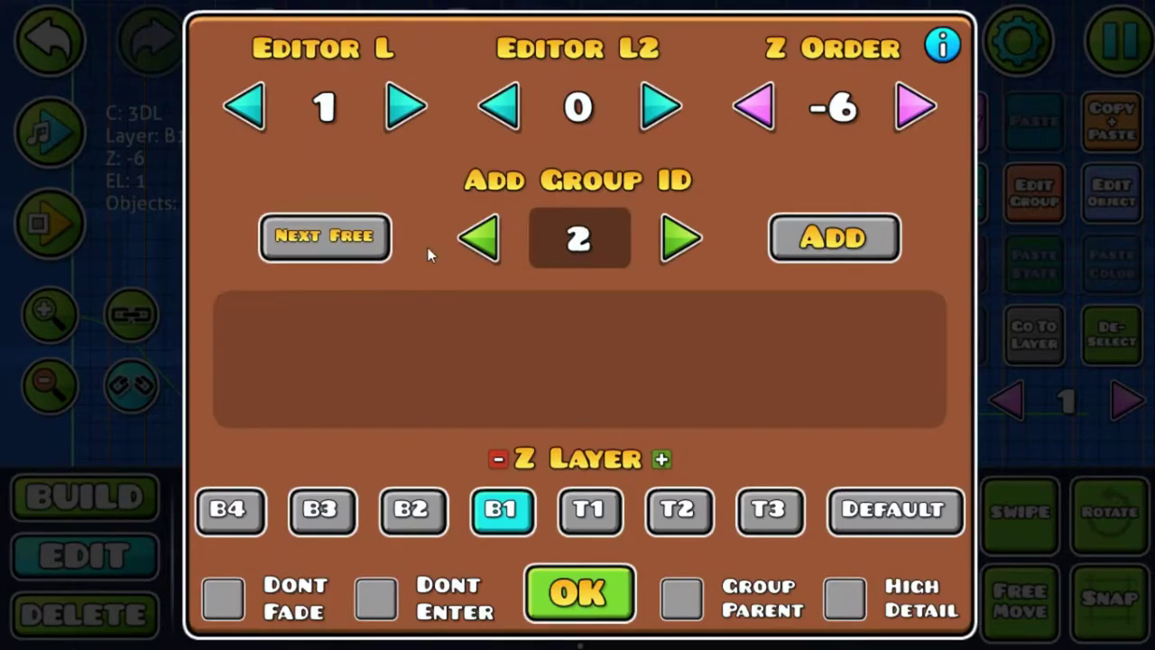
pyautogui.click(845, 253)
pyautogui.click(223, 598)
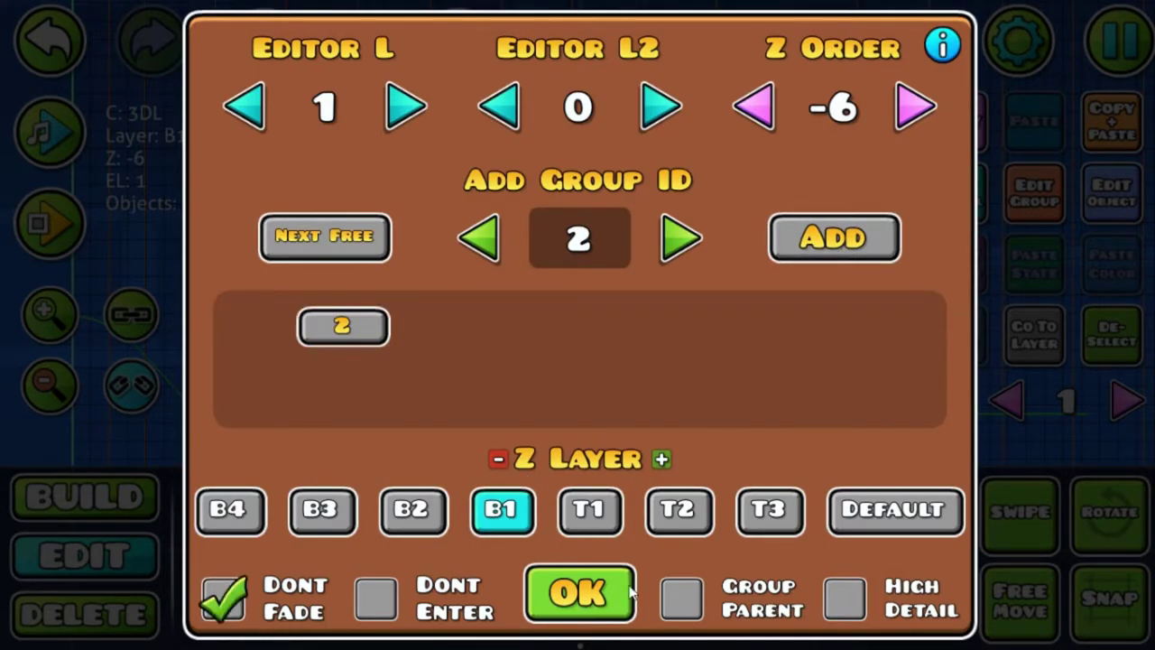
pyautogui.click(586, 592)
# Duplicate the whole linked set of diagonals in place and flip the copy horizontally to form a crisscross.
pyautogui.click(52, 318)
pyautogui.click(51, 317)
pyautogui.moveTo(533, 316); pyautogui.dragTo(783, 310)
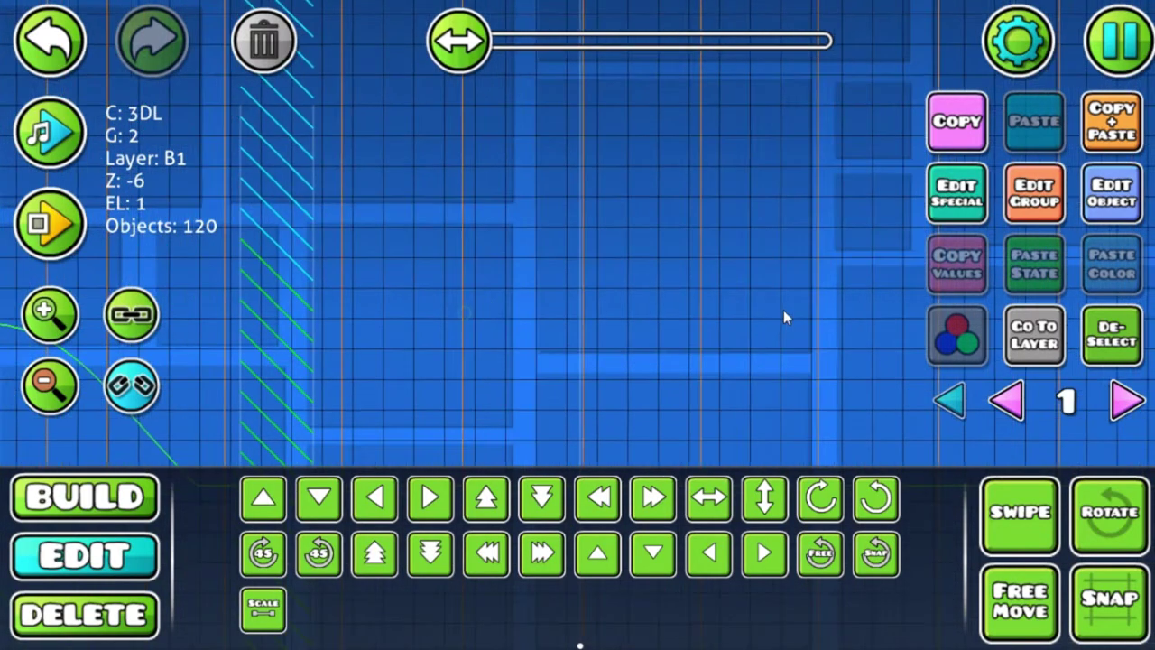
pyautogui.click(1112, 125)
pyautogui.click(721, 498)
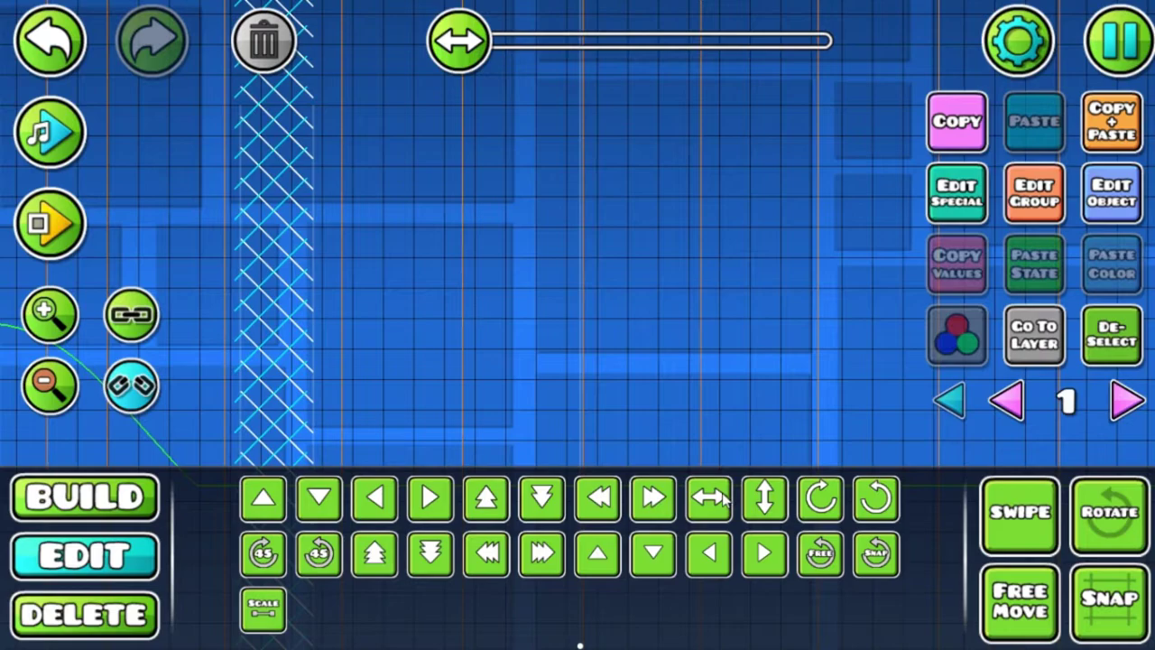
# Nudge the mirrored diagonals right in small steps until their ends line up with the pillar's two vertical edges.
pyautogui.click(50, 316)
pyautogui.moveTo(262, 278); pyautogui.dragTo(274, 281)
pyautogui.click(34, 317)
pyautogui.click(34, 317)
pyautogui.click(34, 318)
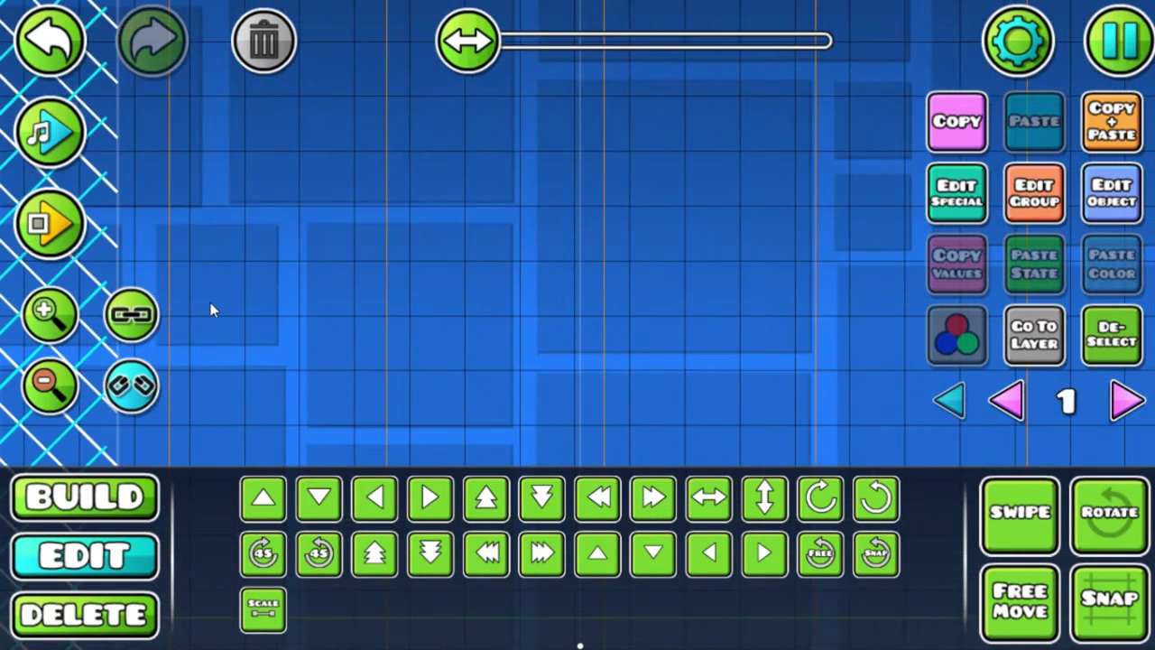
pyautogui.moveTo(361, 321); pyautogui.dragTo(715, 368)
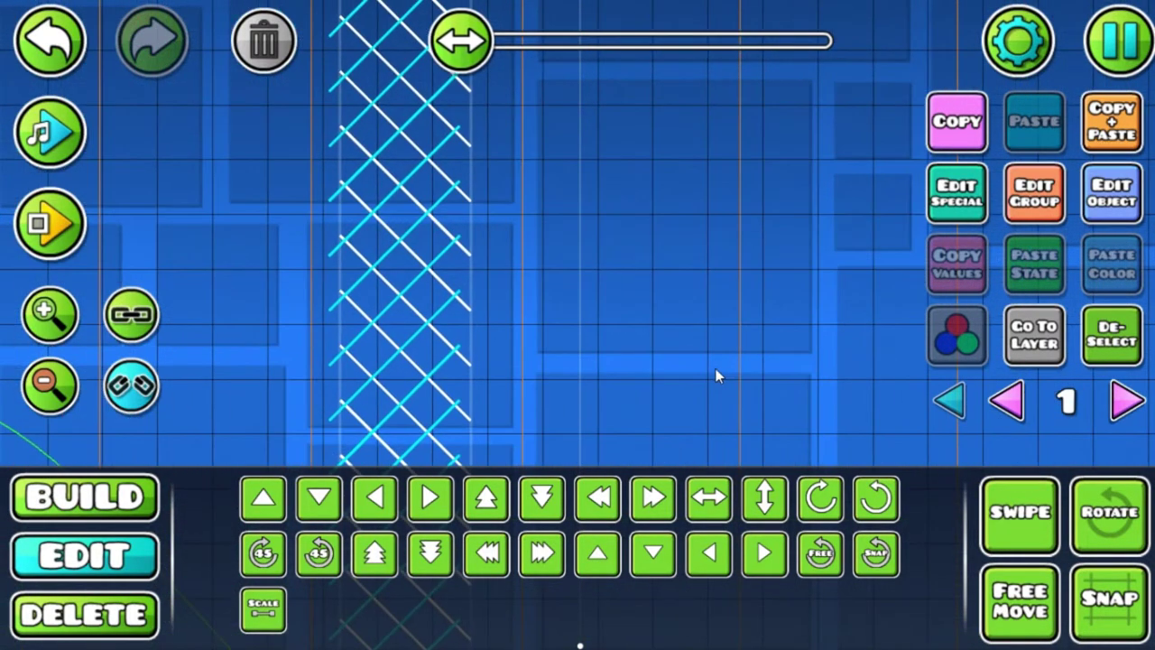
pyautogui.click(437, 502)
pyautogui.click(436, 502)
pyautogui.click(437, 503)
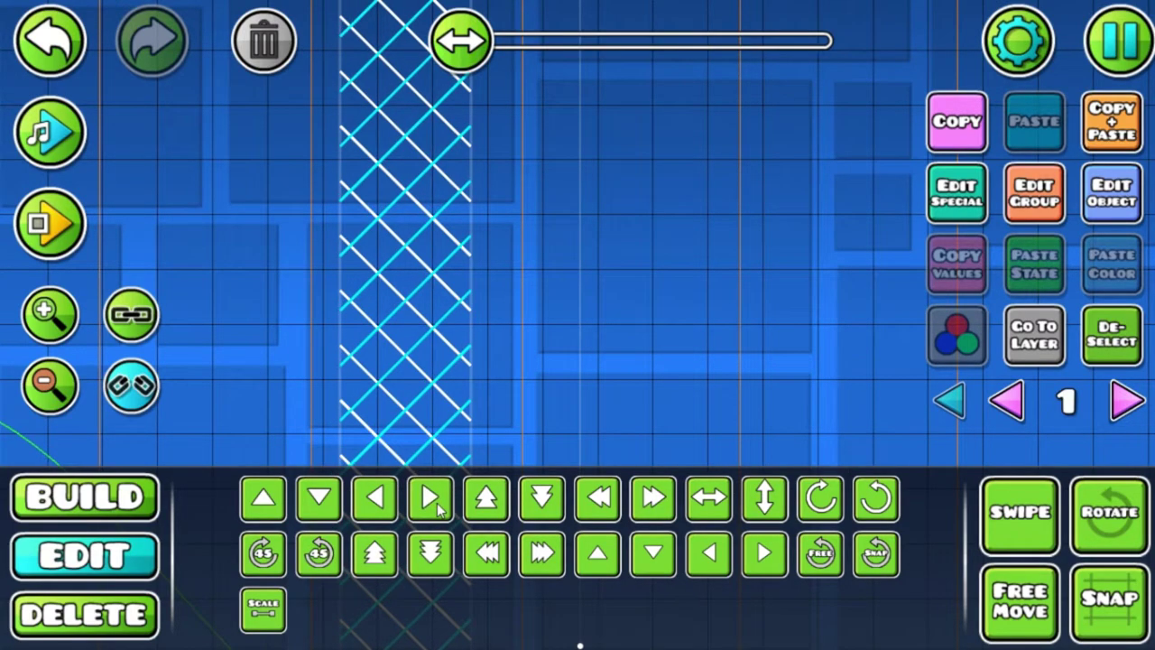
# Assign the mirrored diagonals to group ID 3 and remove group 2 from them.
pyautogui.click(54, 402)
pyautogui.click(1013, 204)
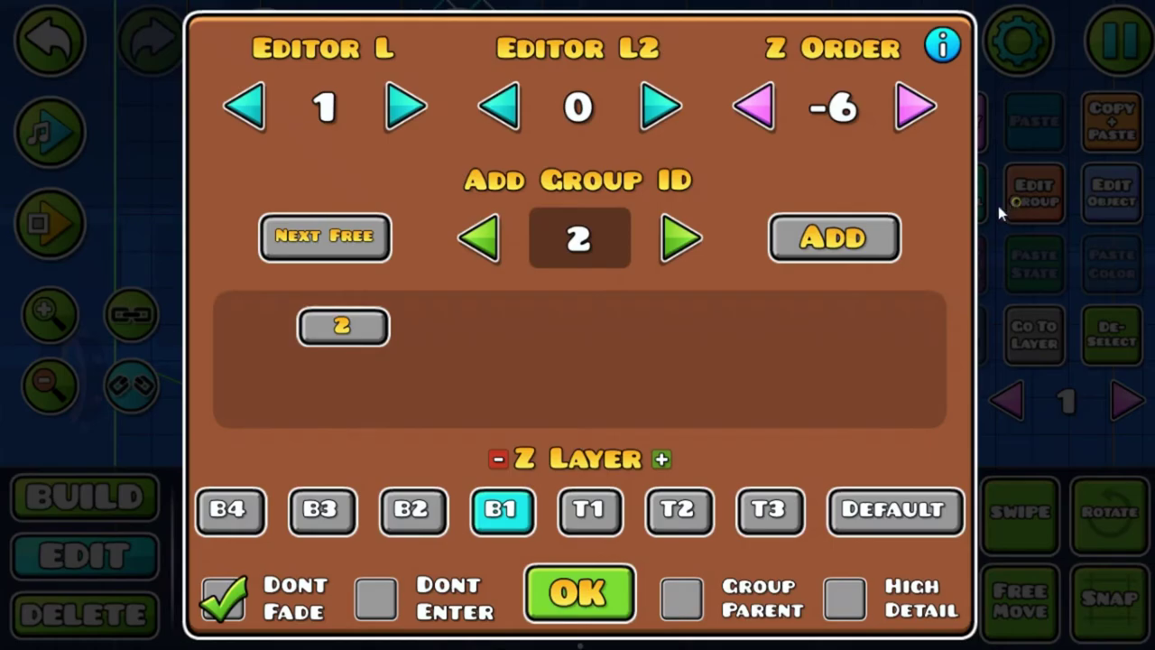
pyautogui.click(335, 251)
pyautogui.click(823, 231)
pyautogui.click(308, 334)
pyautogui.click(578, 593)
# Switch to editor layer 0 and place a Move trigger near the level start, ahead of the pillar.
pyautogui.scroll(-3, 592, 281)
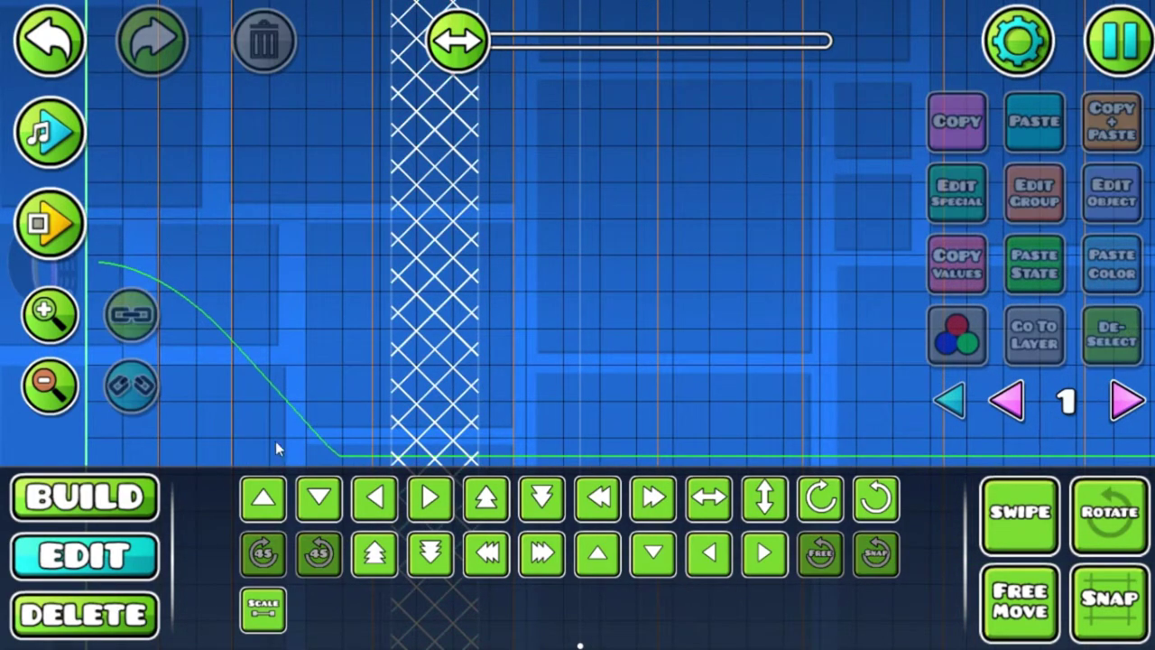
pyautogui.click(59, 404)
pyautogui.click(1009, 401)
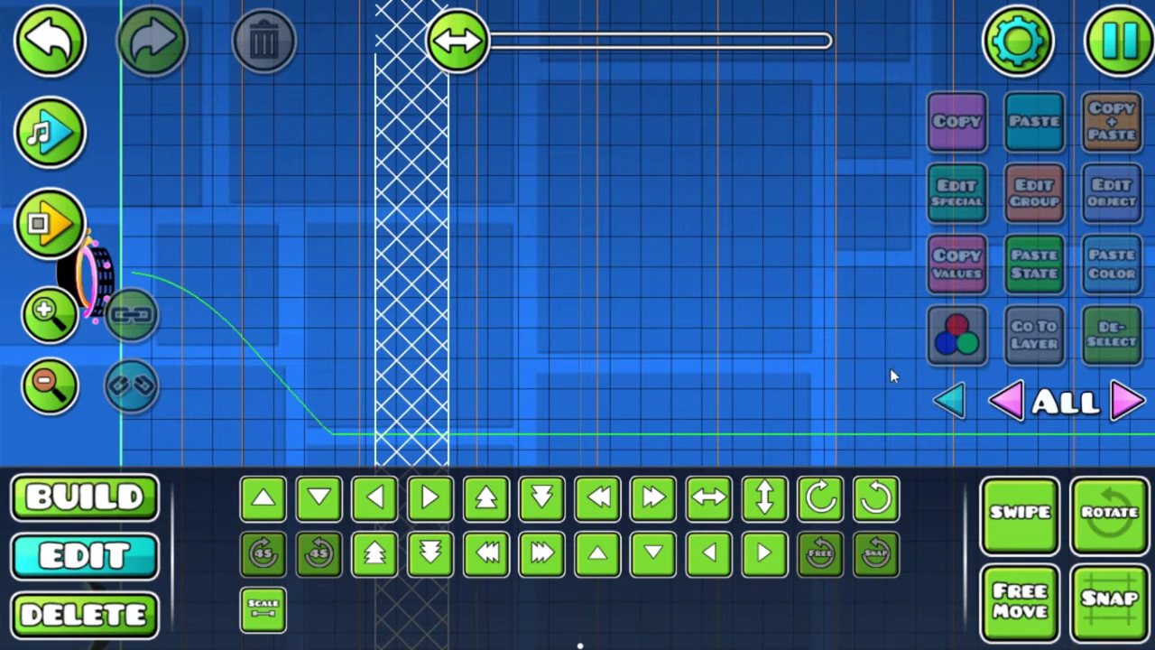
pyautogui.click(1128, 417)
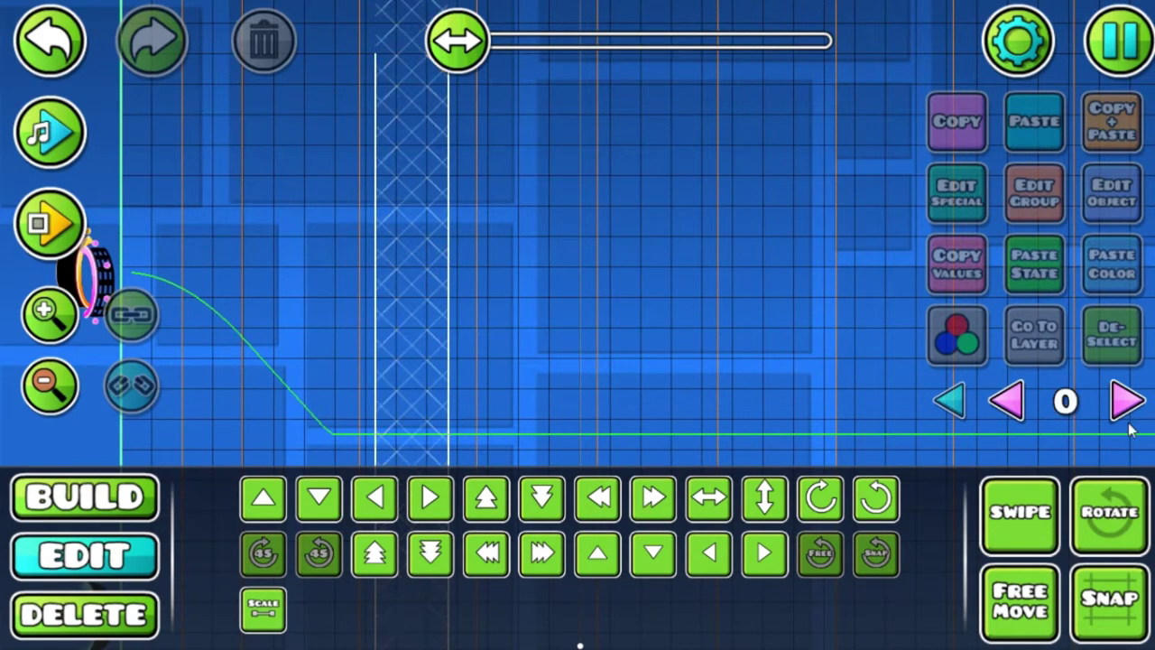
pyautogui.click(56, 334)
pyautogui.click(55, 334)
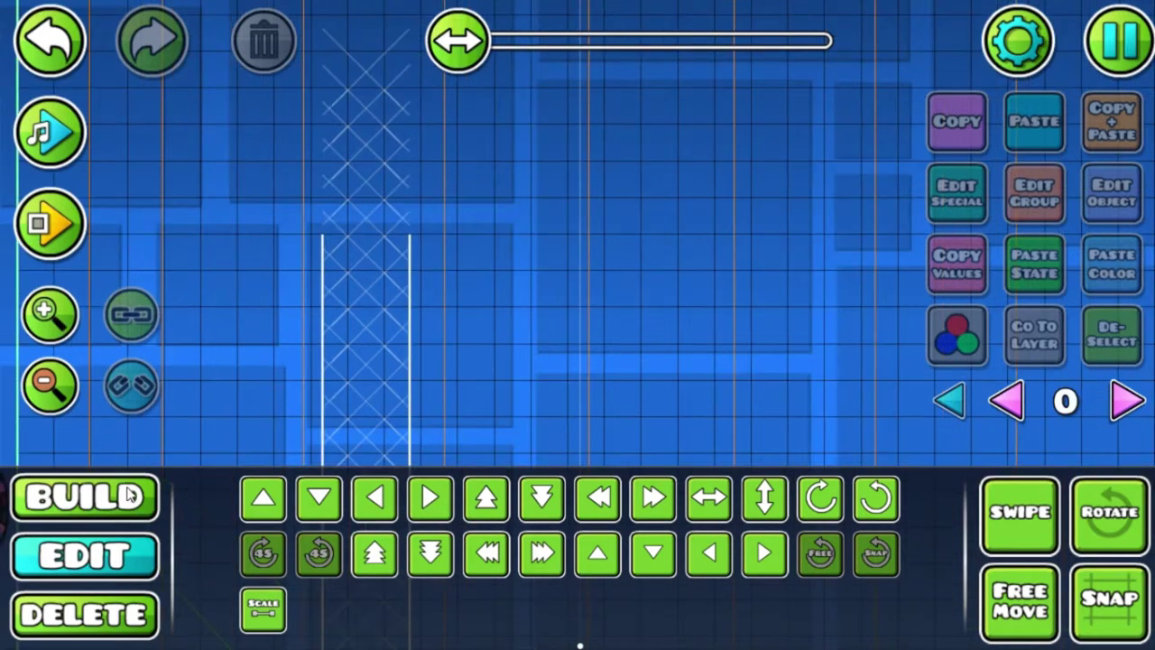
pyautogui.click(130, 494)
pyautogui.click(955, 459)
pyautogui.click(916, 449)
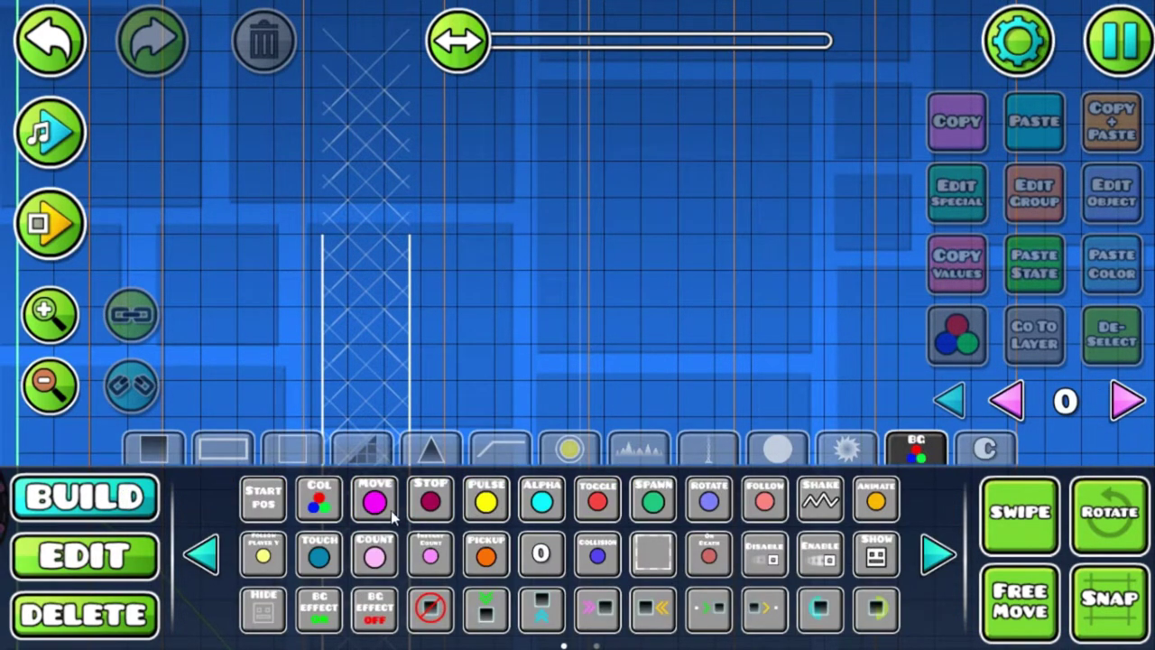
pyautogui.moveTo(332, 337); pyautogui.dragTo(437, 373)
pyautogui.click(293, 202)
# Set the Move trigger to Lock to Player X with a move time of 8008 and target group ID 1.
pyautogui.click(1109, 208)
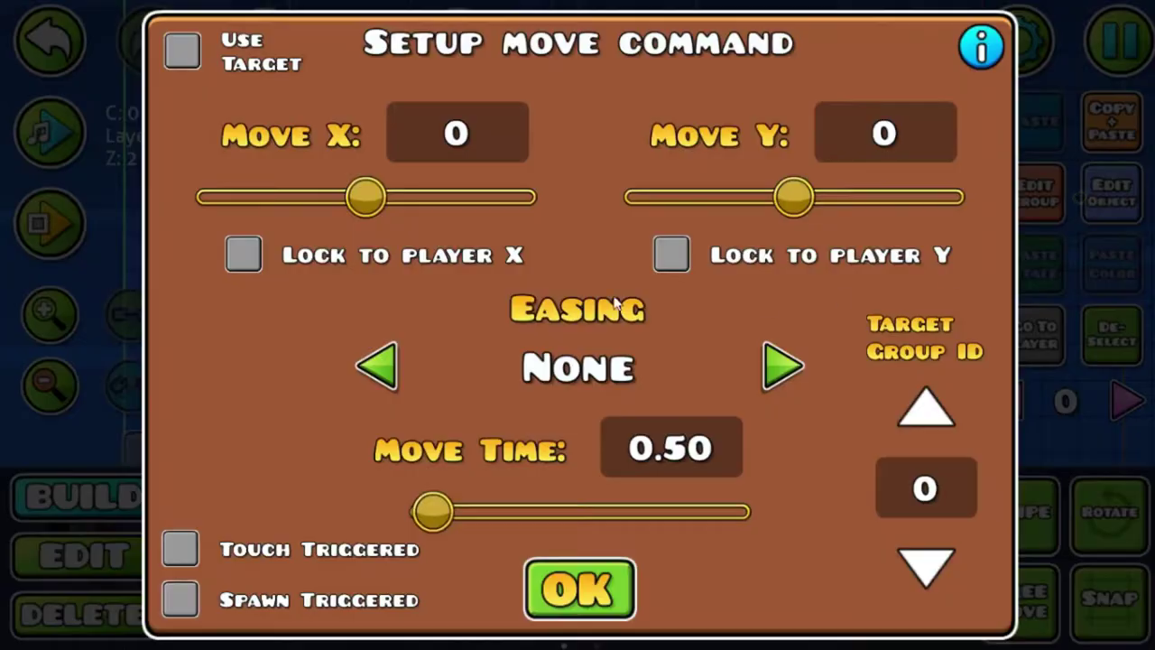
pyautogui.click(244, 257)
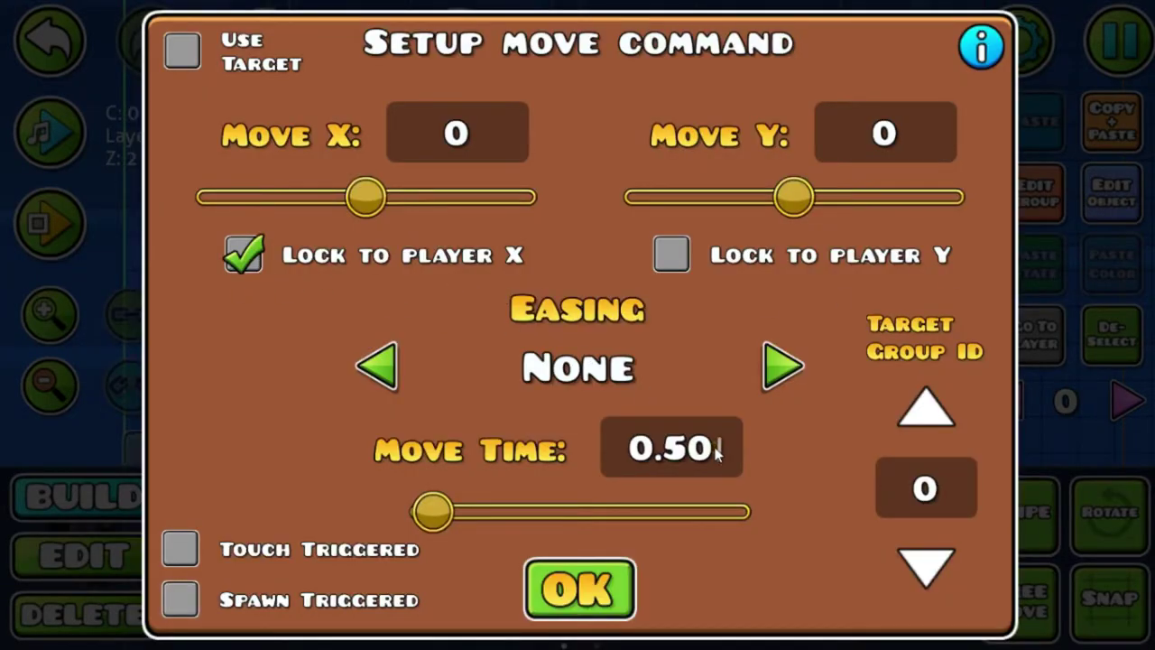
pyautogui.press('BackSpace')
pyautogui.press('BackSpace')
pyautogui.press('BackSpace')
pyautogui.press('BackSpace')
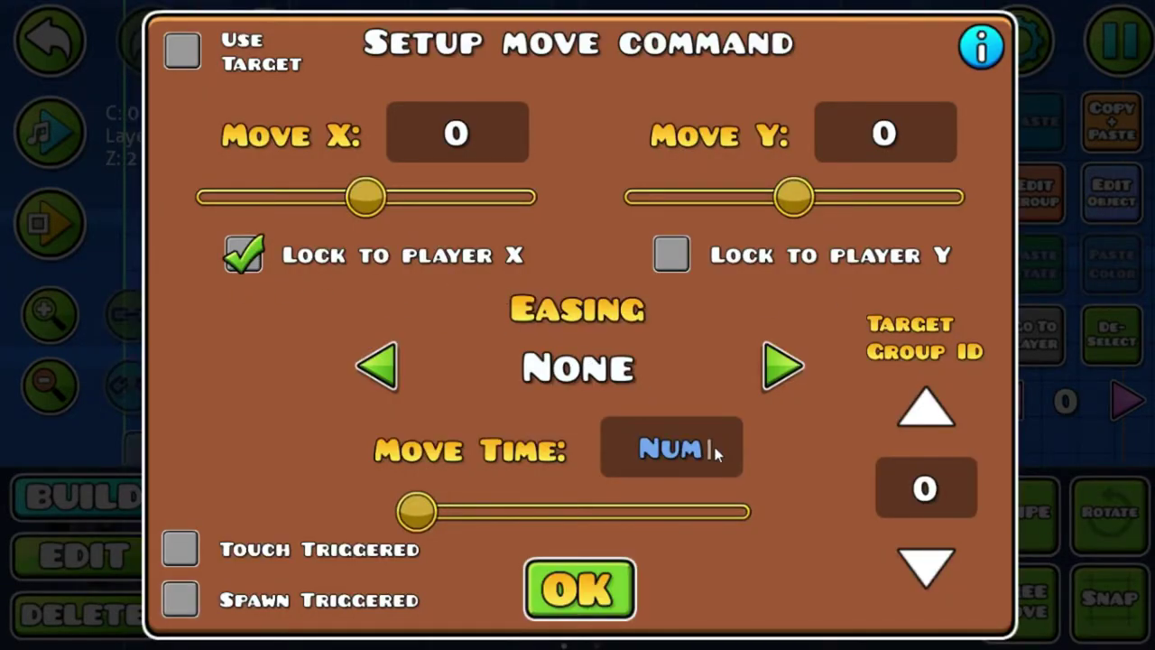
pyautogui.write('8008')
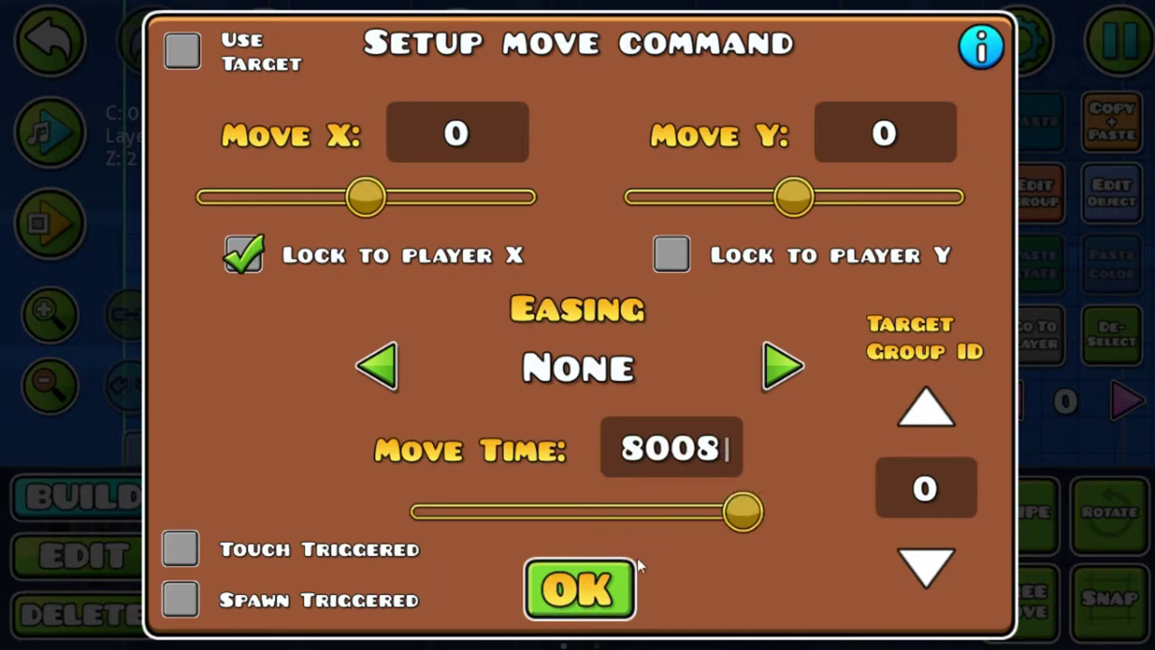
pyautogui.click(556, 588)
pyautogui.click(1101, 185)
pyautogui.click(926, 405)
pyautogui.click(577, 588)
# Duplicate the Move trigger twice above the original, setting the copies' target group IDs to 2 and 3.
pyautogui.click(1120, 133)
pyautogui.click(1099, 205)
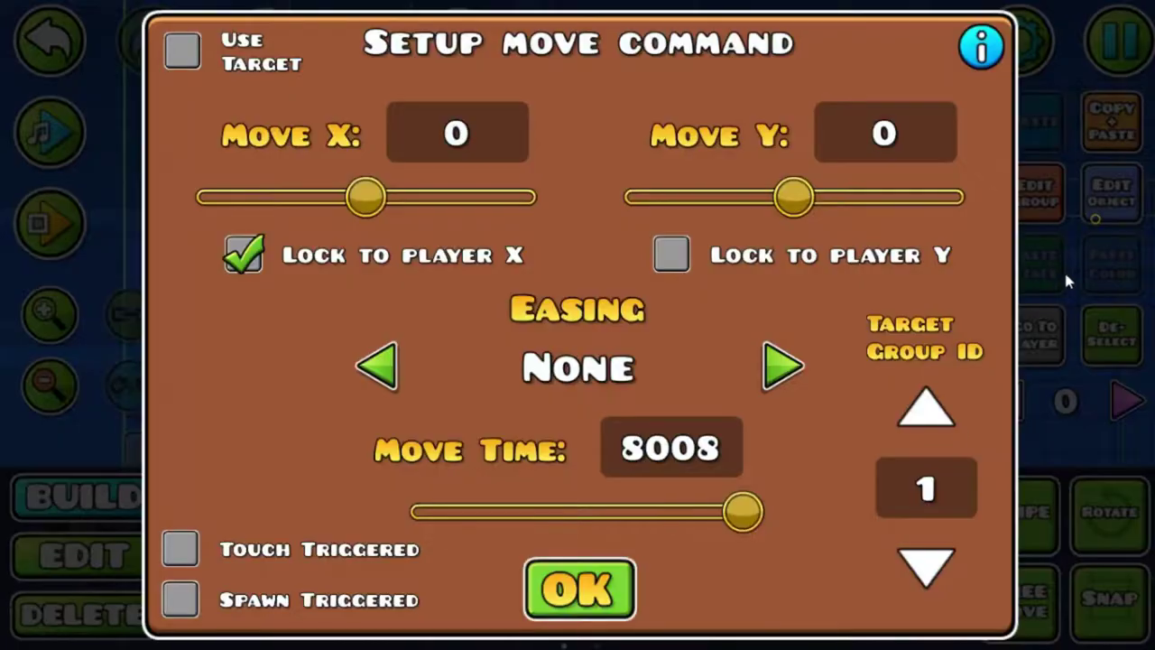
pyautogui.click(926, 405)
pyautogui.click(577, 588)
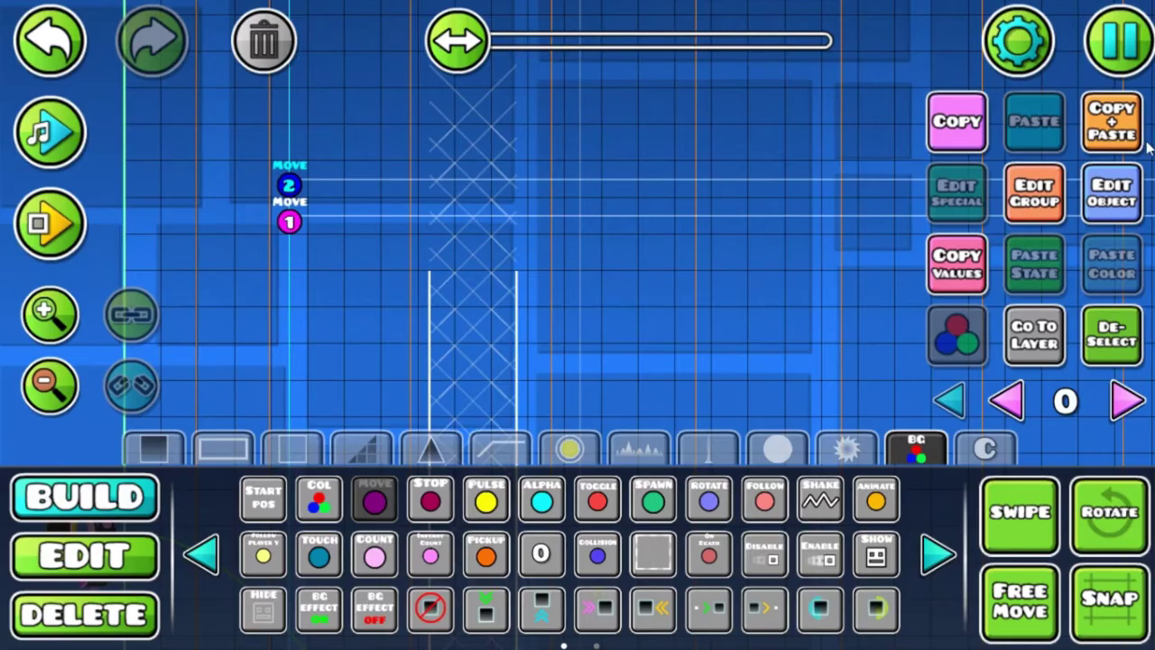
pyautogui.click(1111, 119)
pyautogui.click(1112, 186)
pyautogui.click(925, 405)
pyautogui.click(577, 587)
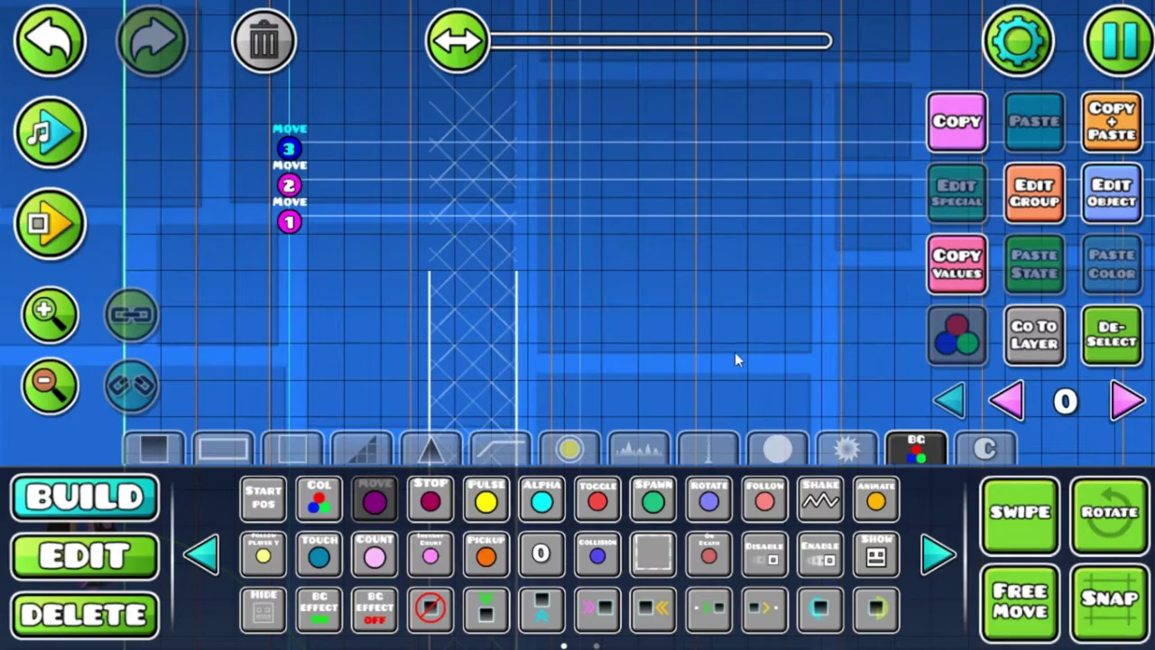
# Place another Move trigger past the pillar, level with the group 1 trigger, and set its target group ID to 2.
pyautogui.click(586, 238)
pyautogui.moveTo(693, 355); pyautogui.dragTo(606, 316)
pyautogui.click(1112, 187)
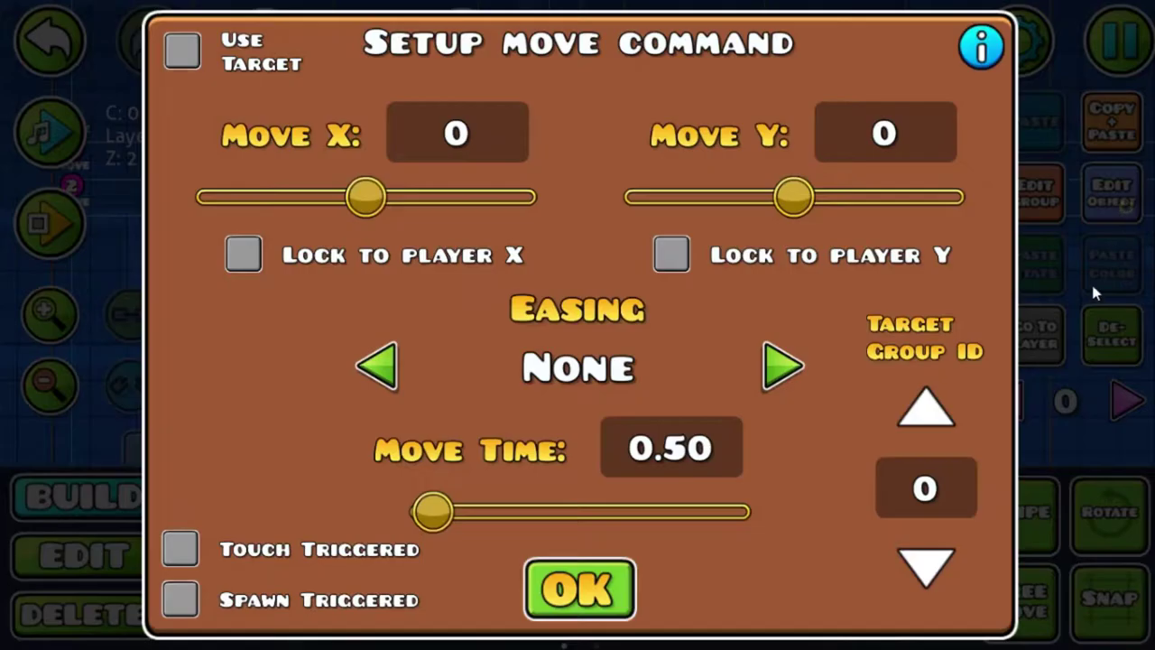
pyautogui.click(926, 405)
pyautogui.click(926, 407)
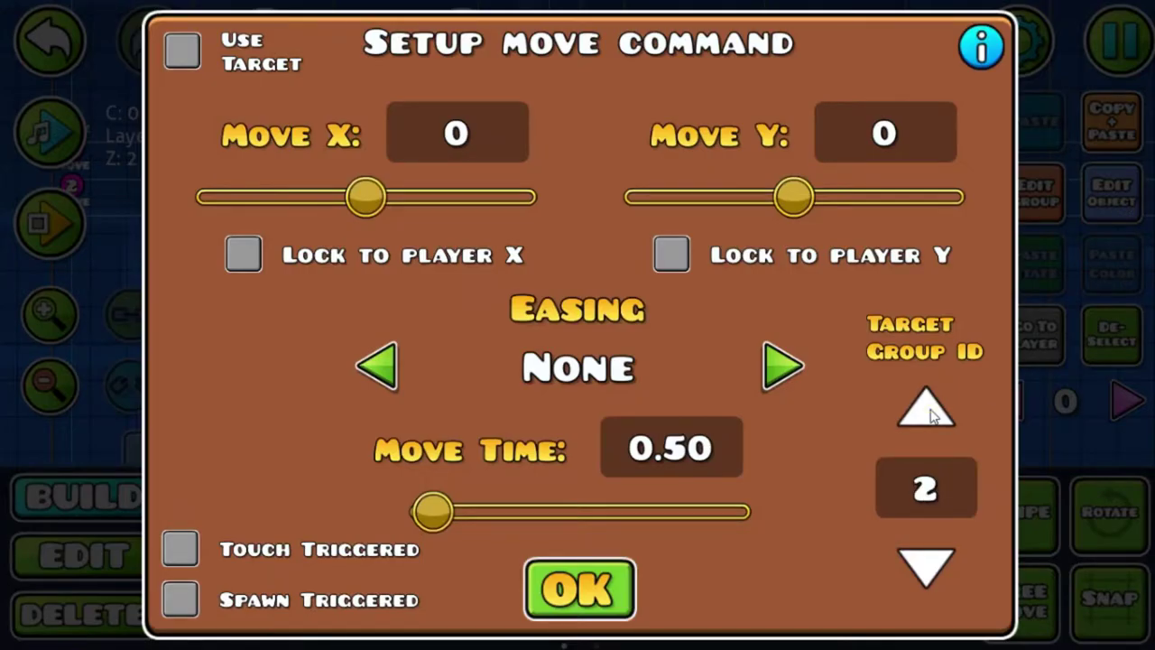
pyautogui.click(578, 588)
# Clear the trigger selection and switch to editor layer 1 with the crisscross diagonals.
pyautogui.moveTo(517, 334); pyautogui.dragTo(557, 250)
pyautogui.click(7, 387)
pyautogui.doubleClick(43, 392)
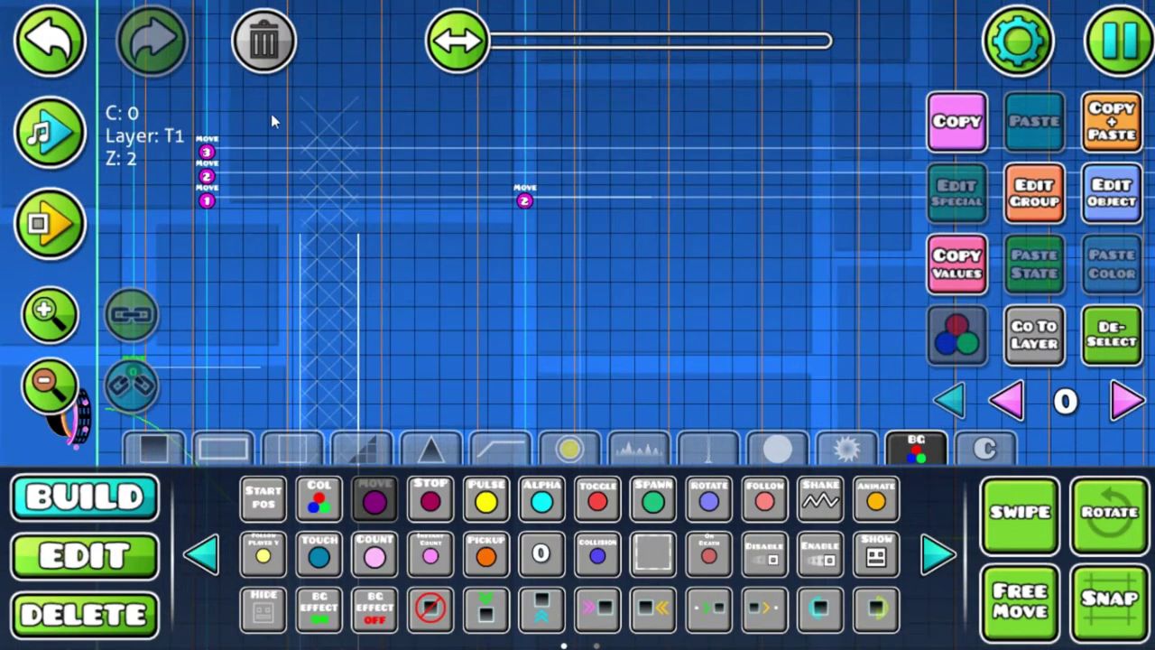
pyautogui.click(240, 38)
pyautogui.click(1127, 401)
pyautogui.moveTo(629, 394); pyautogui.dragTo(624, 330)
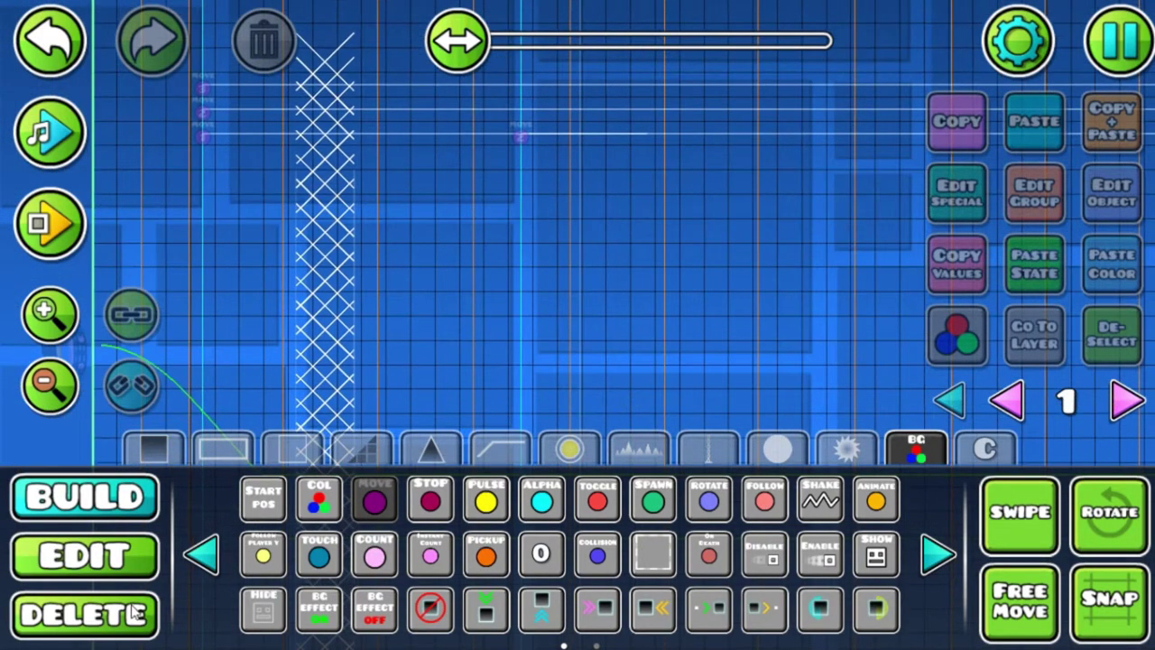
# Select the mirrored group 3 diagonals and raise them block by block until their lower end sits about one block below the green path line.
pyautogui.click(112, 567)
pyautogui.click(341, 51)
pyautogui.scroll(-3, 417, 141)
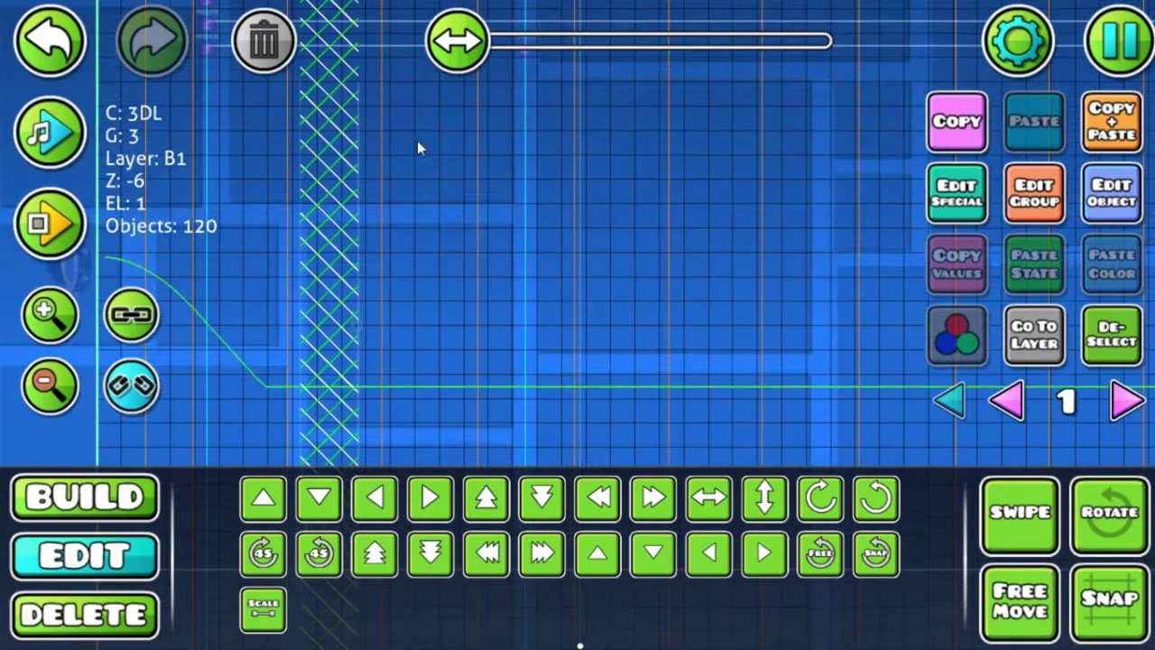
pyautogui.scroll(-1, 556, 126)
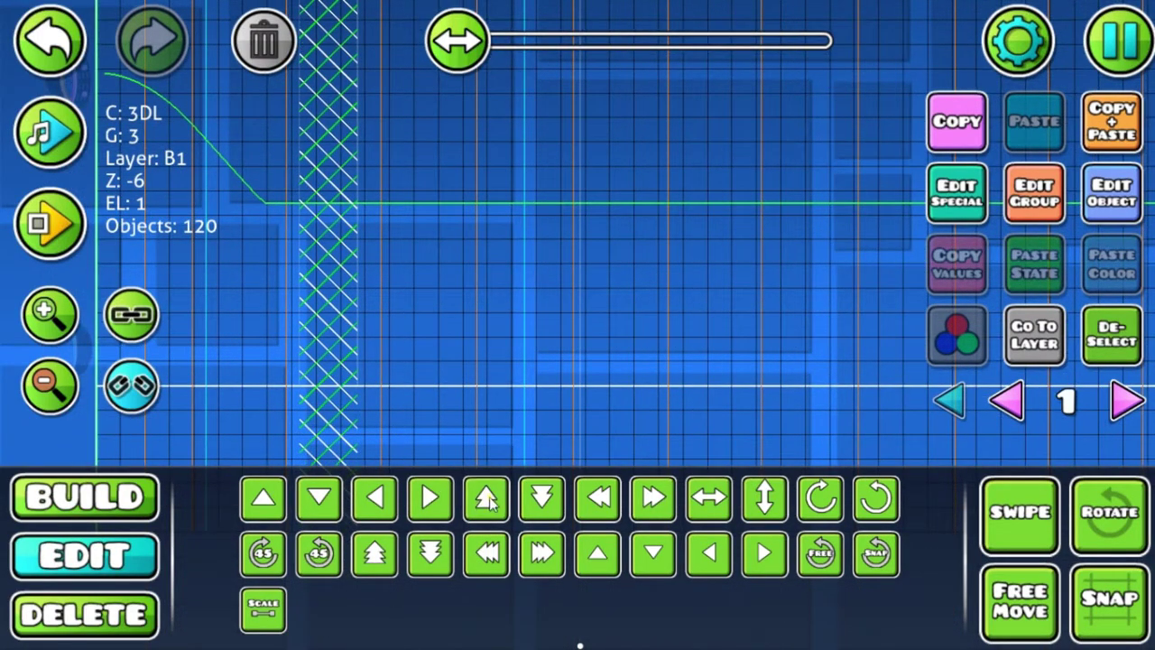
pyautogui.click(487, 497)
pyautogui.click(487, 497)
pyautogui.click(486, 497)
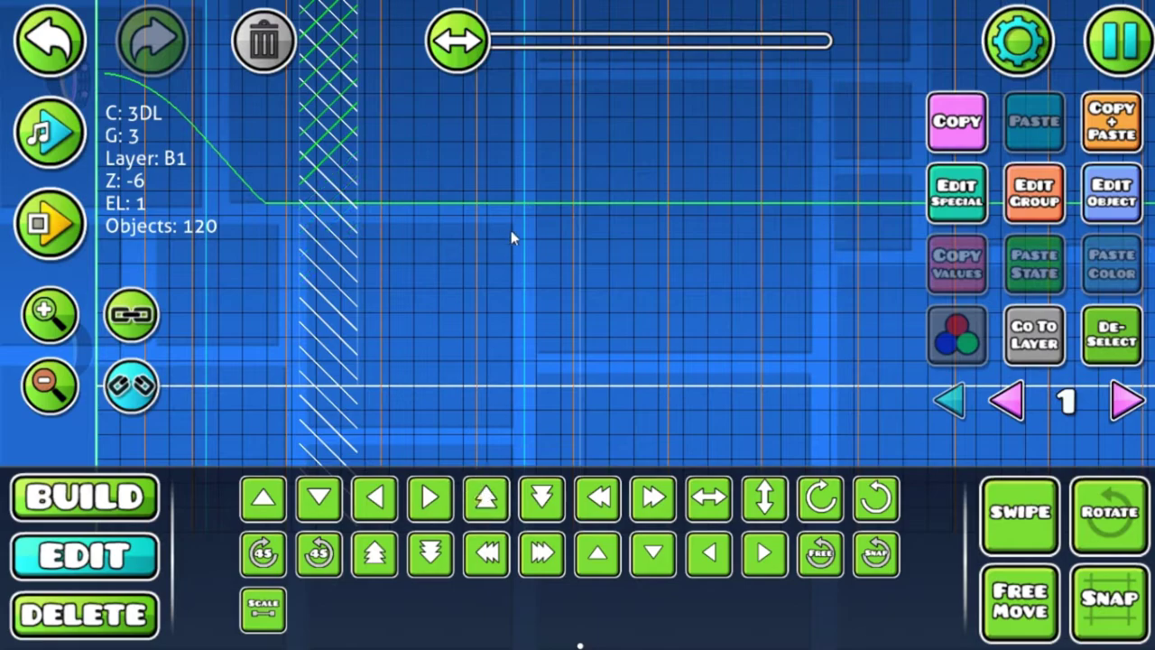
pyautogui.scroll(3, 510, 233)
pyautogui.click(544, 505)
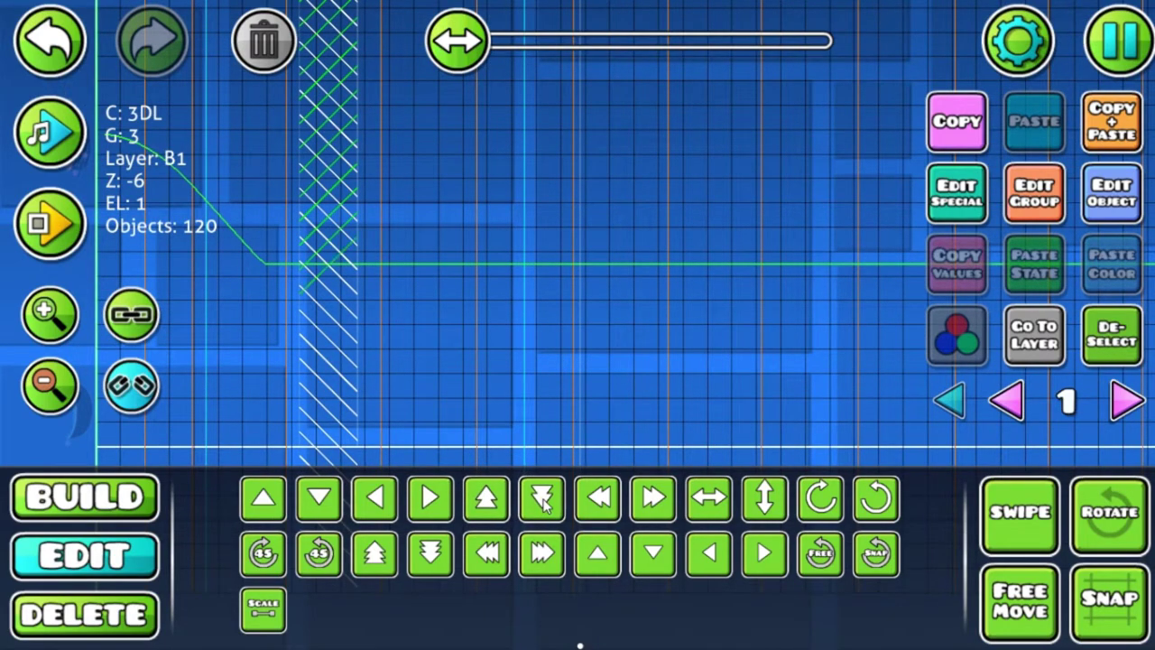
pyautogui.scroll(-4, 664, 199)
pyautogui.scroll(13, 679, 227)
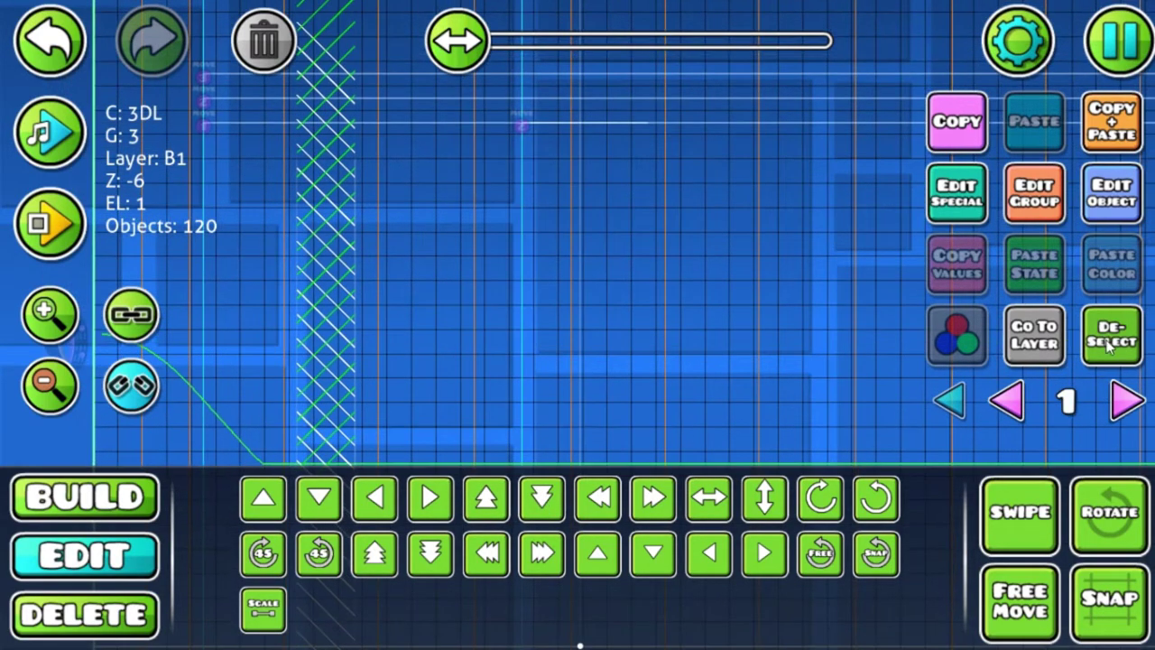
# Clear the diagonals' selection, return to editor layer 0 and select the group 2 Move trigger past the pillar.
pyautogui.click(1108, 341)
pyautogui.scroll(14, 574, 481)
pyautogui.click(47, 310)
pyautogui.click(47, 310)
pyautogui.moveTo(547, 318); pyautogui.dragTo(807, 162)
pyautogui.click(1007, 400)
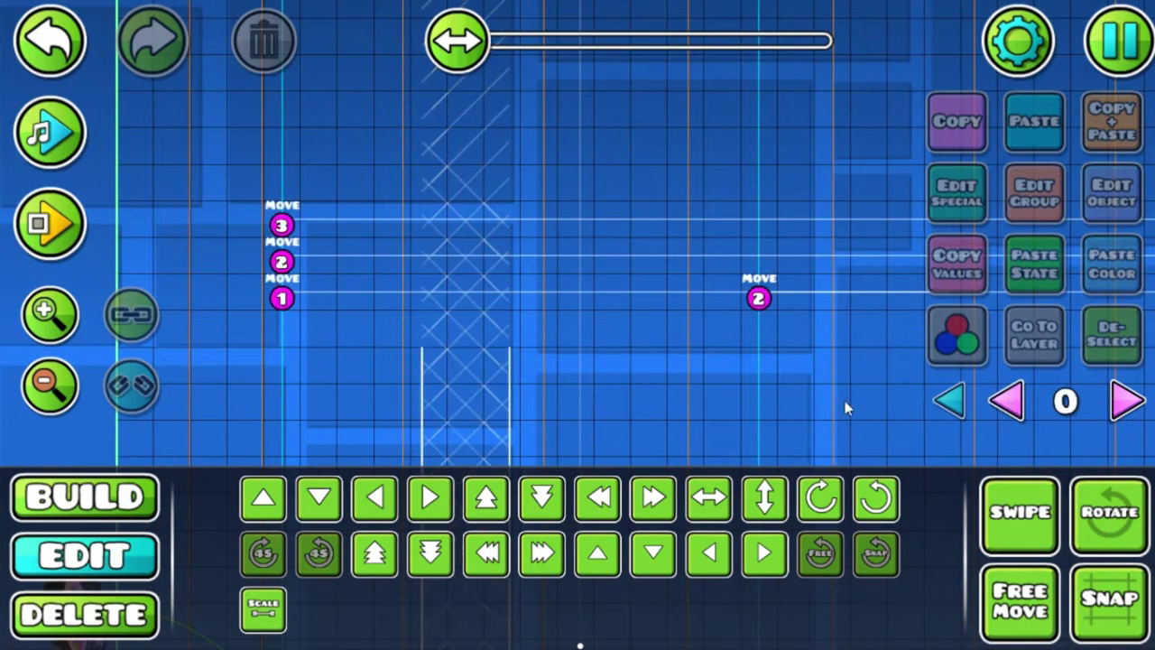
pyautogui.hscroll(5, 844, 400)
pyautogui.scroll(-2, 648, 272)
pyautogui.click(637, 264)
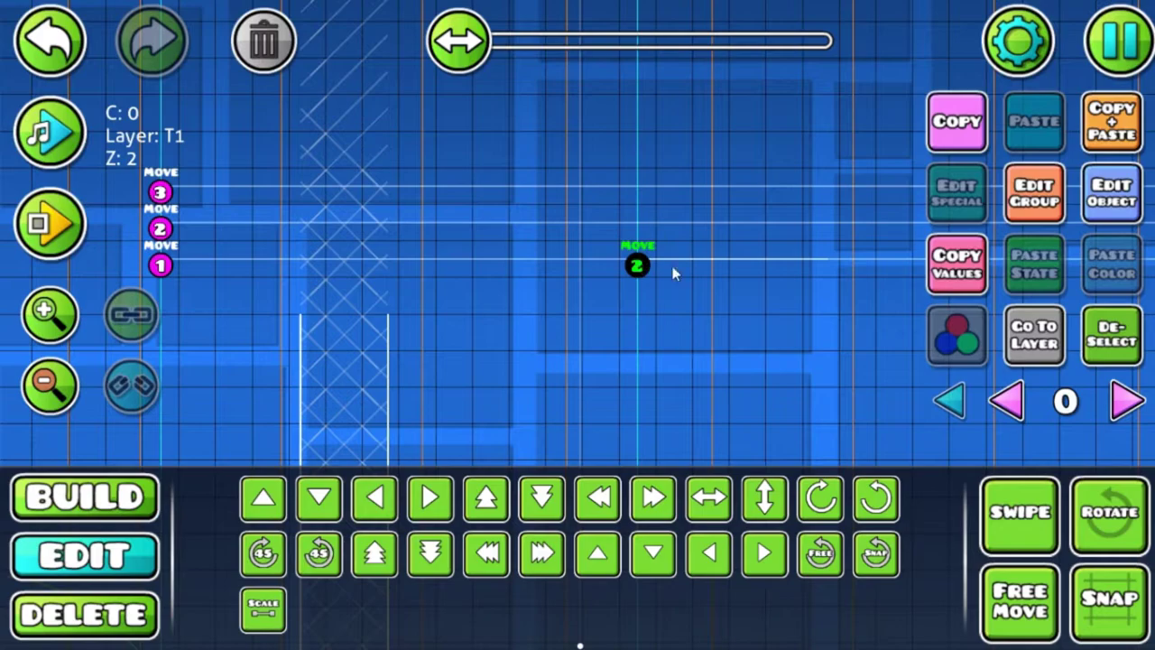
# Check the group ID assigned to the downward-sloping diagonals on editor layer 1, then return to editor layer 0.
pyautogui.click(1128, 402)
pyautogui.click(327, 253)
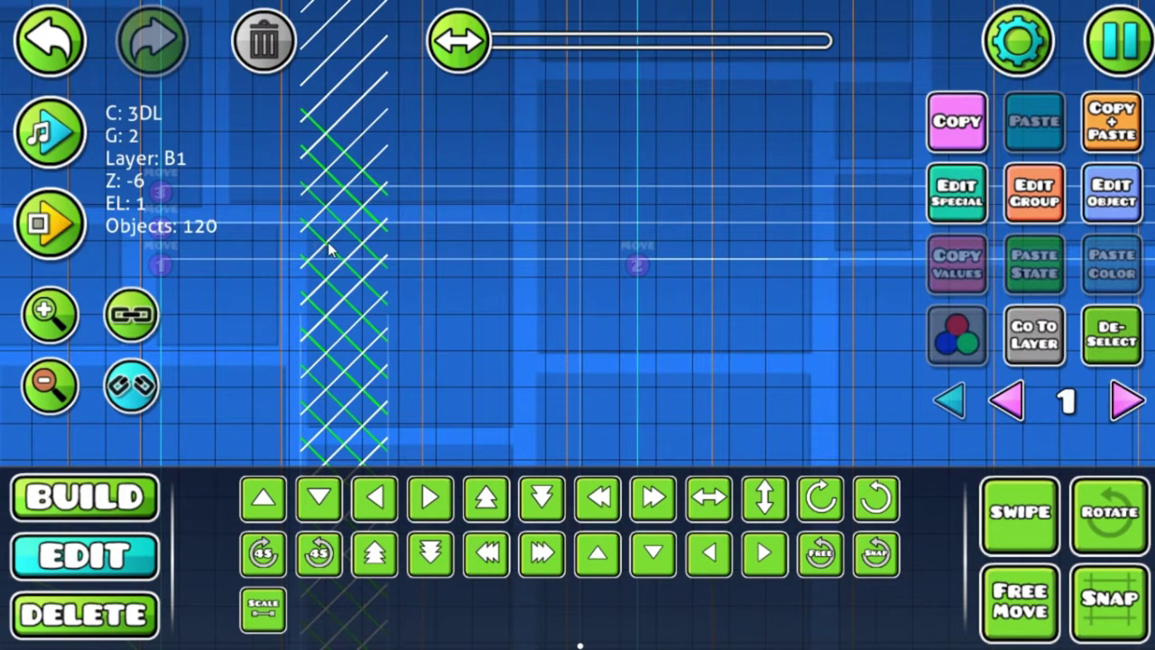
pyautogui.click(1034, 191)
pyautogui.click(580, 593)
pyautogui.click(1005, 403)
pyautogui.click(1097, 357)
# Set the group 2 Move trigger past the pillar to Move Y 999 with a Move Time of 50.
pyautogui.click(637, 266)
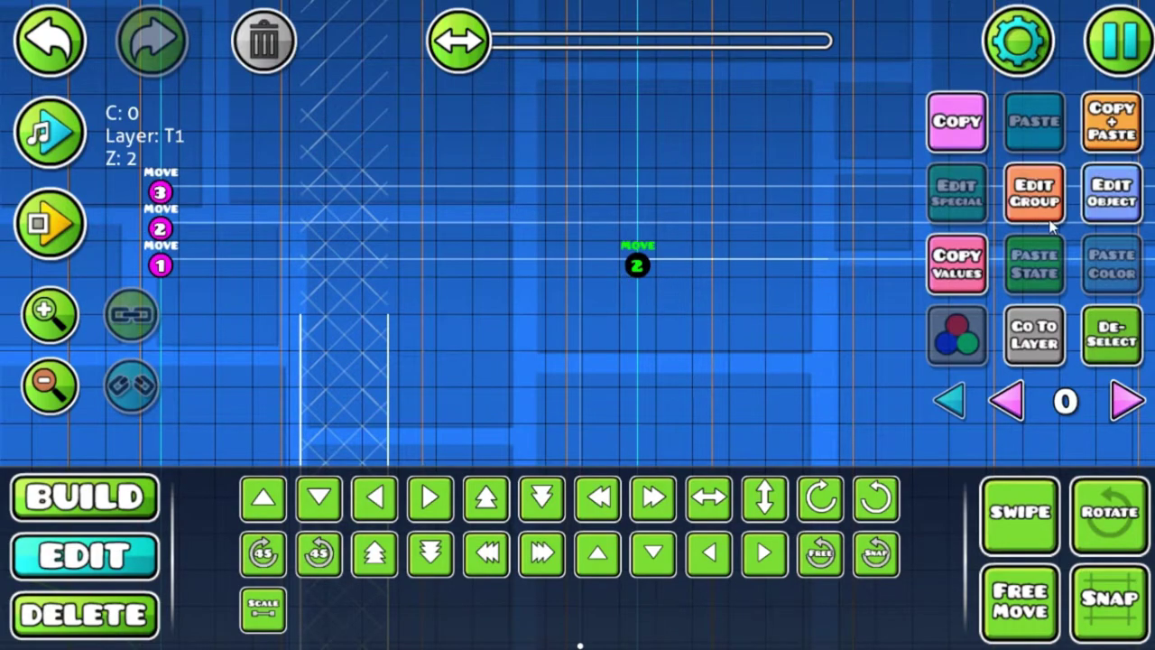
pyautogui.click(1112, 193)
pyautogui.click(914, 130)
pyautogui.write('999')
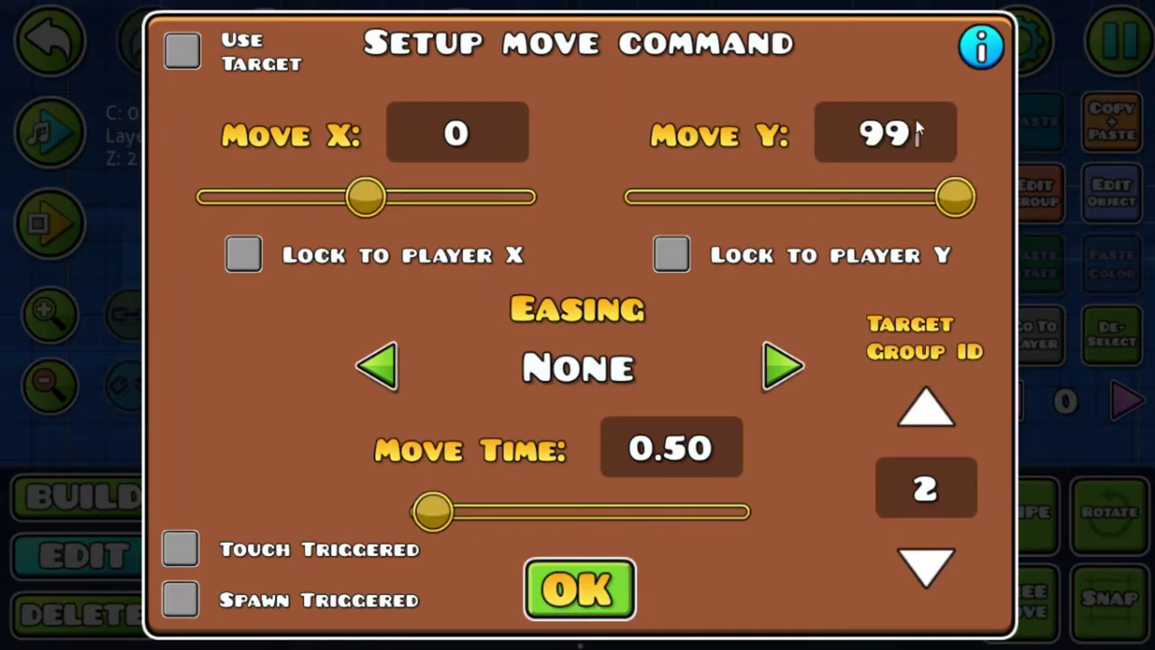
pyautogui.click(690, 429)
pyautogui.press('BackSpace')
pyautogui.press('BackSpace')
pyautogui.press('BackSpace')
pyautogui.press('BackSpace')
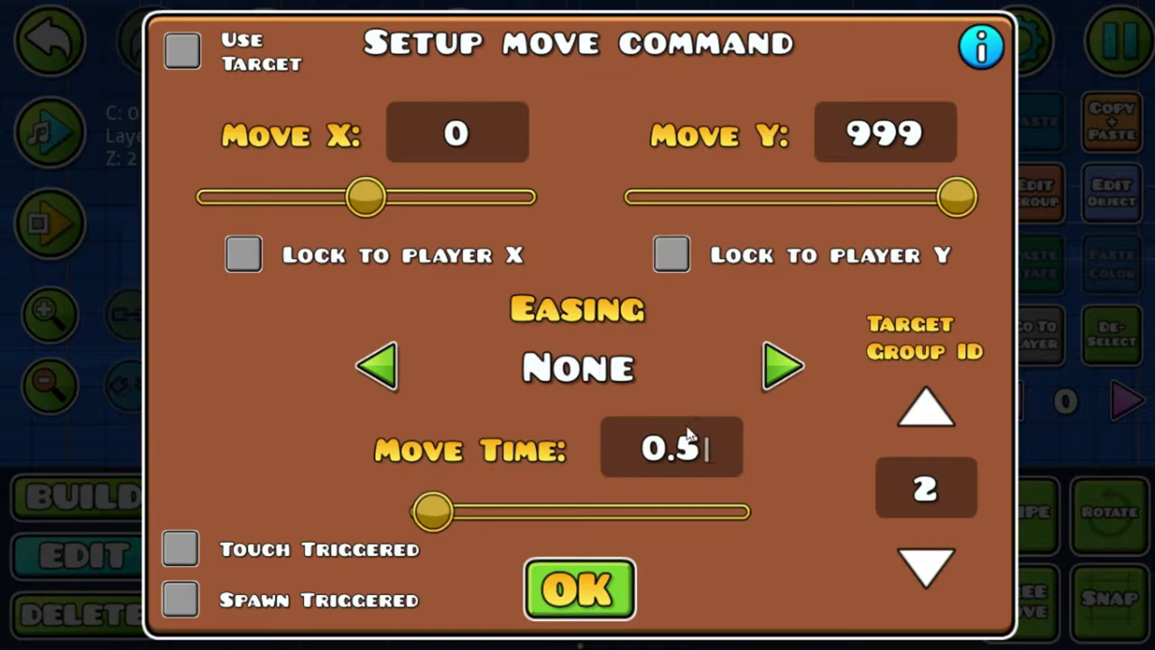
pyautogui.write('50')
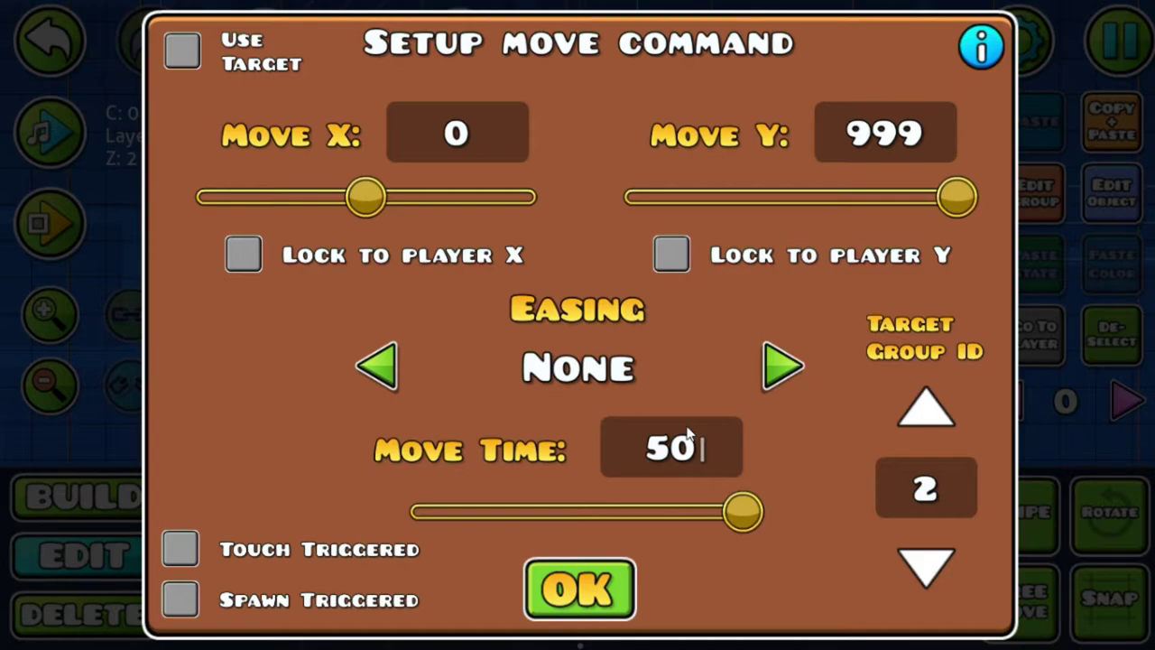
pyautogui.click(594, 613)
# Duplicate that Move trigger one block higher and set the copy's target group ID to 3.
pyautogui.moveTo(772, 198); pyautogui.dragTo(739, 234)
pyautogui.click(1129, 145)
pyautogui.press('w')
pyautogui.click(1115, 212)
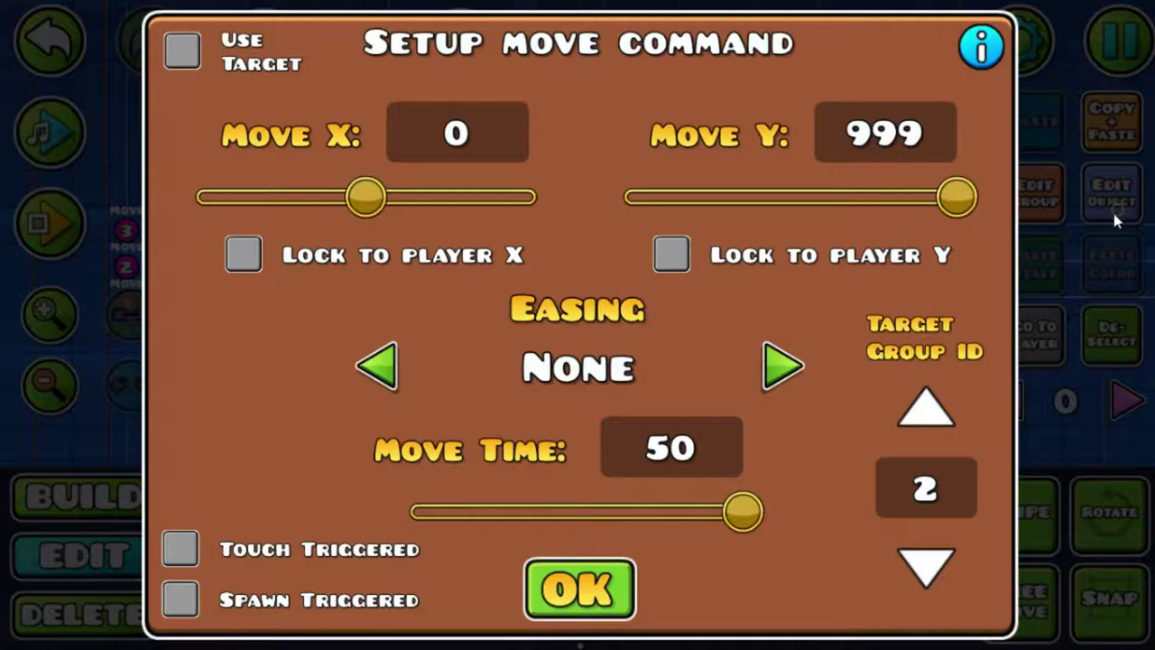
pyautogui.click(927, 410)
pyautogui.click(579, 588)
# Check the group ID assigned to the upward-sloping diagonals on editor layer 1.
pyautogui.click(1112, 403)
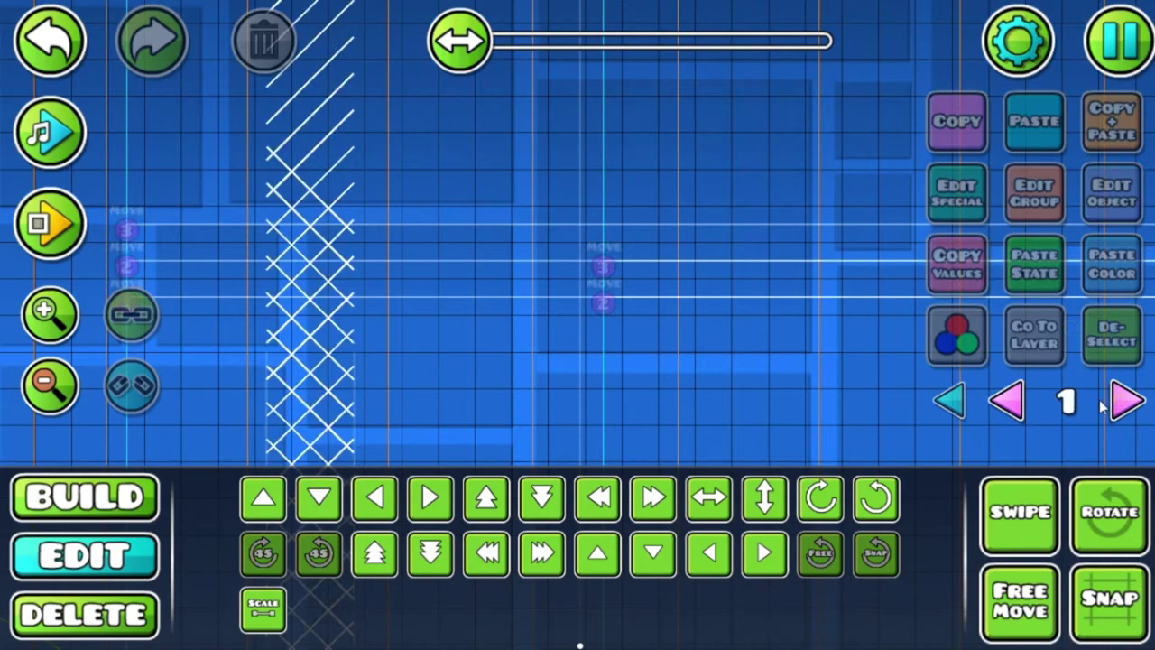
pyautogui.click(328, 158)
pyautogui.click(1026, 206)
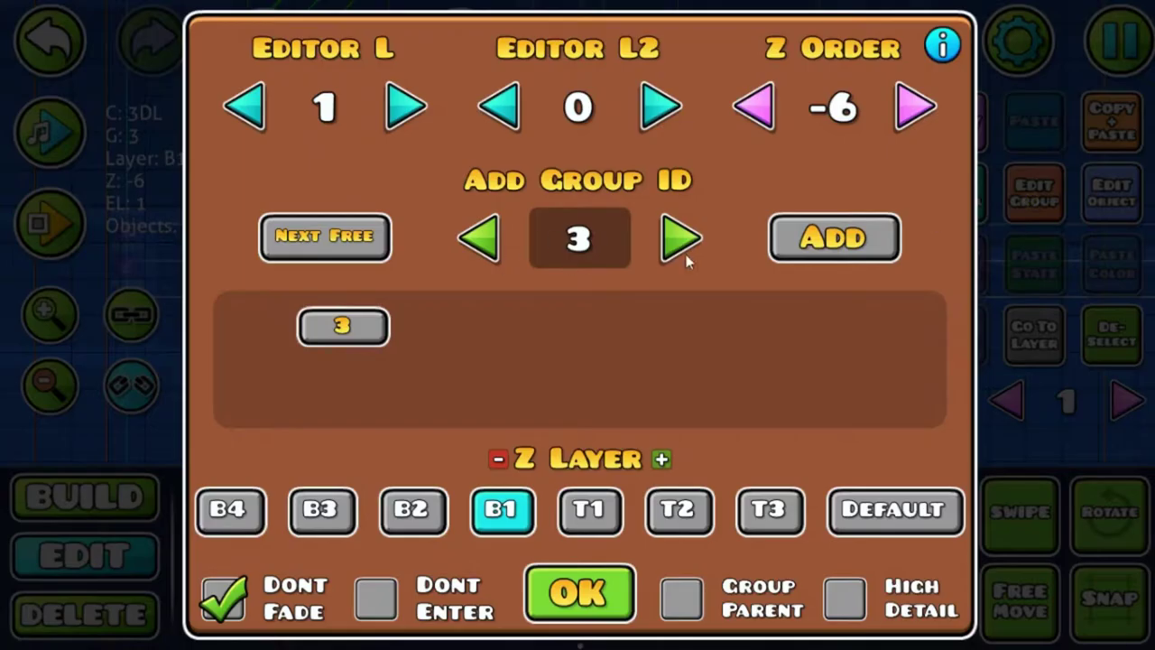
pyautogui.click(591, 609)
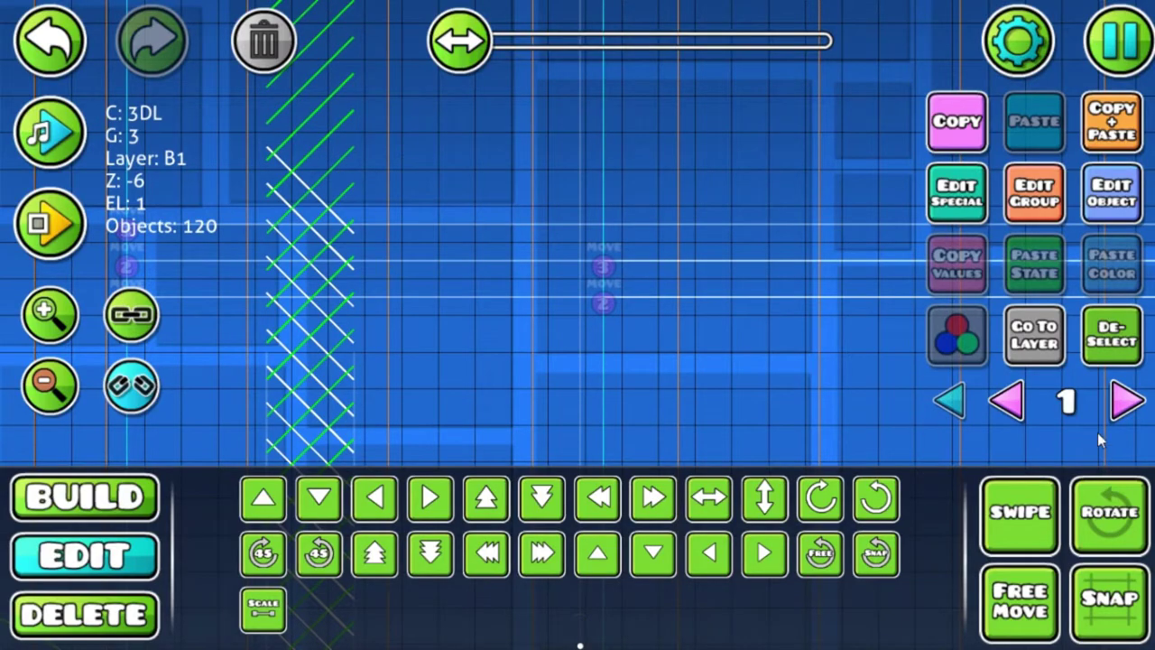
# Back on editor layer 0, set Move Y to -999 on the group 3 Move trigger past the pillar.
pyautogui.click(1006, 399)
pyautogui.click(599, 258)
pyautogui.click(1088, 206)
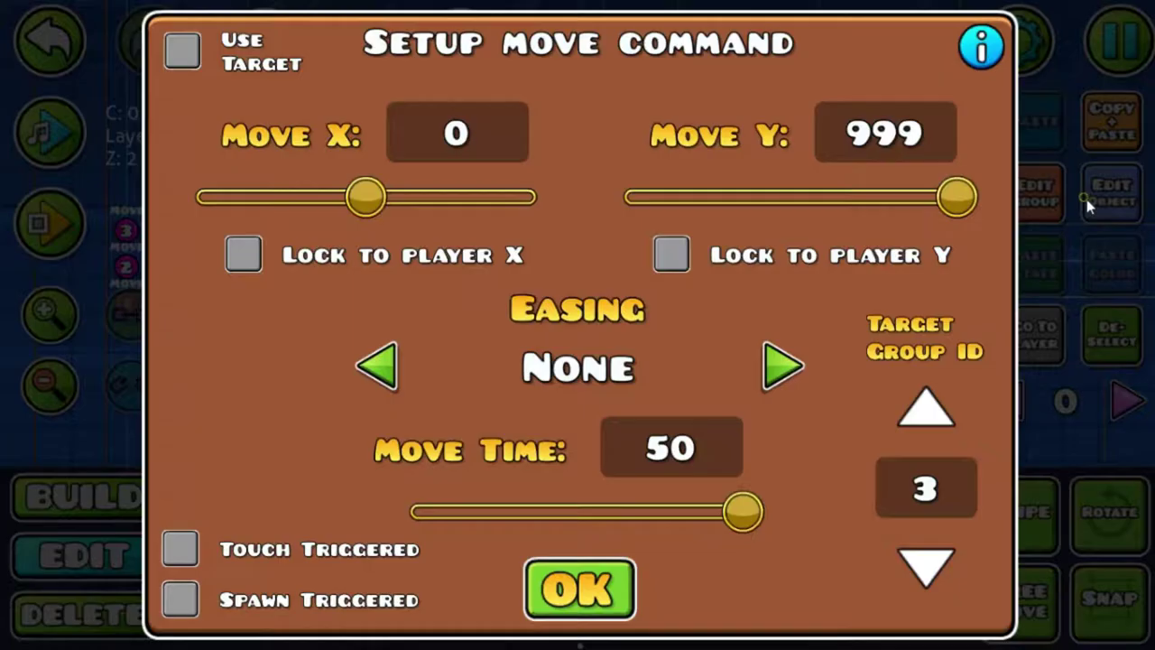
pyautogui.press('BackSpace')
pyautogui.press('BackSpace')
pyautogui.press('BackSpace')
pyautogui.write('-')
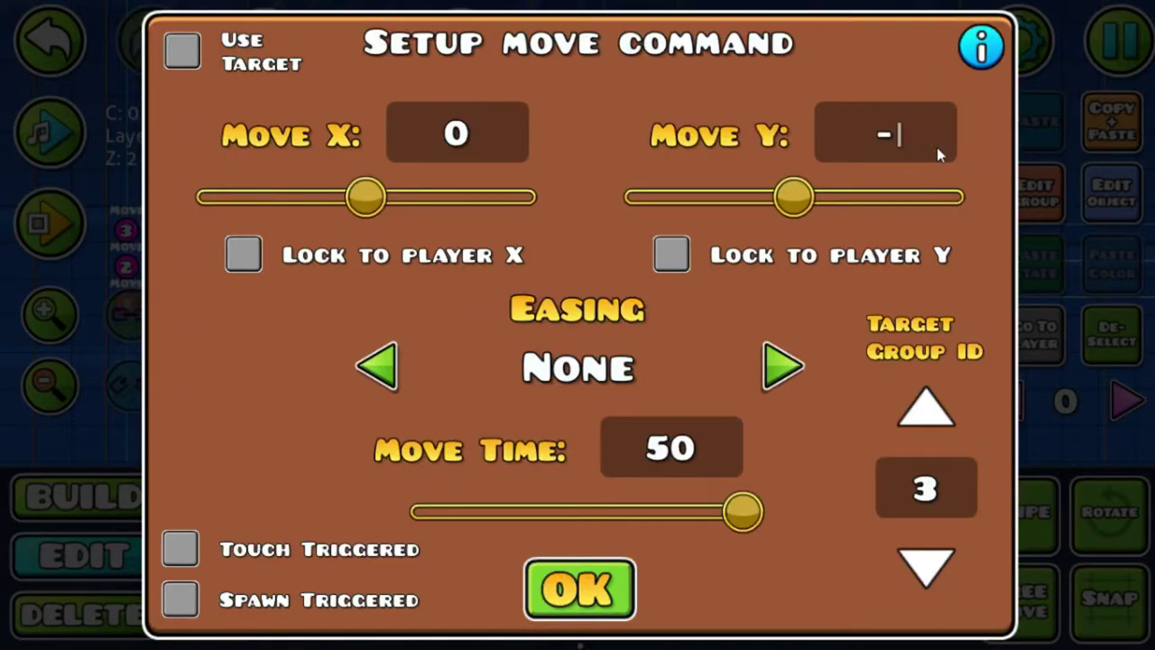
pyautogui.write('999')
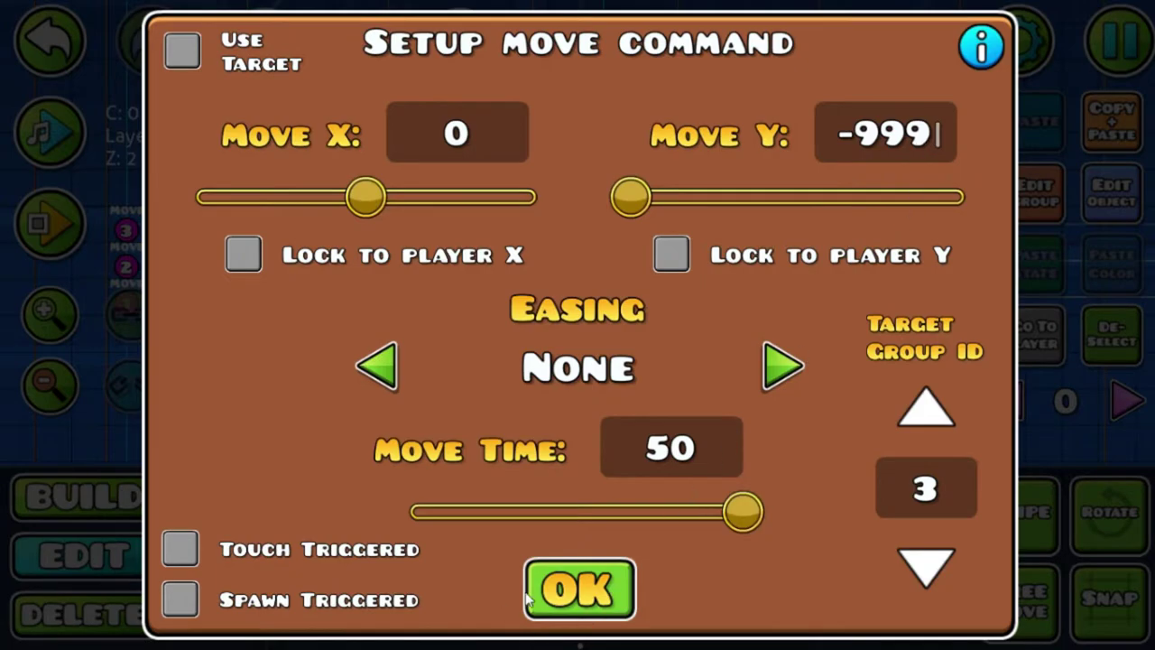
pyautogui.click(582, 612)
# Playtest the level to watch the pillar's diagonals move, then pause the run.
pyautogui.moveTo(595, 397); pyautogui.dragTo(602, 224)
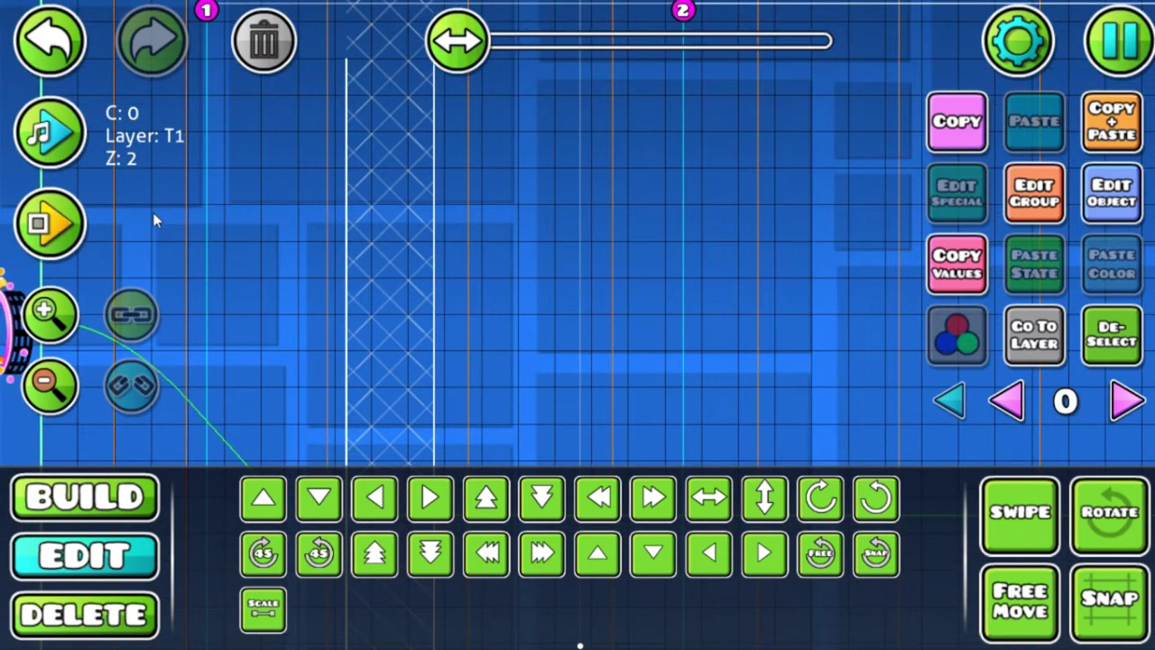
pyautogui.click(51, 224)
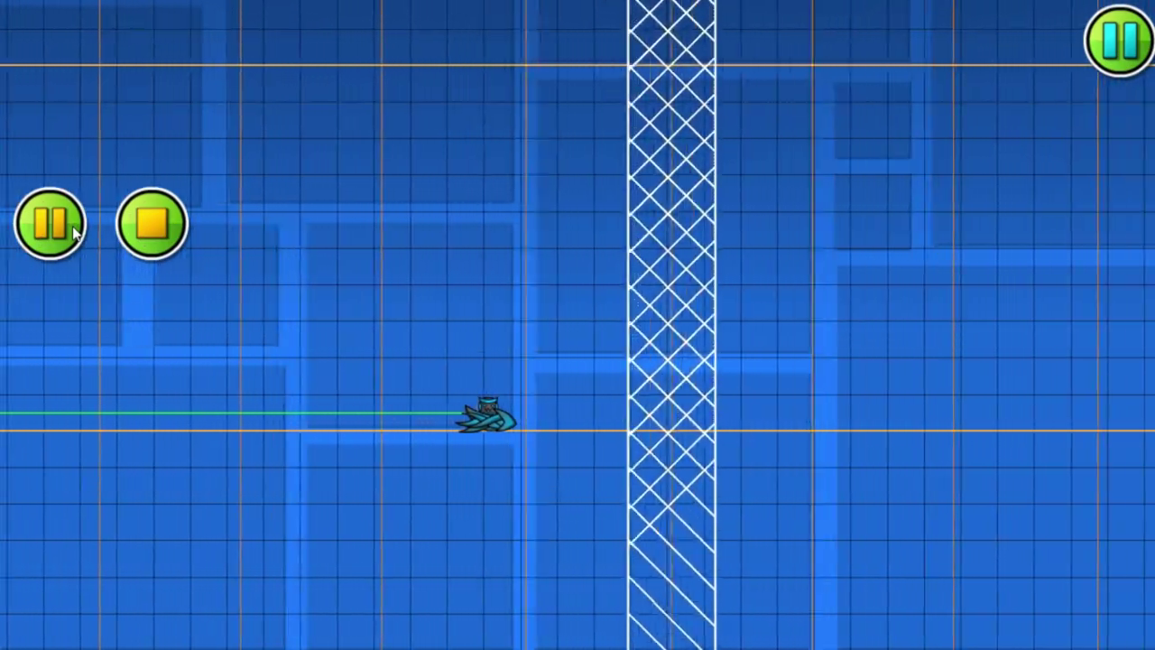
pyautogui.click(74, 231)
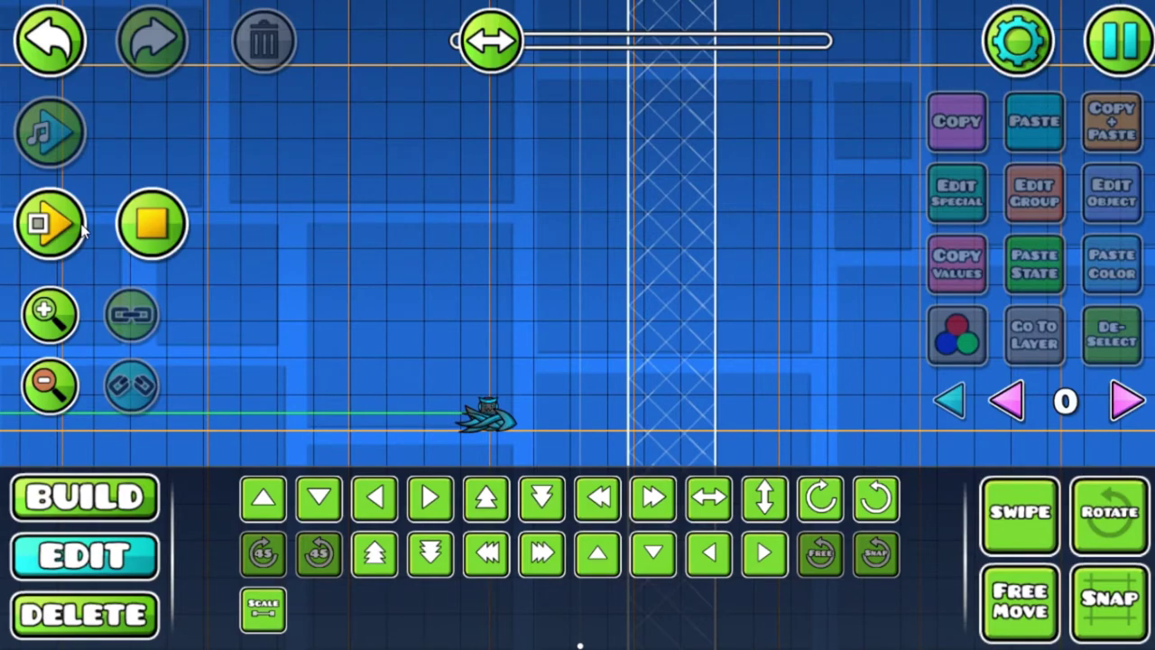
# Duplicate the group 2 and 3 Move trigger pair past the pillar and shift the copies about 20 blocks further along the level.
pyautogui.click(43, 403)
pyautogui.click(43, 404)
pyautogui.moveTo(99, 447); pyautogui.dragTo(908, 624)
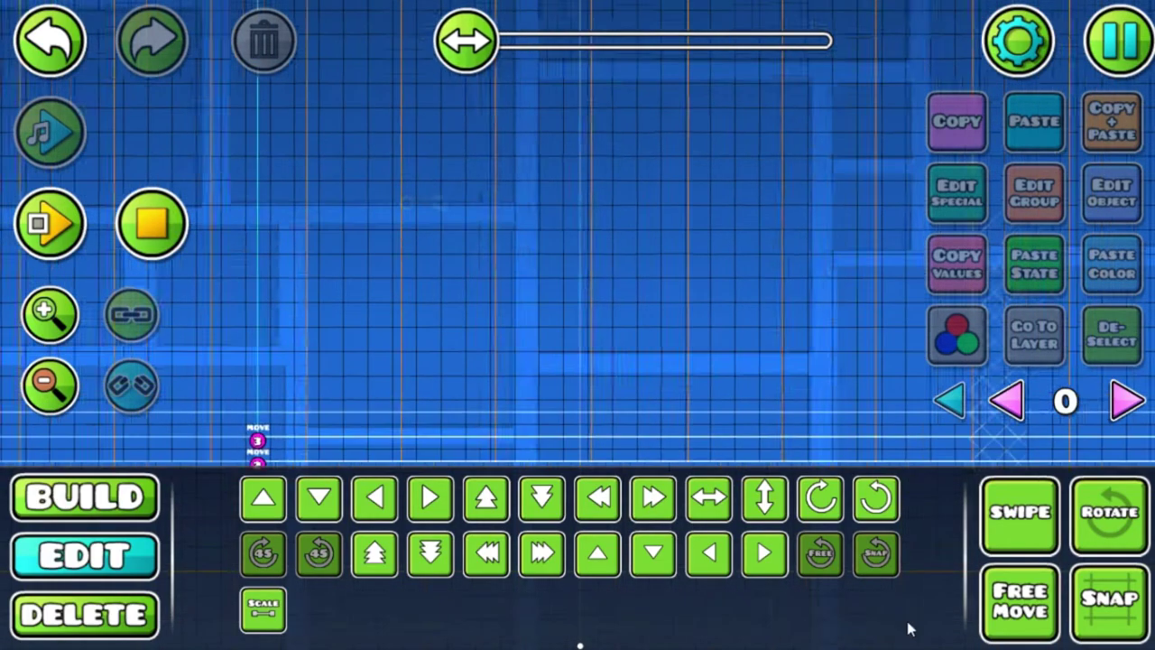
pyautogui.moveTo(369, 381); pyautogui.dragTo(633, 223)
pyautogui.click(35, 318)
pyautogui.moveTo(871, 236); pyautogui.dragTo(799, 223)
pyautogui.click(1060, 485)
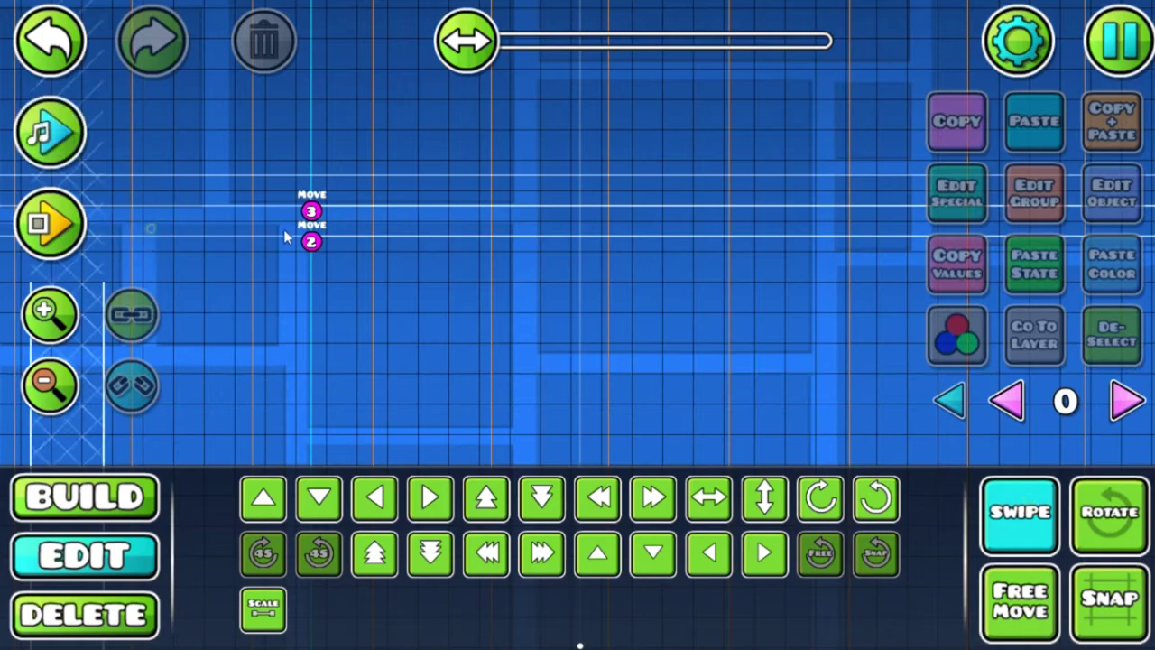
pyautogui.moveTo(300, 172); pyautogui.dragTo(442, 356)
pyautogui.click(990, 524)
pyautogui.moveTo(893, 352); pyautogui.dragTo(786, 346)
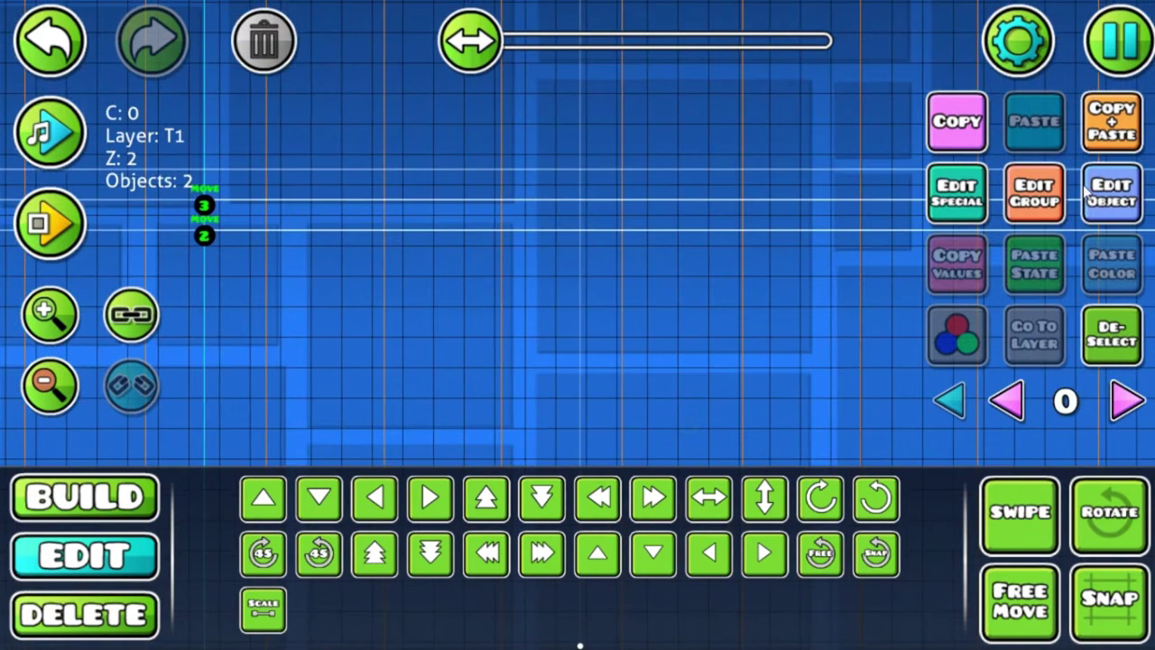
pyautogui.click(1130, 124)
pyautogui.moveTo(812, 199); pyautogui.dragTo(605, 220)
pyautogui.click(532, 565)
pyautogui.click(531, 565)
pyautogui.moveTo(708, 404); pyautogui.dragTo(948, 443)
pyautogui.click(1115, 347)
# Set Move Y to 70 on both Move triggers of the pair nearer the pillar.
pyautogui.click(1043, 495)
pyautogui.moveTo(232, 325); pyautogui.dragTo(235, 255)
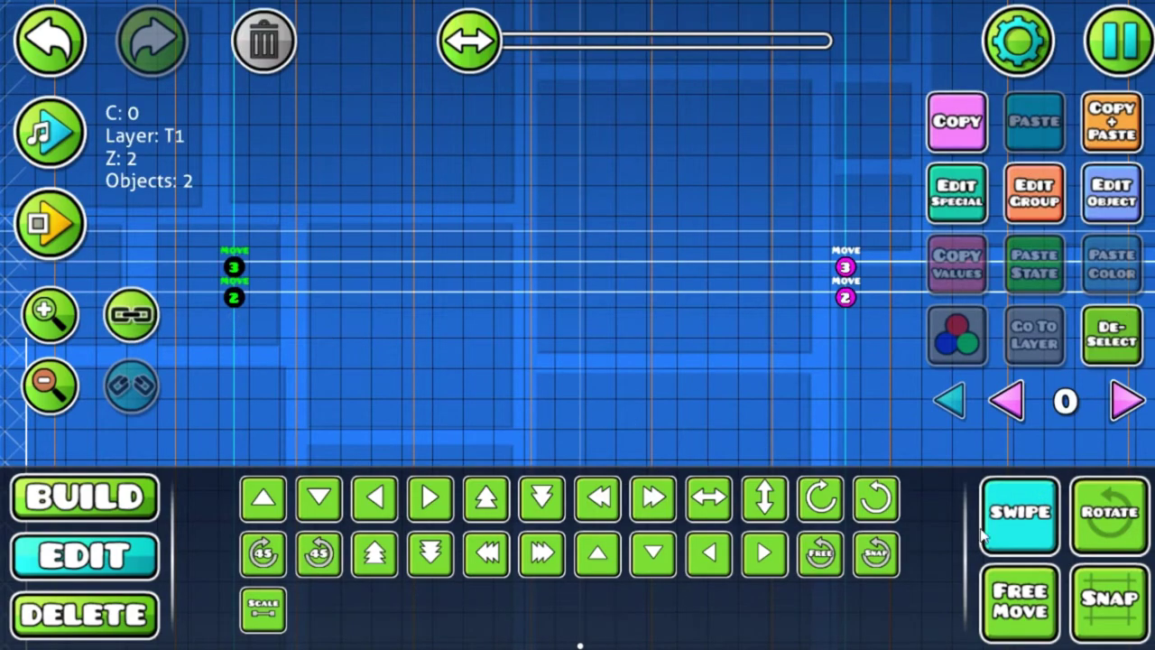
pyautogui.click(1111, 191)
pyautogui.click(882, 141)
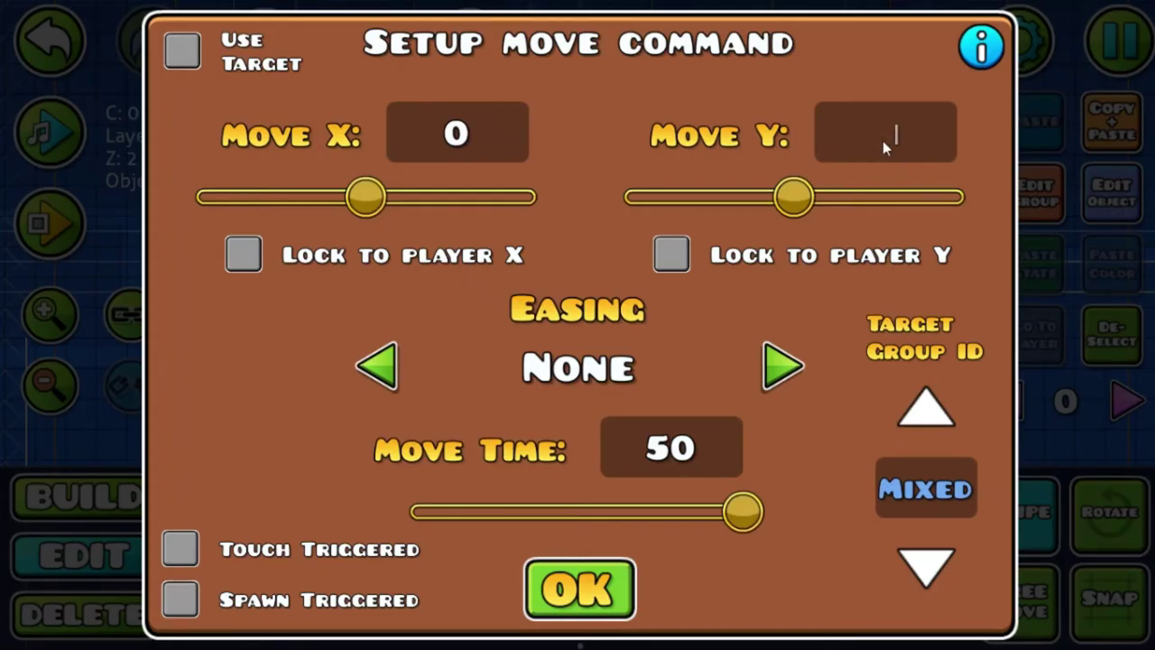
pyautogui.write('70')
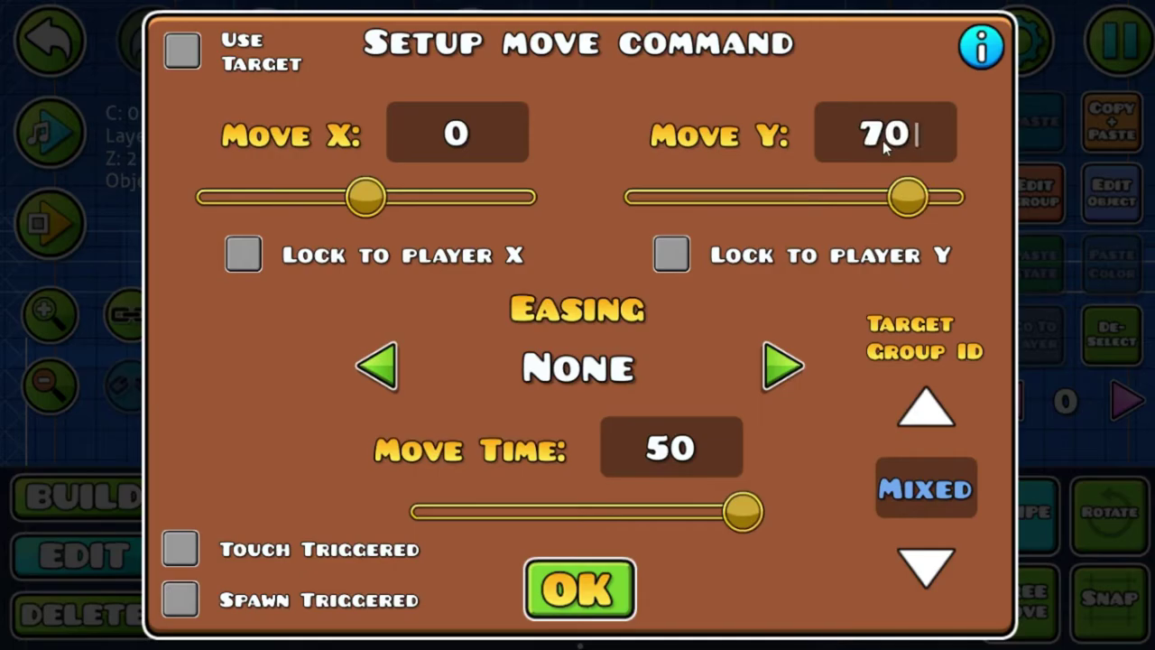
pyautogui.click(576, 587)
pyautogui.click(1048, 525)
pyautogui.click(1128, 355)
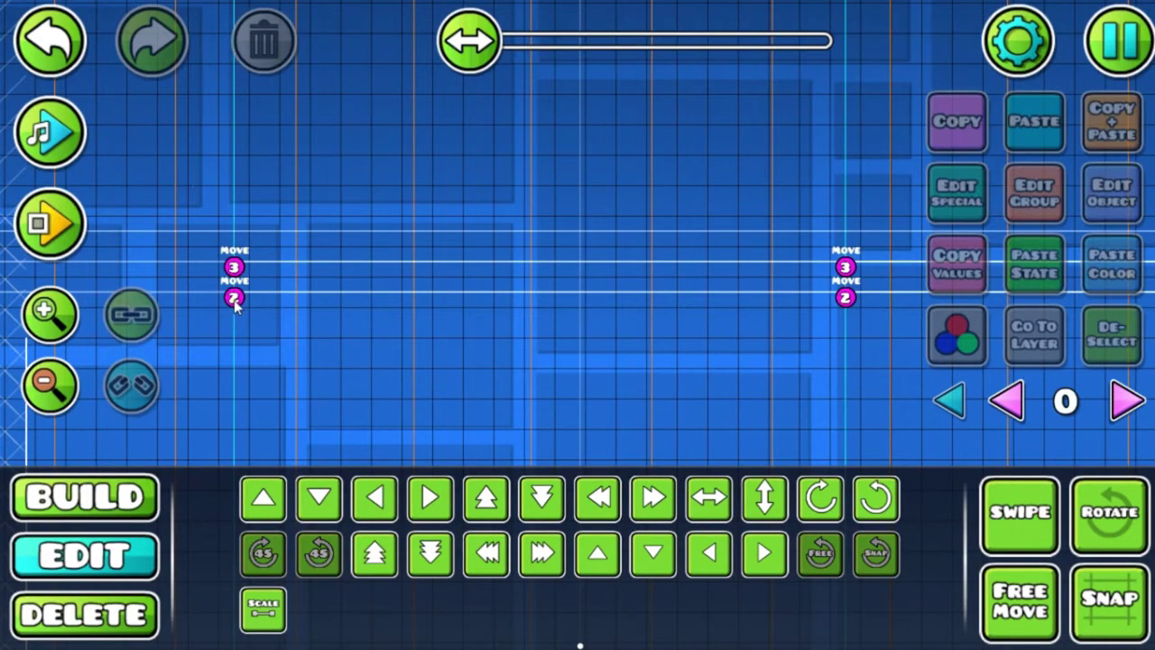
pyautogui.click(234, 302)
pyautogui.click(1110, 204)
pyautogui.click(582, 603)
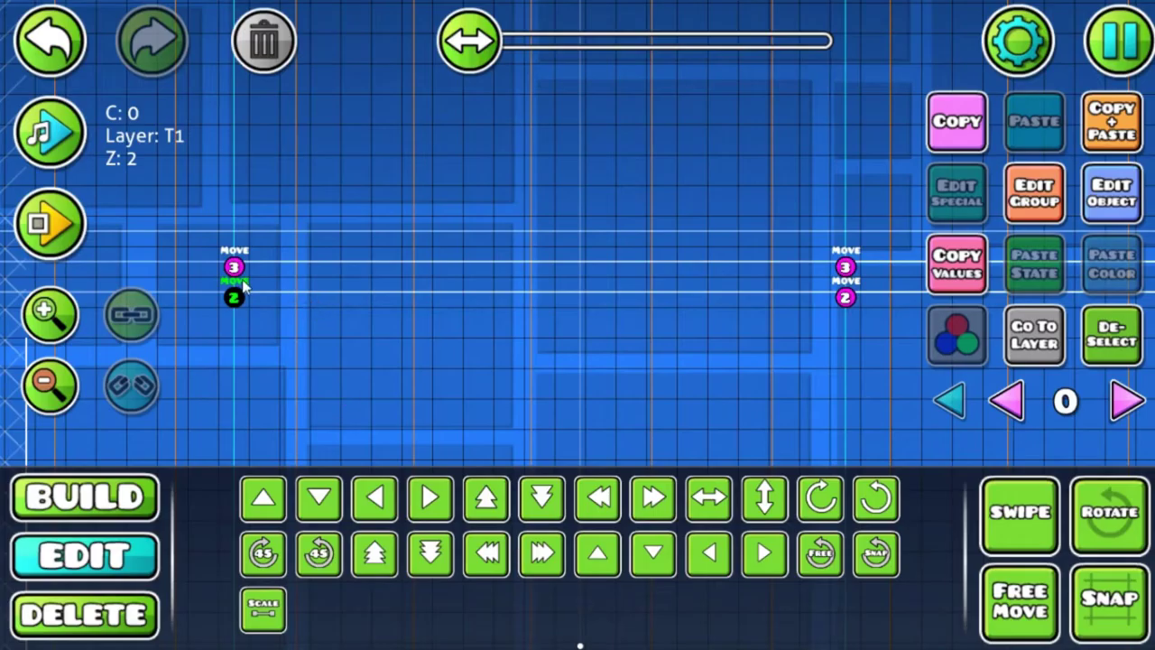
# Set the nearer pair's group 3 Move trigger to Move Y -70 with a Move Time of 4.
pyautogui.click(234, 267)
pyautogui.click(1096, 190)
pyautogui.click(916, 133)
pyautogui.press('BackSpace')
pyautogui.press('BackSpace')
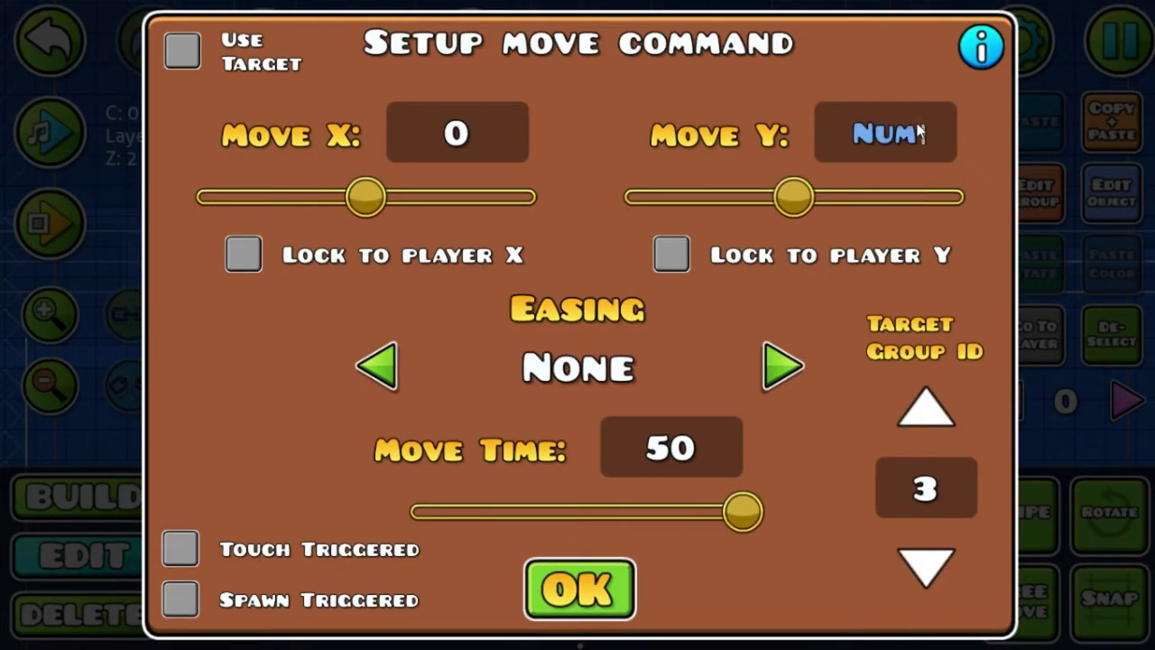
pyautogui.write('-70')
pyautogui.click(686, 450)
pyautogui.press('BackSpace')
pyautogui.press('BackSpace')
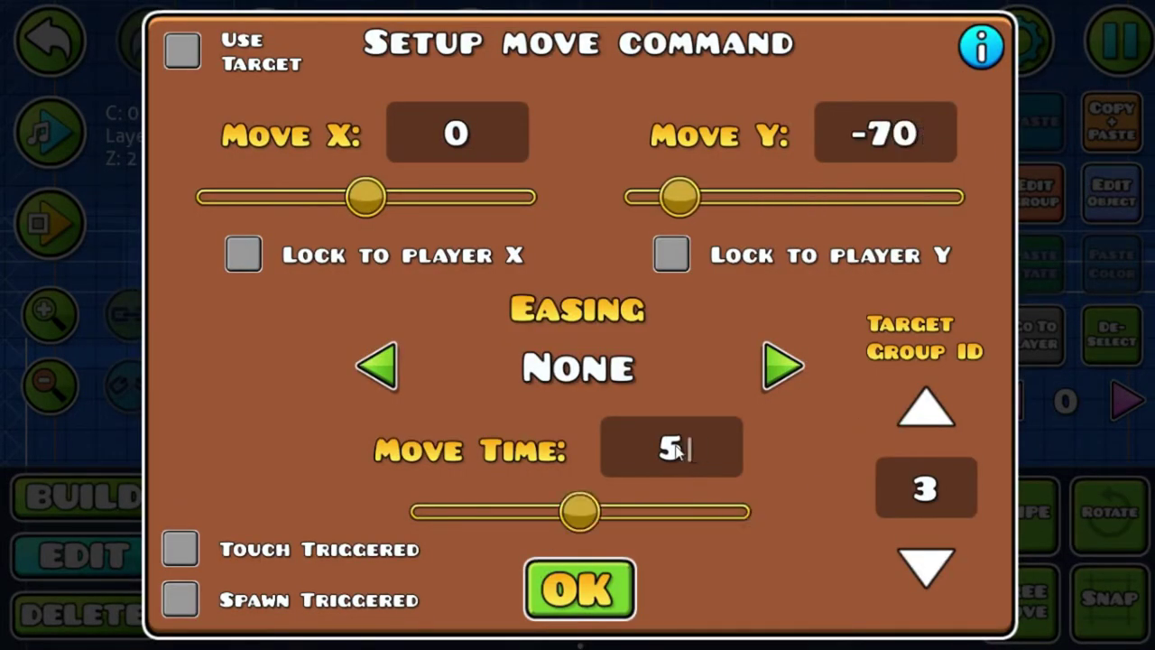
pyautogui.write('4')
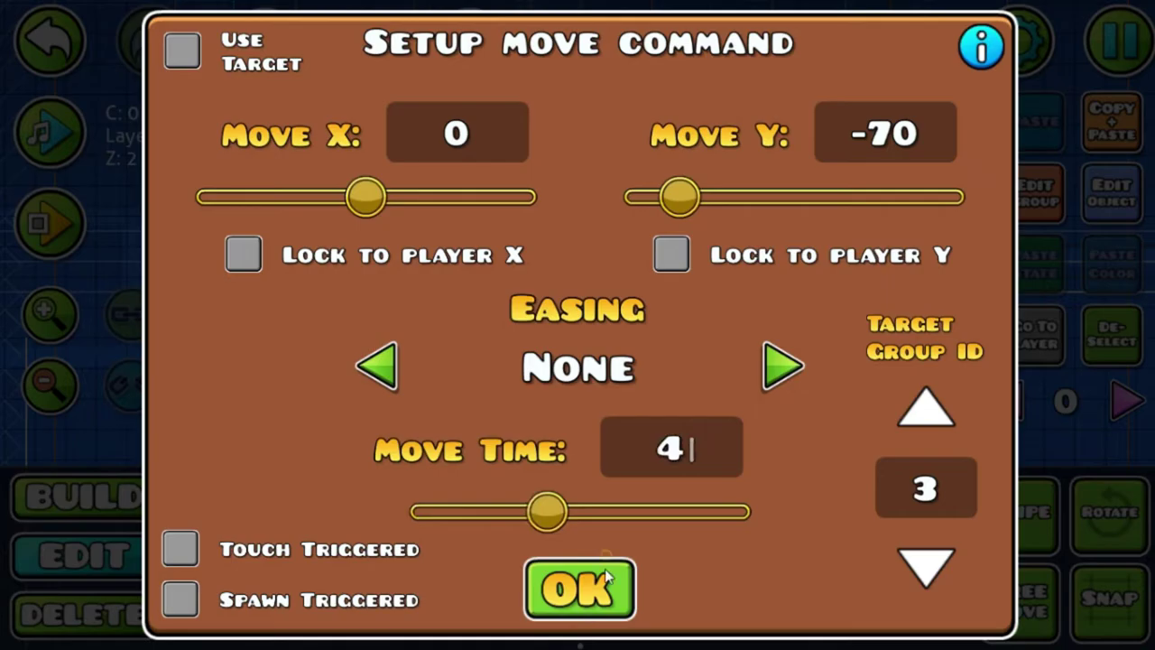
pyautogui.click(579, 588)
# Move the farther group 2 and 3 Move trigger pair about 22 blocks further along the level and 3 blocks up.
pyautogui.moveTo(405, 267); pyautogui.dragTo(54, 356)
pyautogui.click(1106, 329)
pyautogui.click(1011, 512)
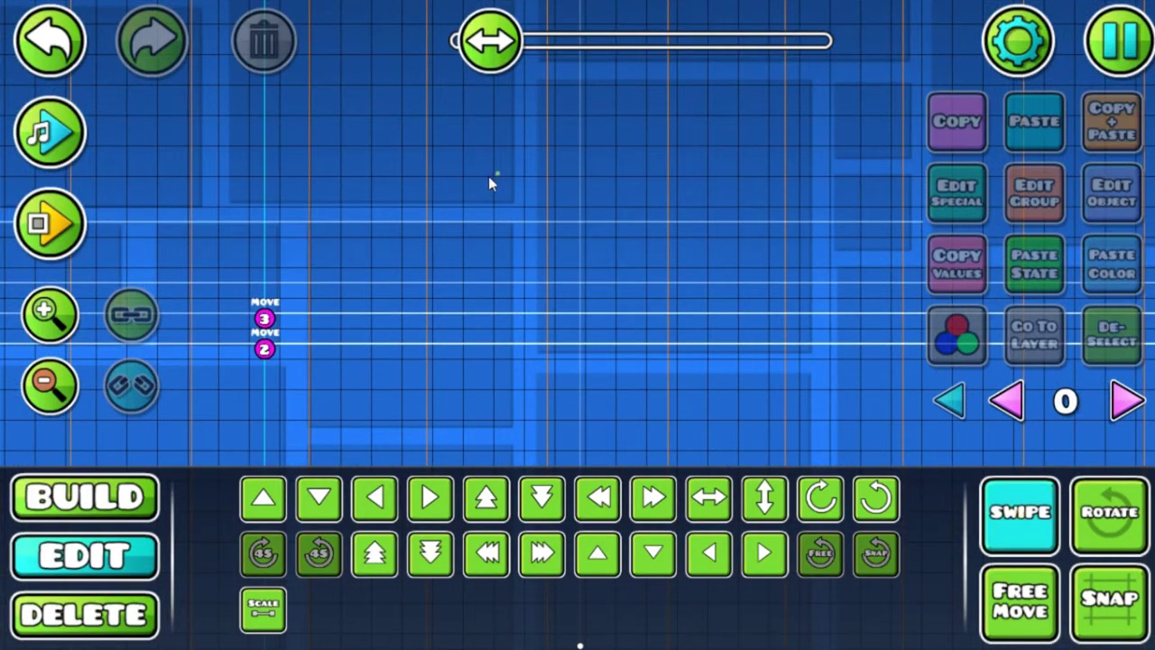
pyautogui.moveTo(490, 174); pyautogui.dragTo(225, 395)
pyautogui.click(993, 517)
pyautogui.press('w')
pyautogui.press('d')
pyautogui.moveTo(643, 446); pyautogui.dragTo(330, 467)
pyautogui.press('d')
pyautogui.press('d')
pyautogui.press('d')
pyautogui.press('d')
pyautogui.press('w')
pyautogui.press('w')
pyautogui.press('w')
pyautogui.press('d')
pyautogui.press('d')
pyautogui.press('d')
pyautogui.press('d')
pyautogui.press('d')
pyautogui.press('d')
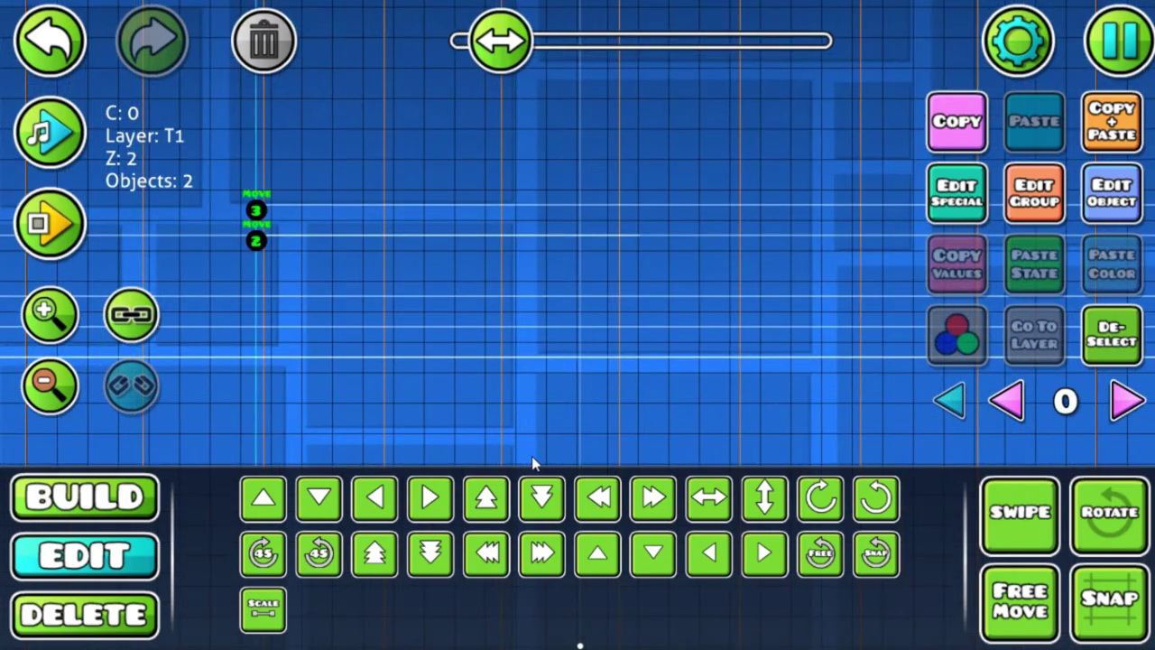
pyautogui.press('s')
pyautogui.press('d')
pyautogui.press('d')
pyautogui.press('d')
pyautogui.press('d')
pyautogui.press('d')
pyautogui.press('d')
pyautogui.press('d')
pyautogui.press('d')
pyautogui.press('d')
pyautogui.press('d')
pyautogui.press('d')
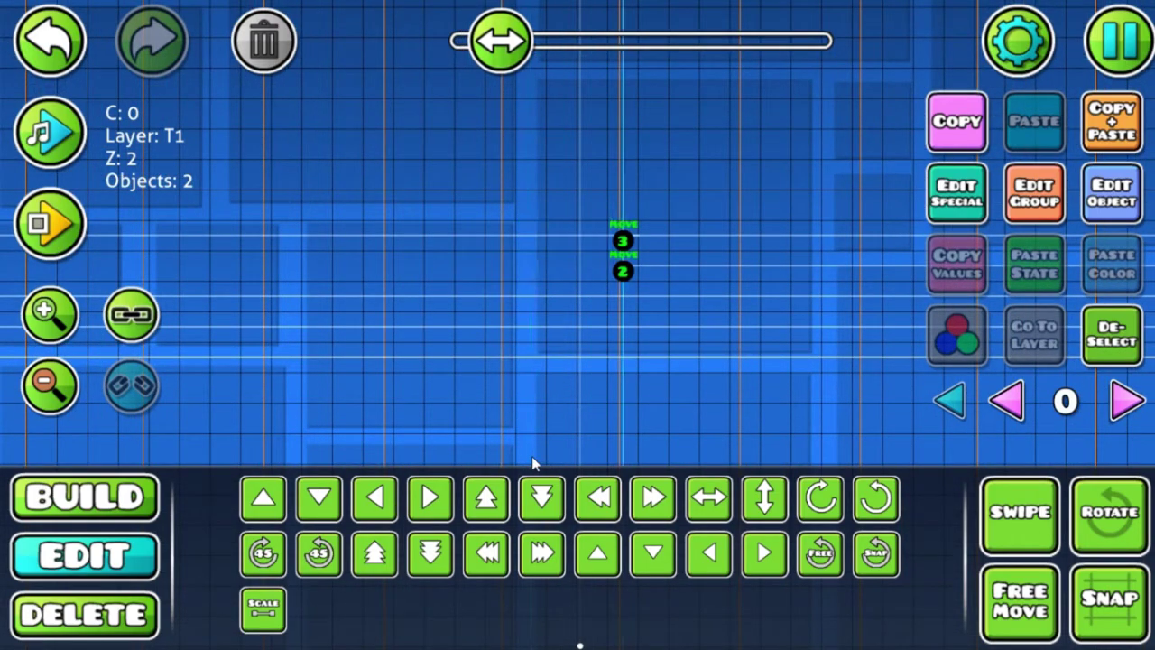
# Set Move Y to -70 on the farther pair's group 2 Move trigger.
pyautogui.click(1112, 193)
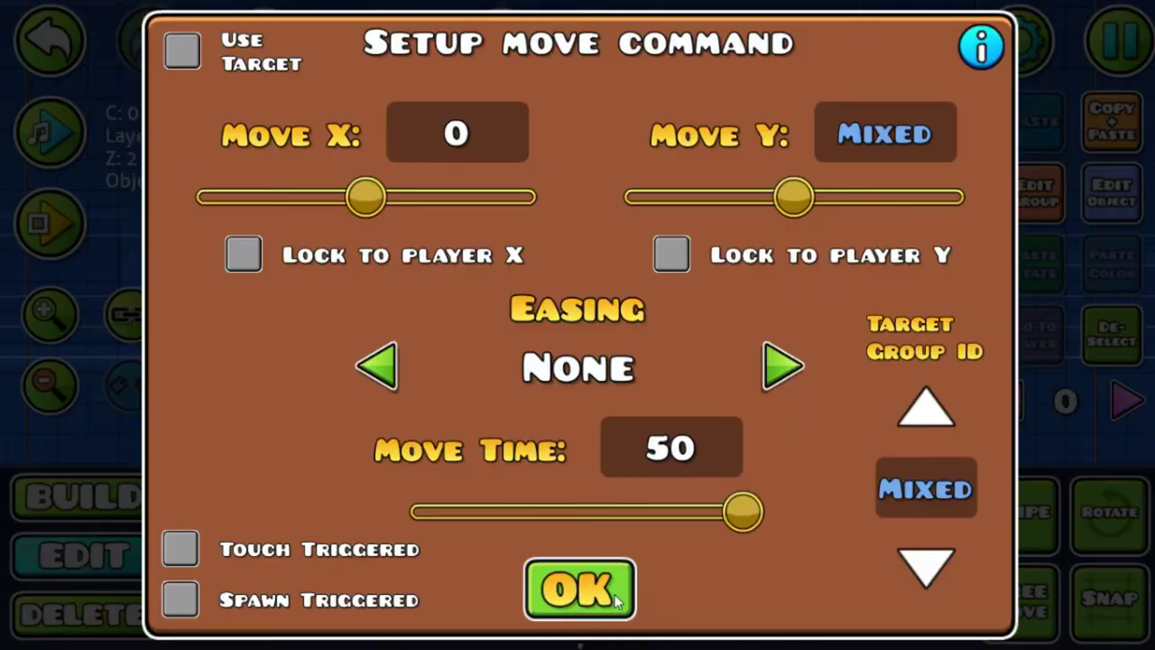
pyautogui.click(579, 588)
pyautogui.click(684, 240)
pyautogui.click(654, 270)
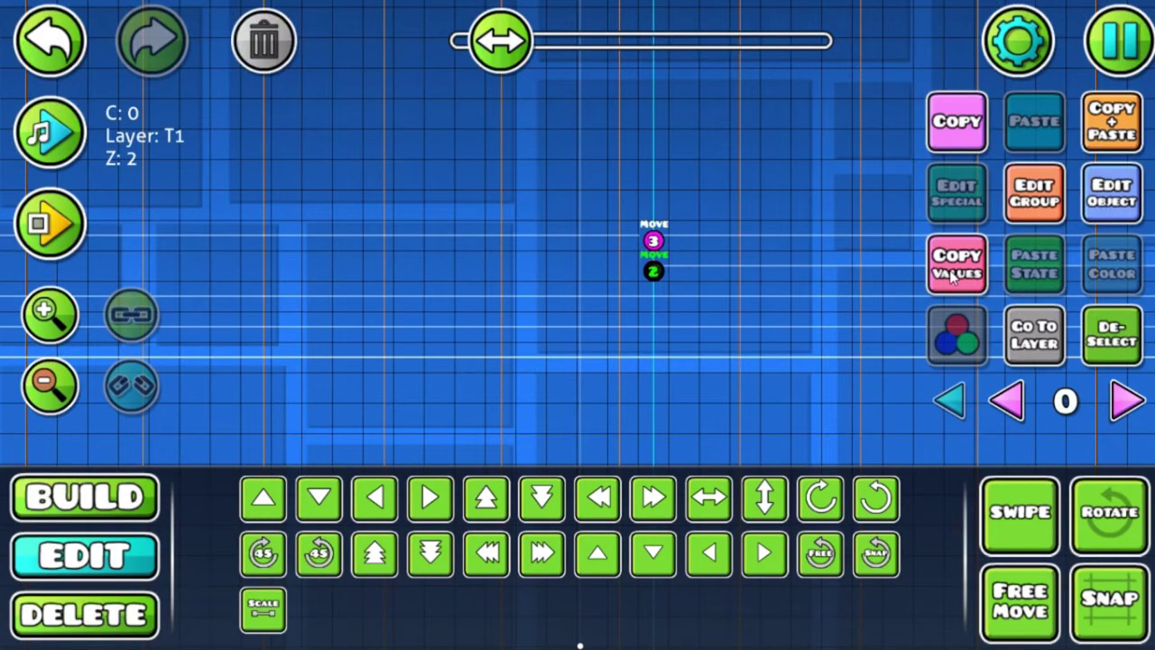
pyautogui.click(1113, 208)
pyautogui.click(890, 154)
pyautogui.press('BackSpace')
pyautogui.press('BackSpace')
pyautogui.press('BackSpace')
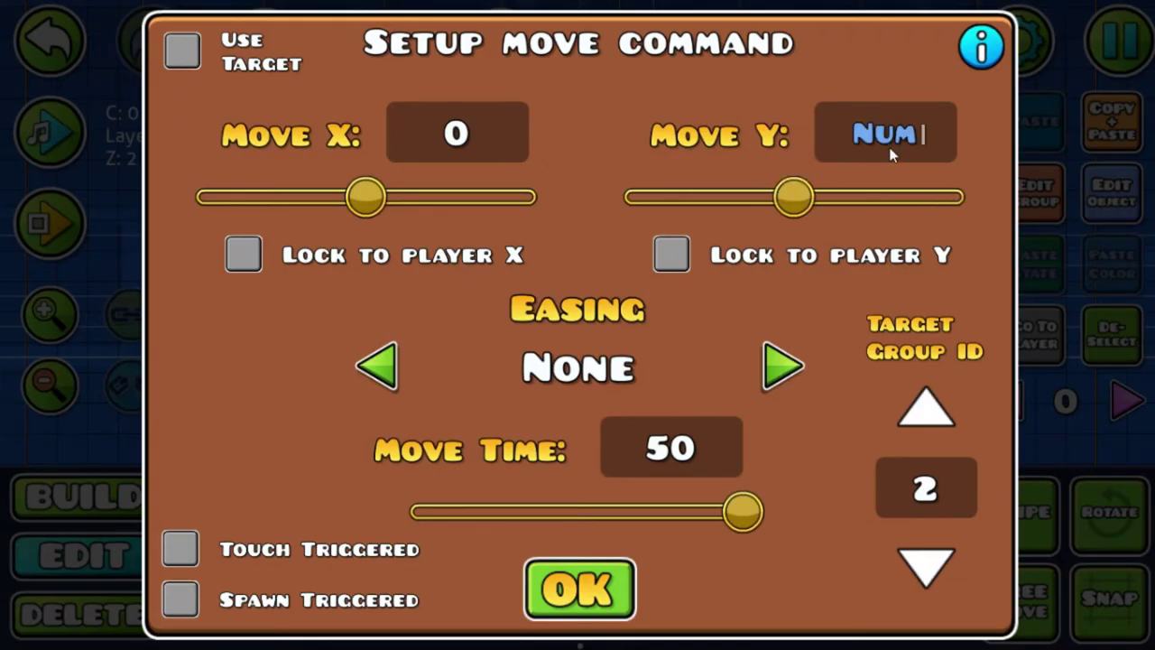
pyautogui.write('-70')
pyautogui.click(588, 614)
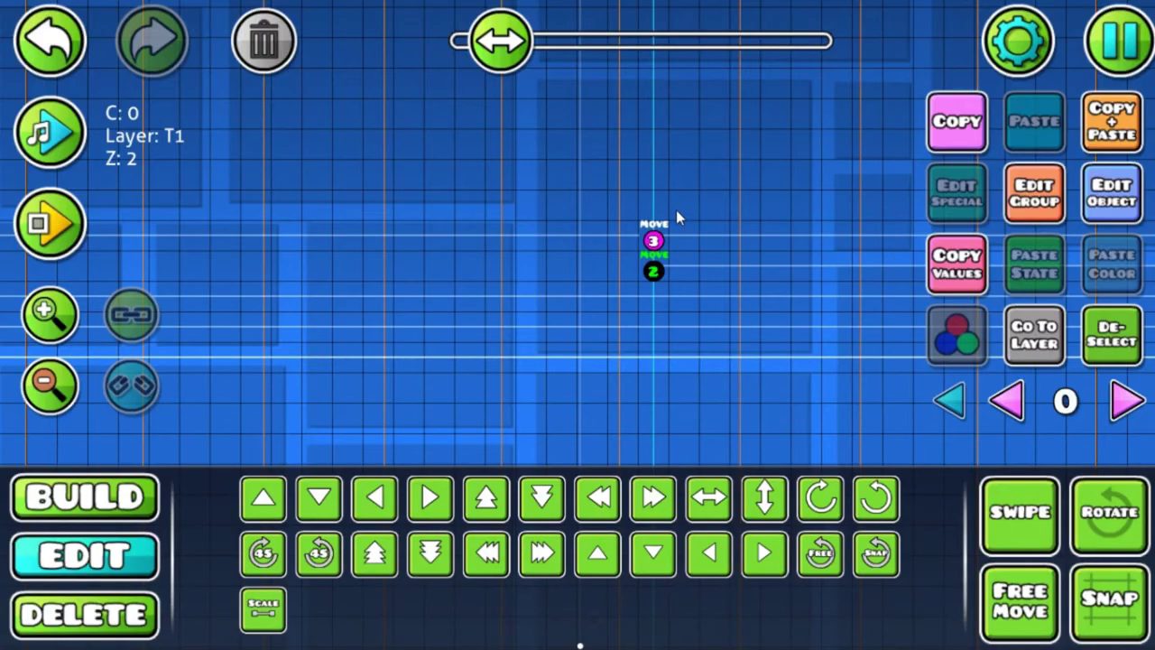
# Set Move Y to 70 on the farther pair's group 3 Move trigger.
pyautogui.click(656, 240)
pyautogui.click(1092, 190)
pyautogui.click(896, 132)
pyautogui.press('BackSpace')
pyautogui.press('BackSpace')
pyautogui.press('BackSpace')
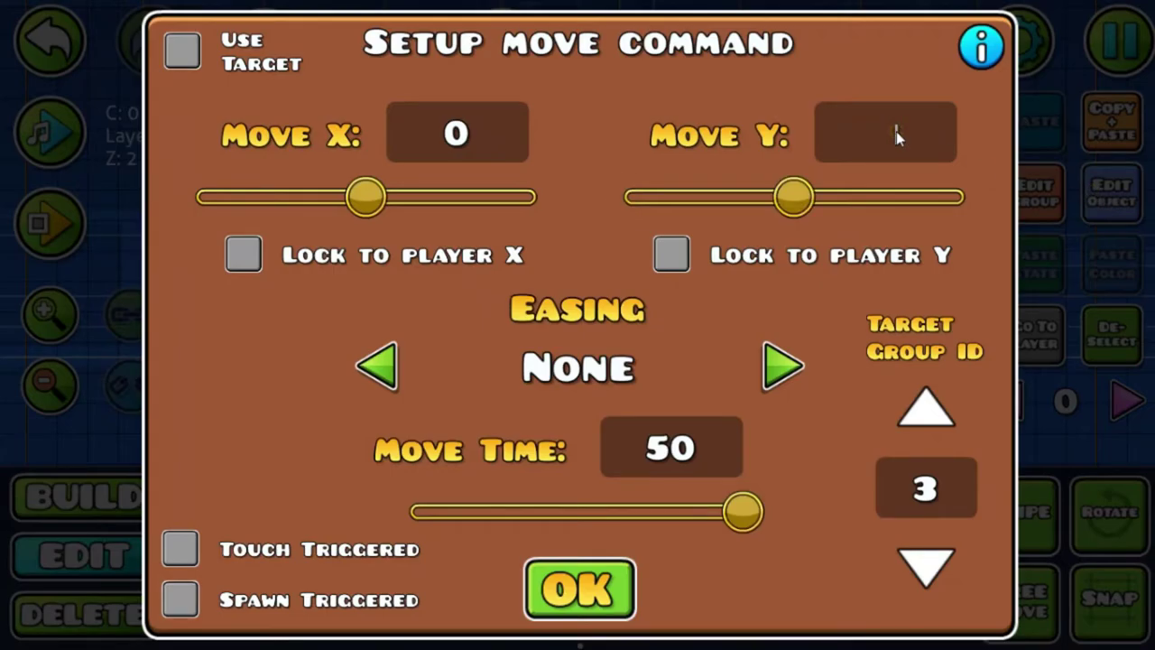
pyautogui.write('70')
pyautogui.click(591, 582)
# Place a single basic block far along the level, well beyond the farther Move trigger pair.
pyautogui.moveTo(768, 383); pyautogui.dragTo(187, 334)
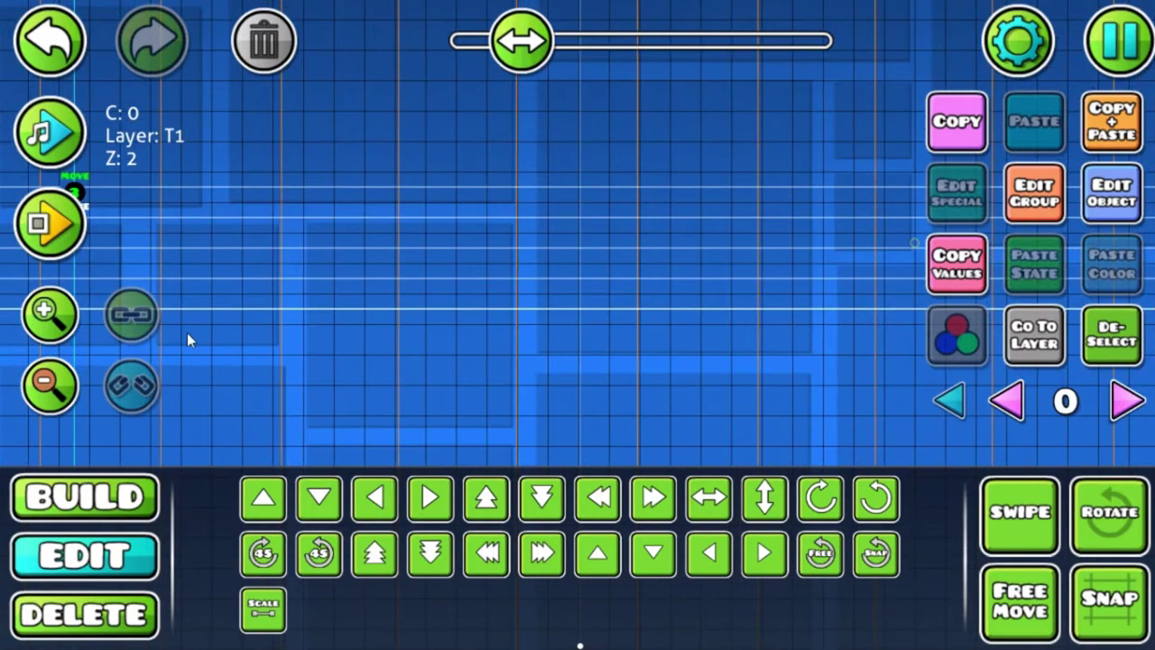
pyautogui.moveTo(849, 271); pyautogui.dragTo(191, 266)
pyautogui.moveTo(866, 298); pyautogui.dragTo(386, 273)
pyautogui.click(54, 502)
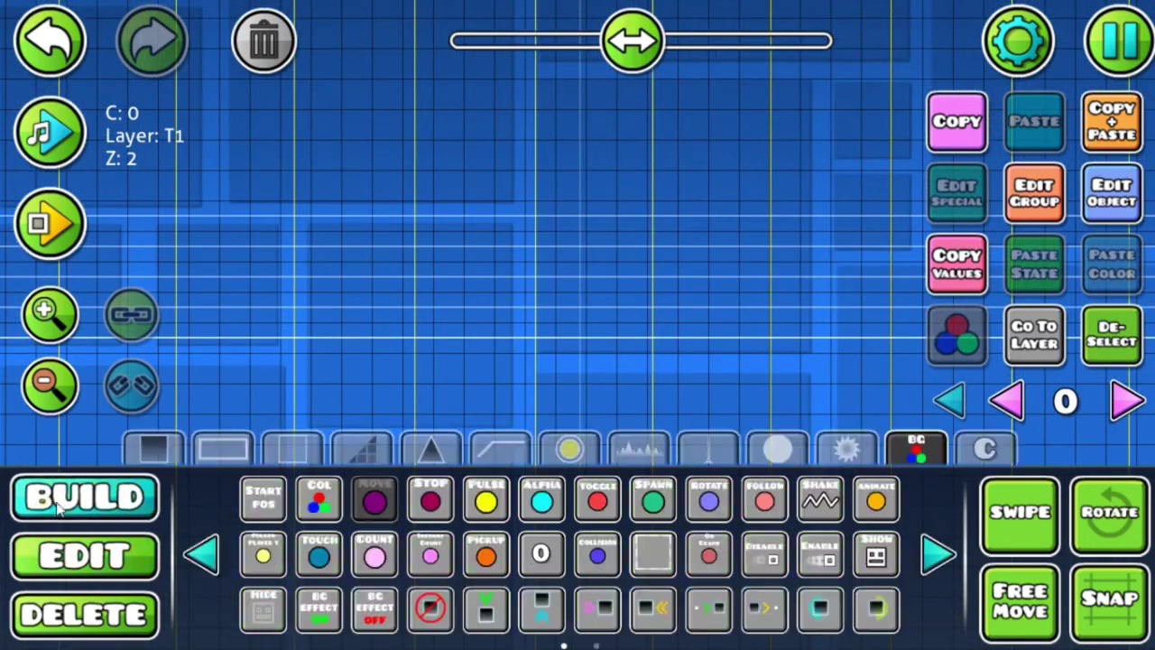
pyautogui.click(265, 502)
pyautogui.click(787, 205)
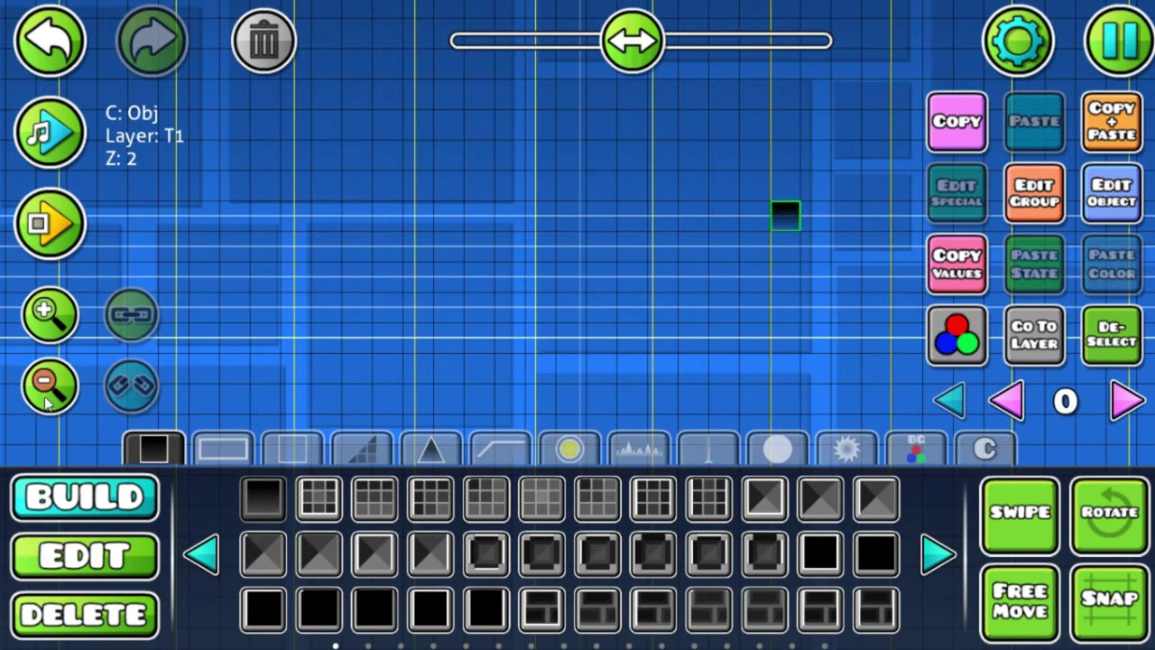
# Set the Move Time to 4 on both the group 2 and group 3 Move triggers of the farther pair and deselect them.
pyautogui.click(47, 395)
pyautogui.click(47, 395)
pyautogui.moveTo(298, 212); pyautogui.dragTo(1153, 207)
pyautogui.moveTo(442, 284); pyautogui.dragTo(1110, 289)
pyautogui.moveTo(474, 309); pyautogui.dragTo(1045, 314)
pyautogui.moveTo(461, 363); pyautogui.dragTo(832, 384)
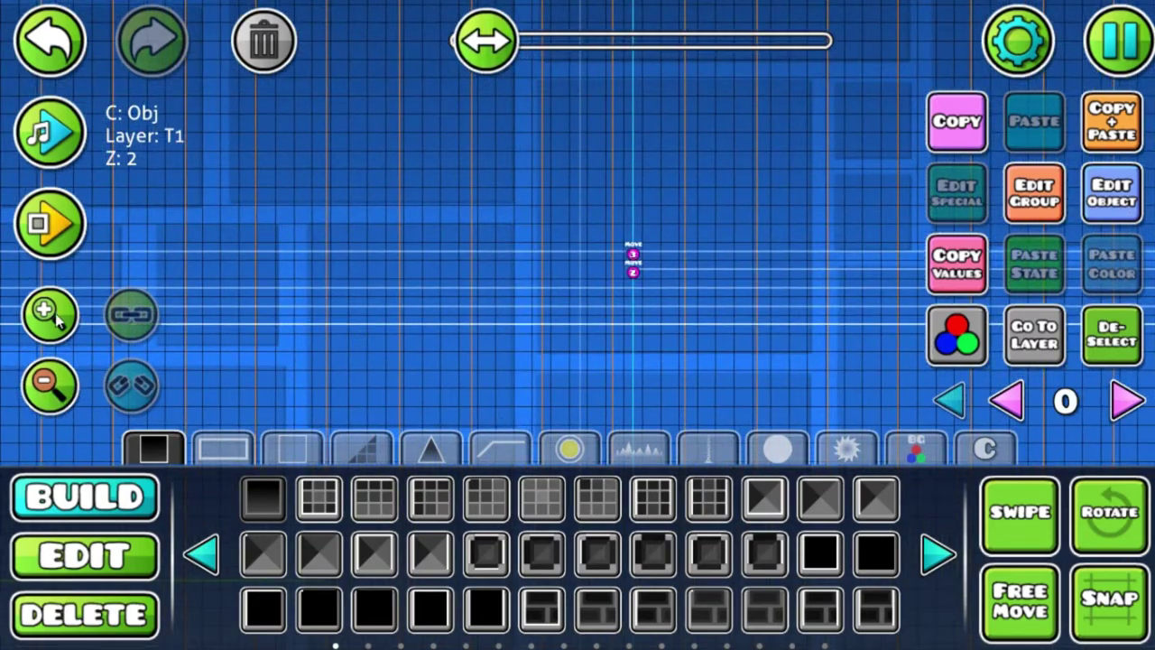
pyautogui.click(59, 316)
pyautogui.click(60, 316)
pyautogui.click(1121, 325)
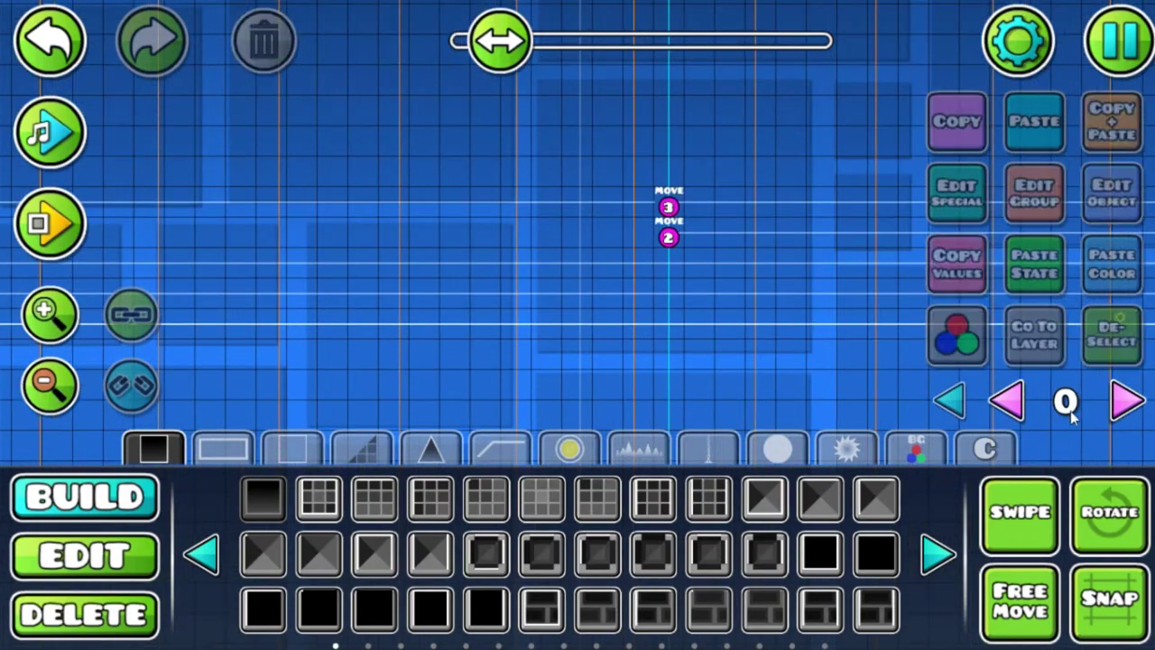
pyautogui.click(90, 557)
pyautogui.click(1021, 530)
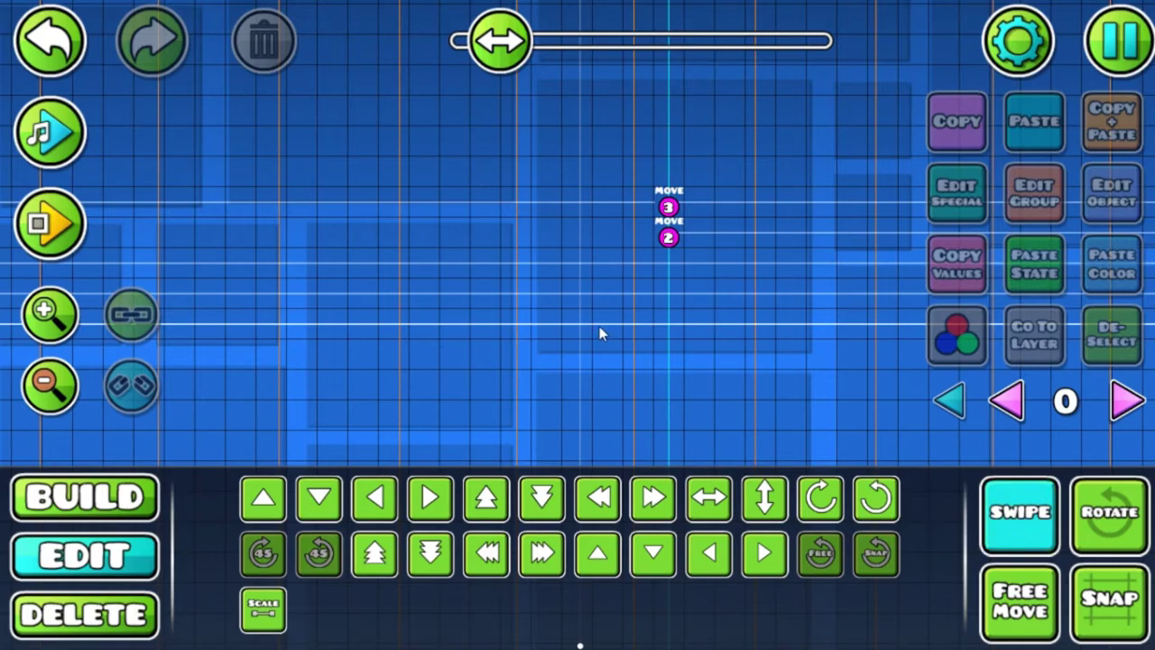
pyautogui.moveTo(631, 290); pyautogui.dragTo(829, 175)
pyautogui.click(1016, 526)
pyautogui.click(1117, 208)
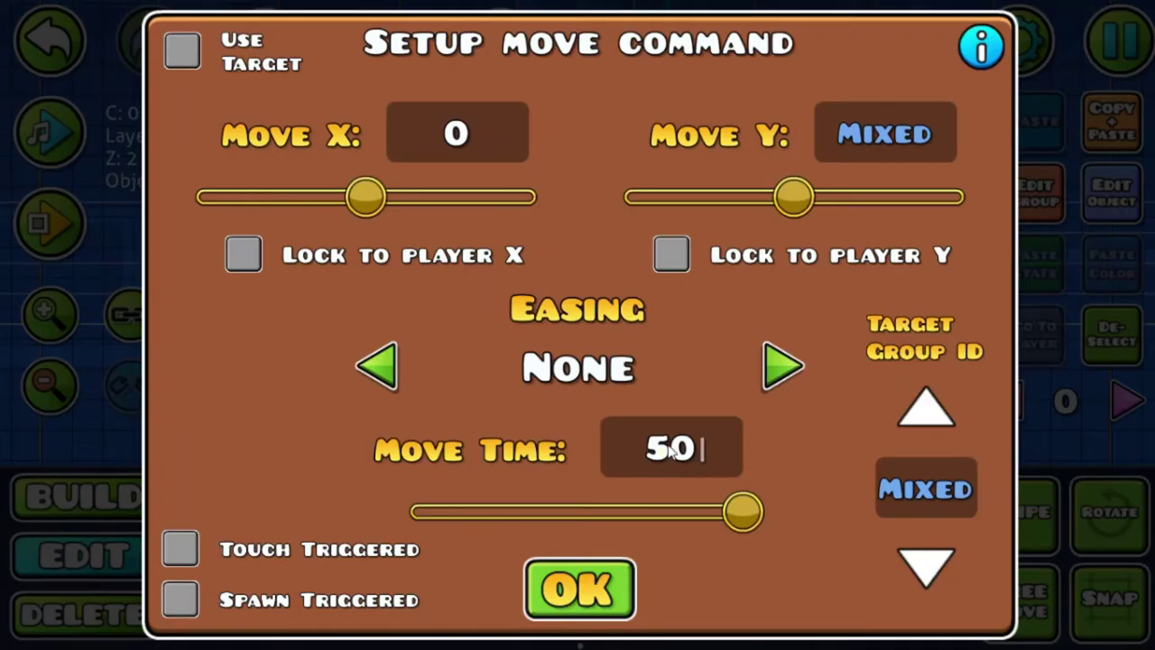
pyautogui.moveTo(742, 512); pyautogui.dragTo(548, 511)
pyautogui.click(596, 591)
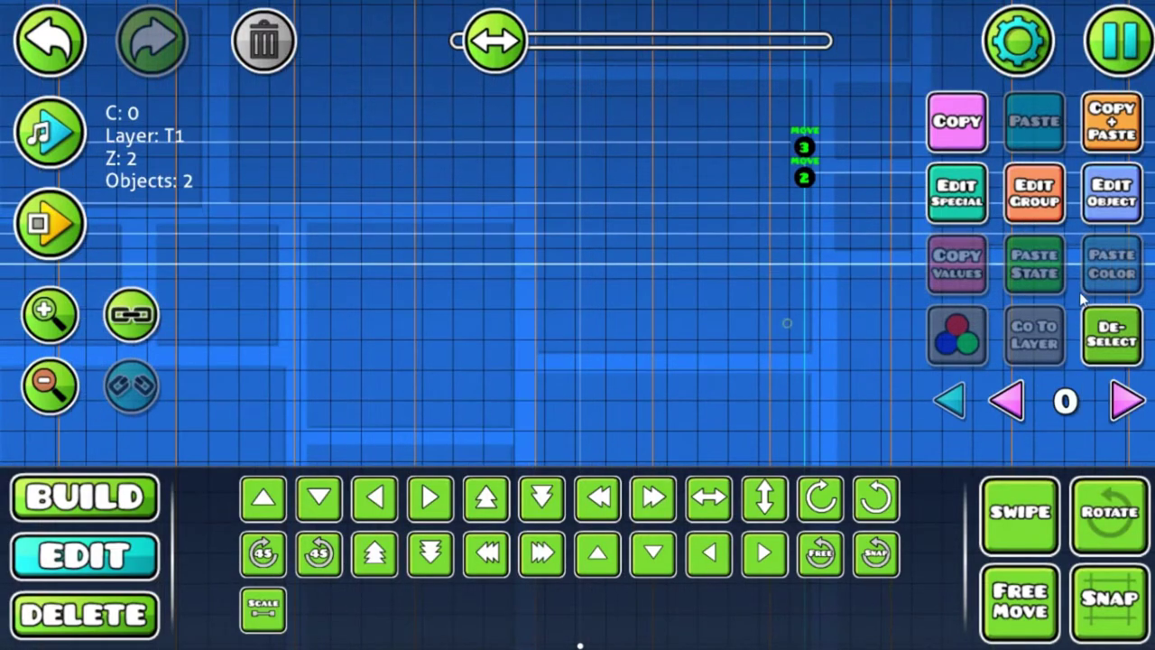
pyautogui.click(1125, 348)
# Save and playtest the level to check the diagonals' motion, and return to the editor.
pyautogui.moveTo(502, 378); pyautogui.dragTo(773, 330)
pyautogui.moveTo(371, 298); pyautogui.dragTo(884, 272)
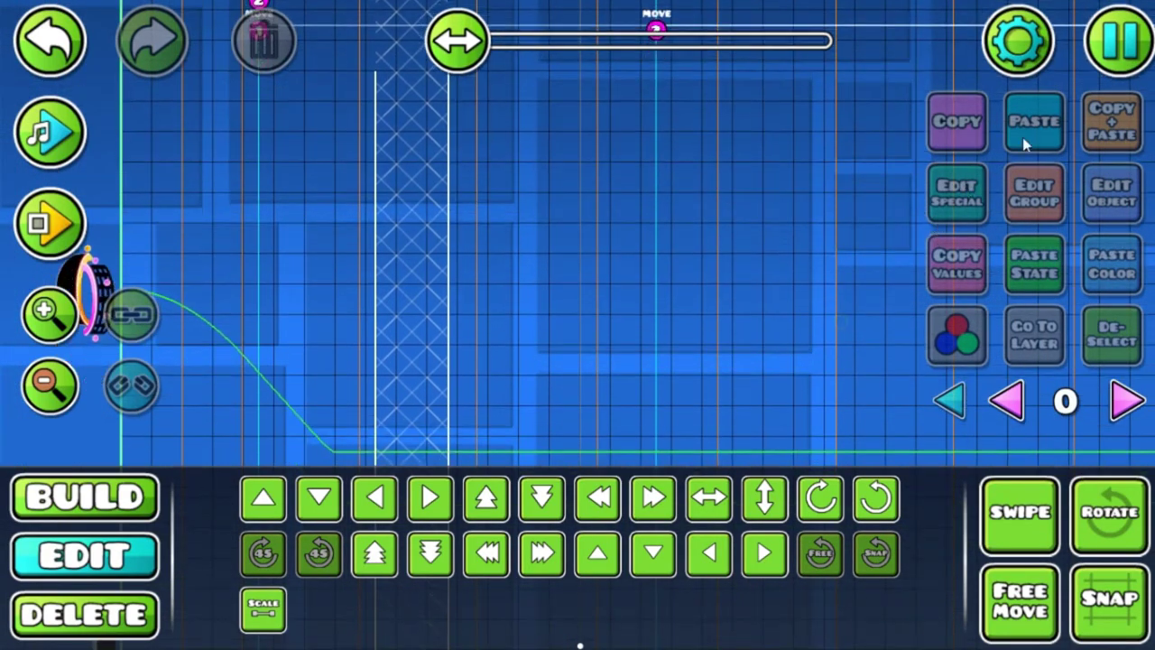
pyautogui.click(1119, 40)
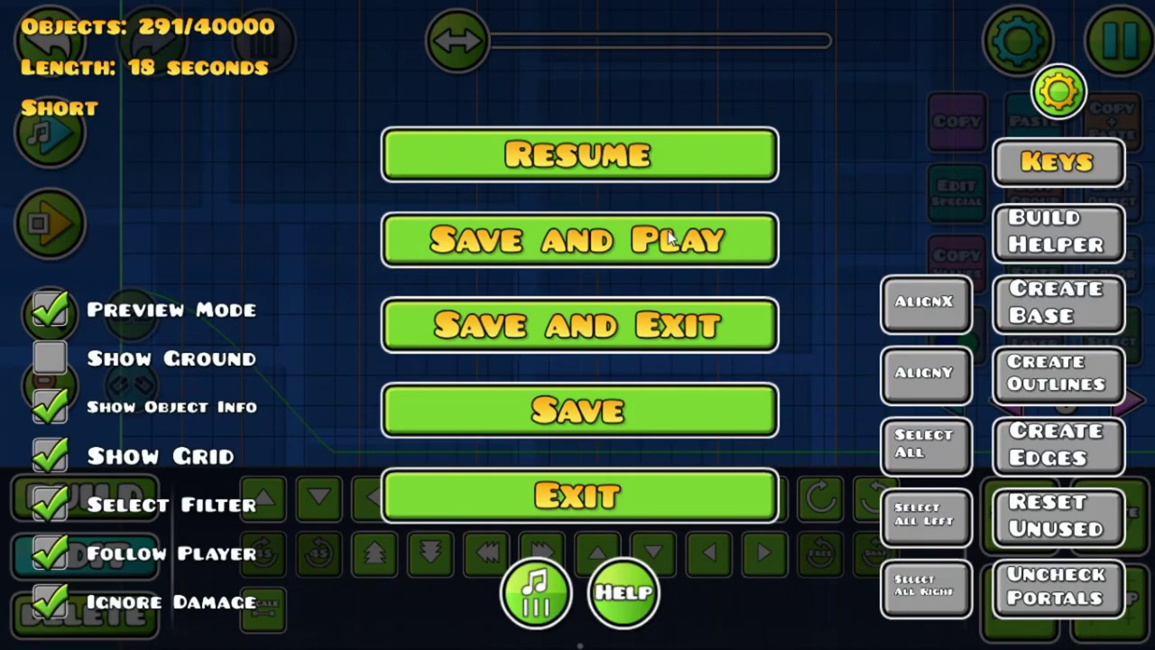
pyautogui.click(668, 236)
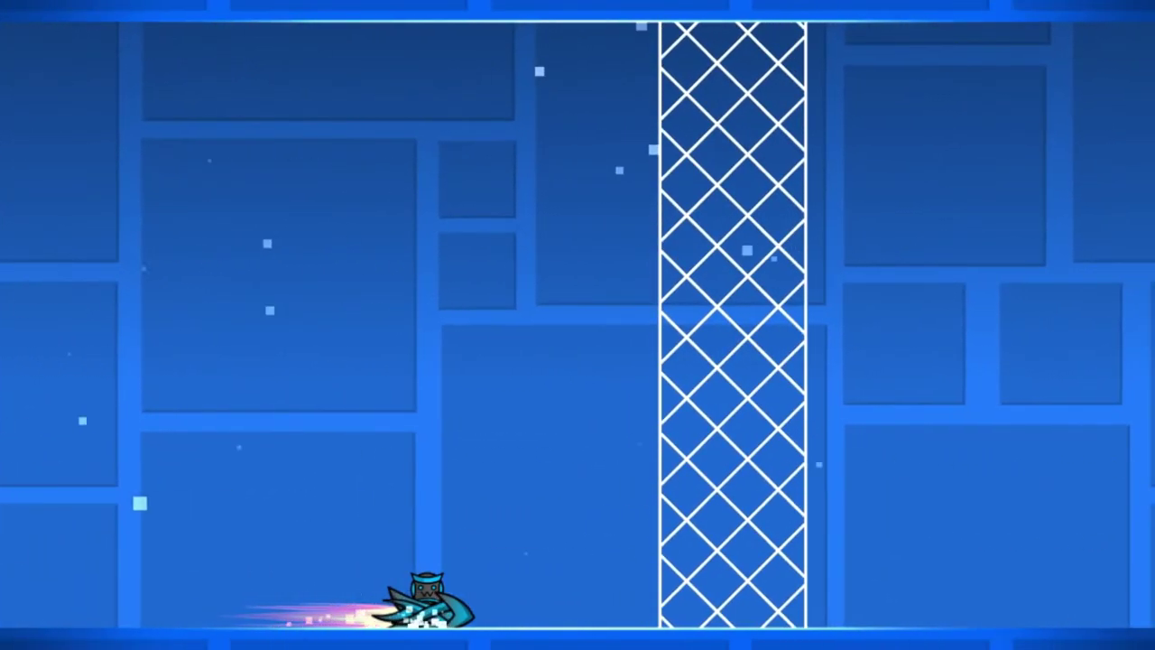
pyautogui.press('Escape')
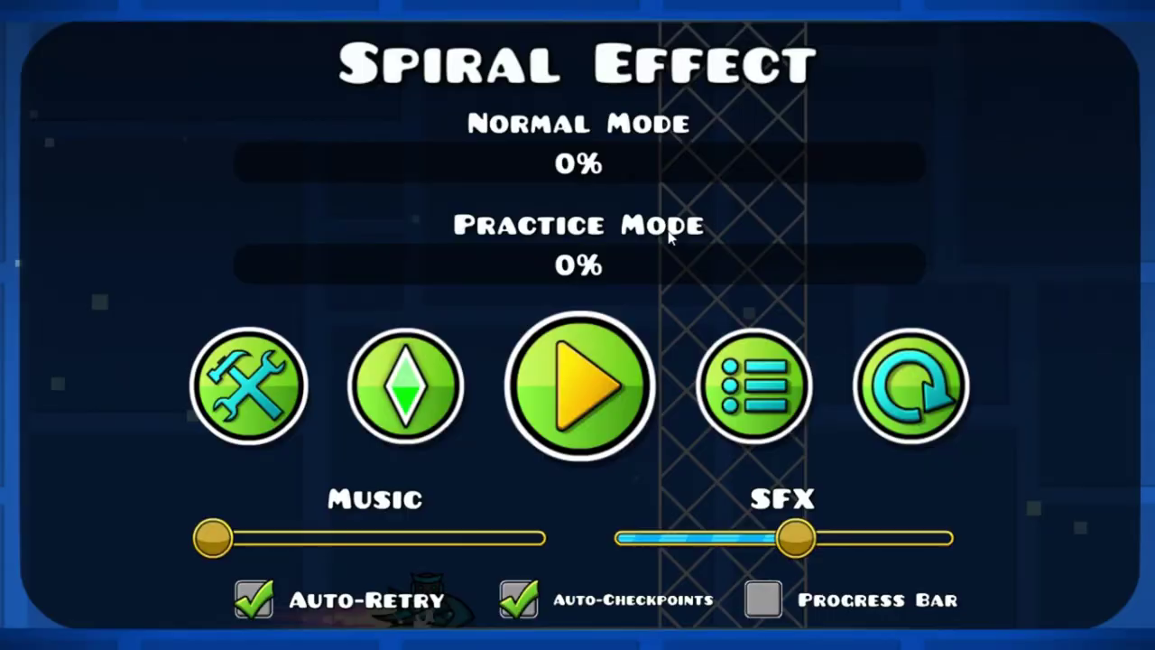
pyautogui.click(278, 390)
# Set the Move Time to 4 on the nearer pair's group 2 Move trigger.
pyautogui.moveTo(613, 156); pyautogui.dragTo(387, 330)
pyautogui.middleClick(421, 210)
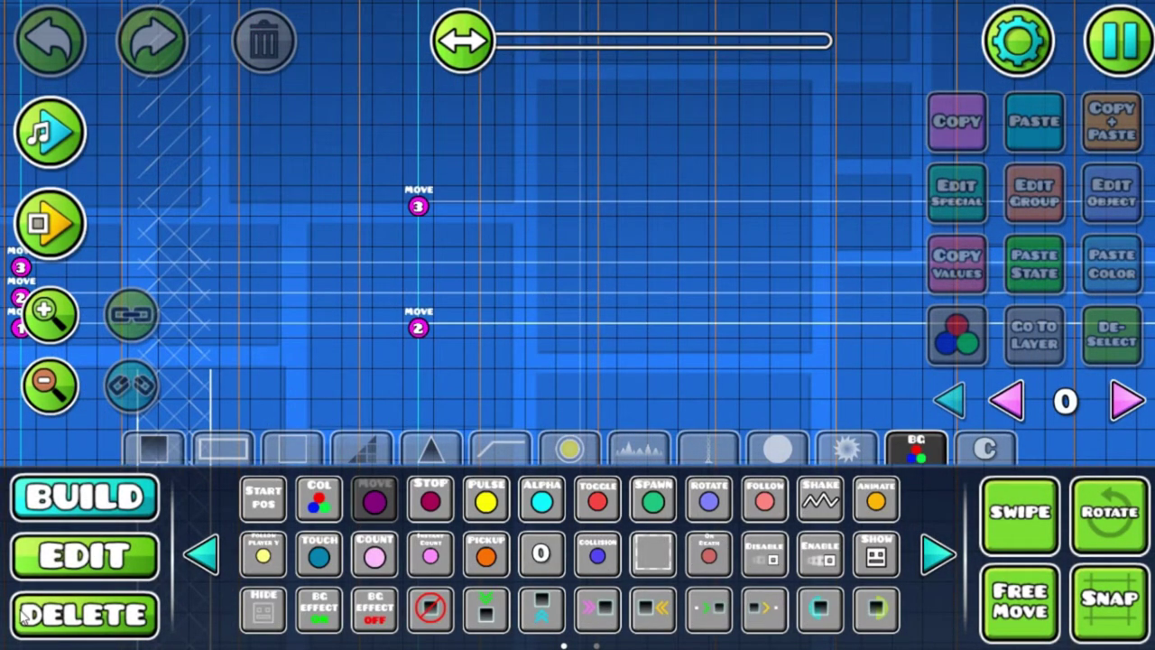
pyautogui.click(73, 554)
pyautogui.click(418, 327)
pyautogui.click(1119, 188)
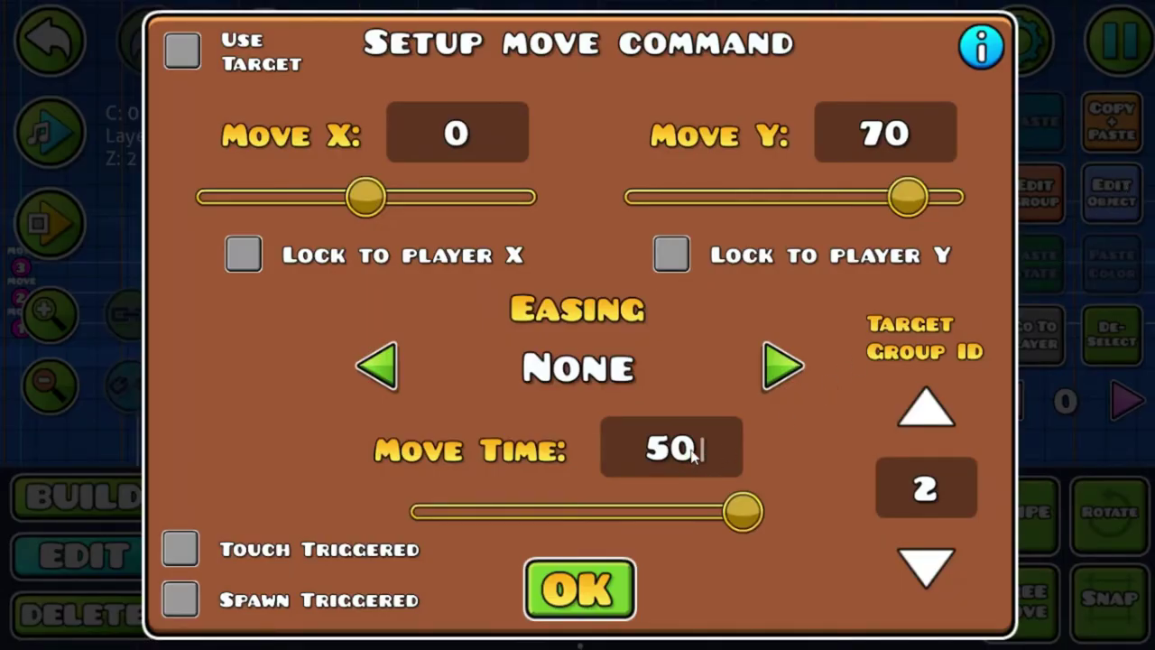
pyautogui.press('BackSpace')
pyautogui.click(580, 588)
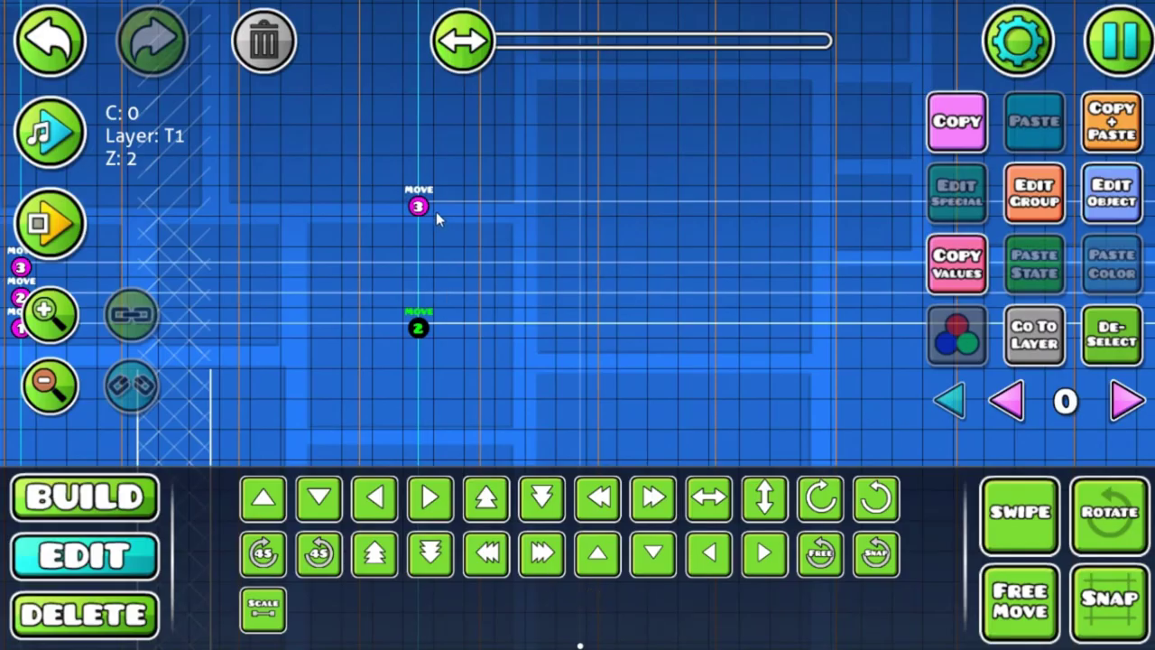
pyautogui.click(1116, 215)
pyautogui.press('BackSpace')
pyautogui.write('4')
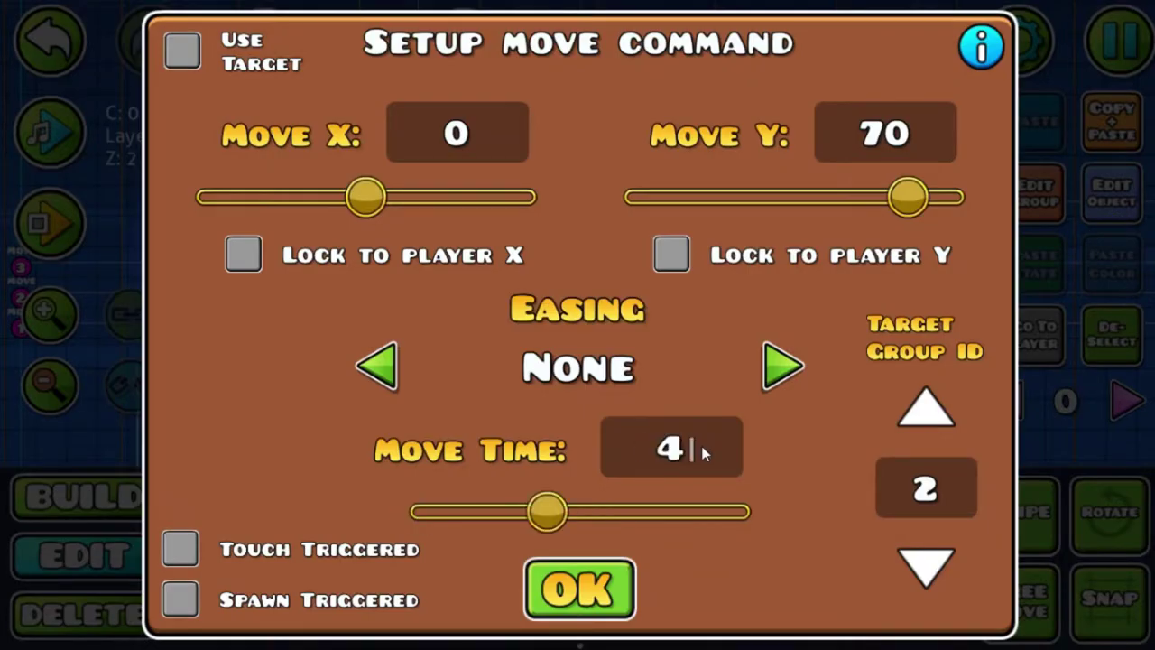
pyautogui.click(580, 588)
pyautogui.press('a')
pyautogui.press('a')
pyautogui.press('a')
pyautogui.press('a')
pyautogui.press('a')
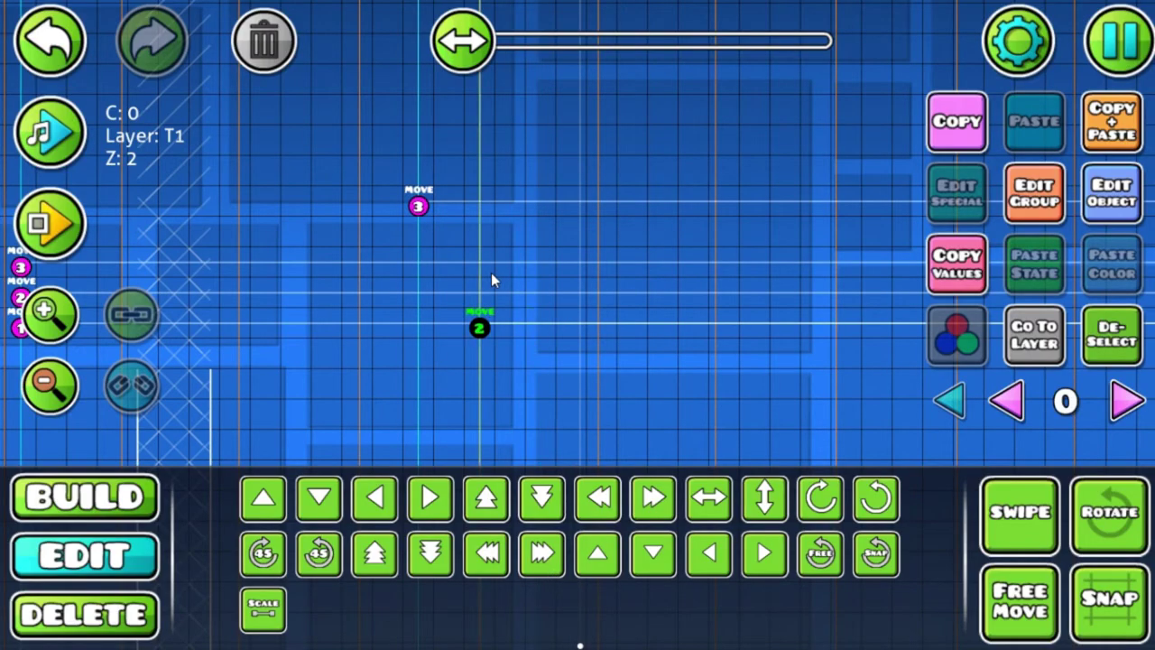
# Move the nearer pair's group 3 Move trigger three blocks down, directly above the group 2 trigger, and deselect it.
pyautogui.click(417, 212)
pyautogui.press('s')
pyautogui.press('s')
pyautogui.press('s')
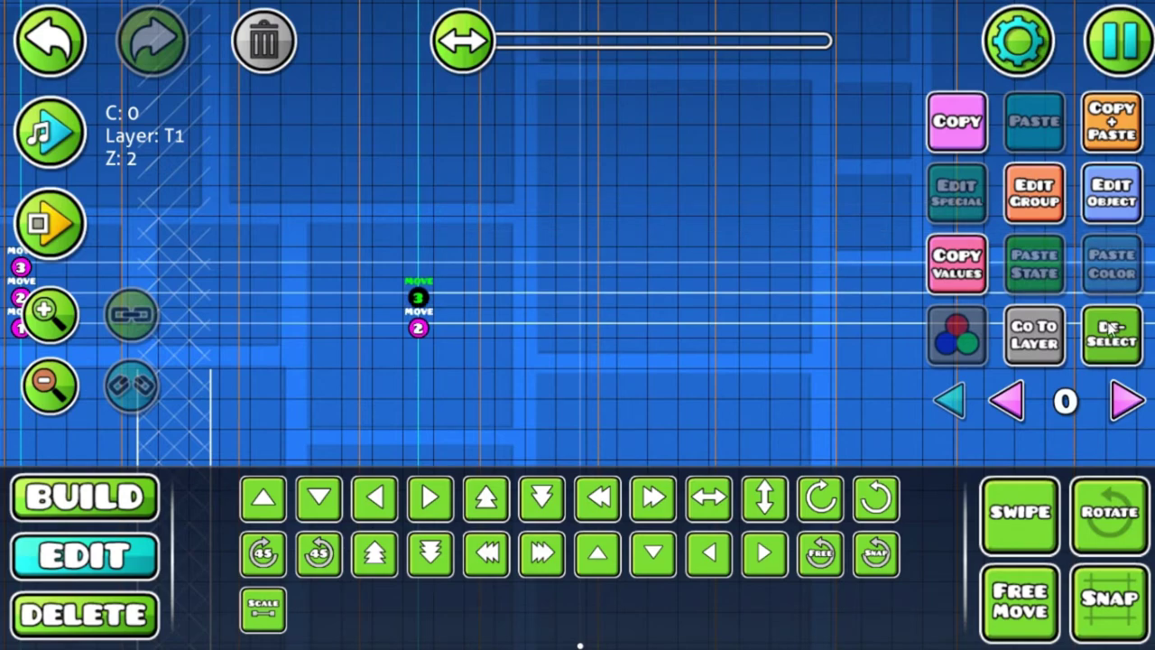
pyautogui.click(1110, 328)
# Review the Move settings of the nearer pair's group 3 and group 2 triggers.
pyautogui.click(430, 290)
pyautogui.click(1116, 185)
pyautogui.click(588, 591)
pyautogui.click(418, 327)
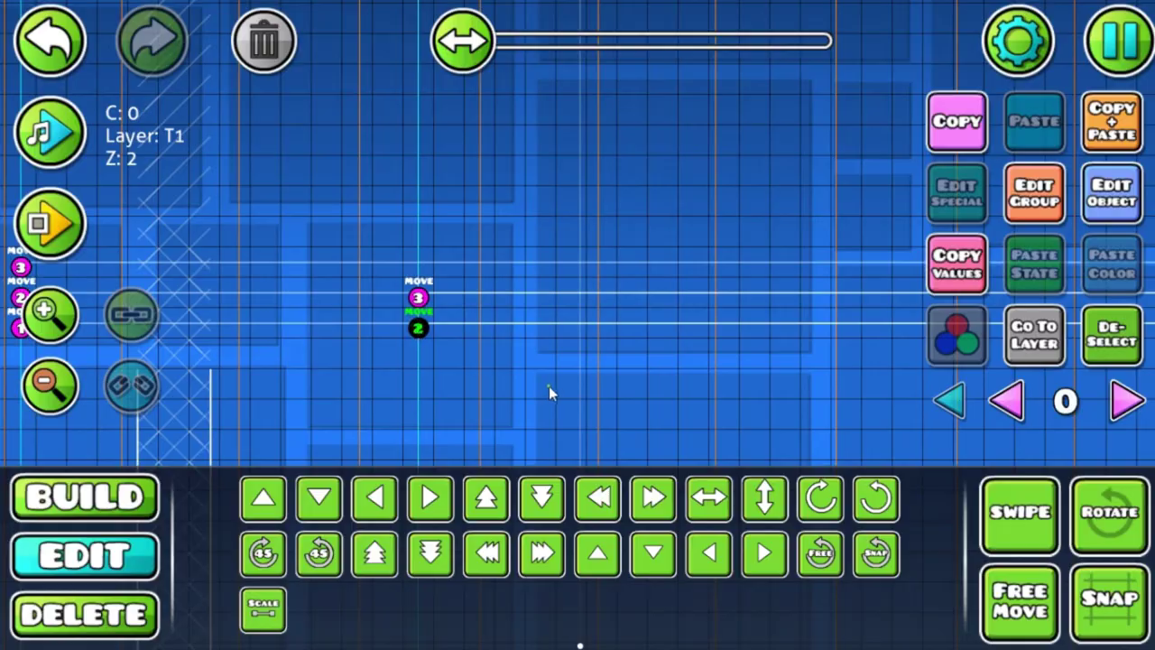
pyautogui.moveTo(551, 393); pyautogui.dragTo(641, 303)
pyautogui.click(1111, 193)
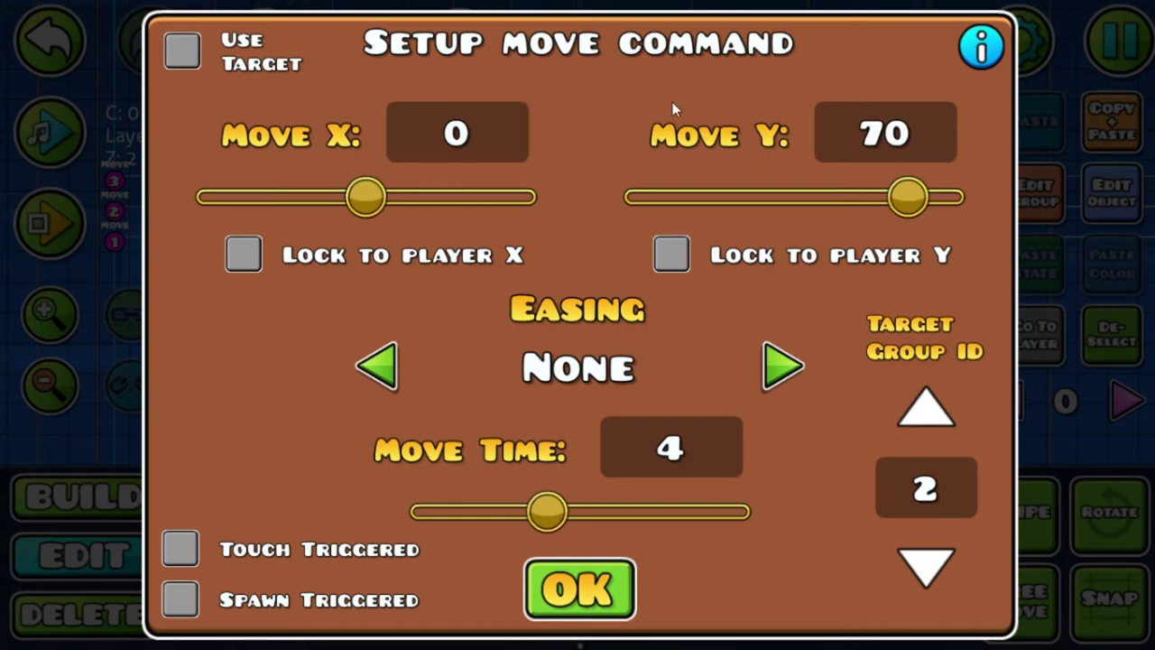
pyautogui.click(581, 588)
# Playtest the level again to watch the crossing diagonals on the pillar, and return to the editor.
pyautogui.moveTo(532, 272); pyautogui.dragTo(541, 248)
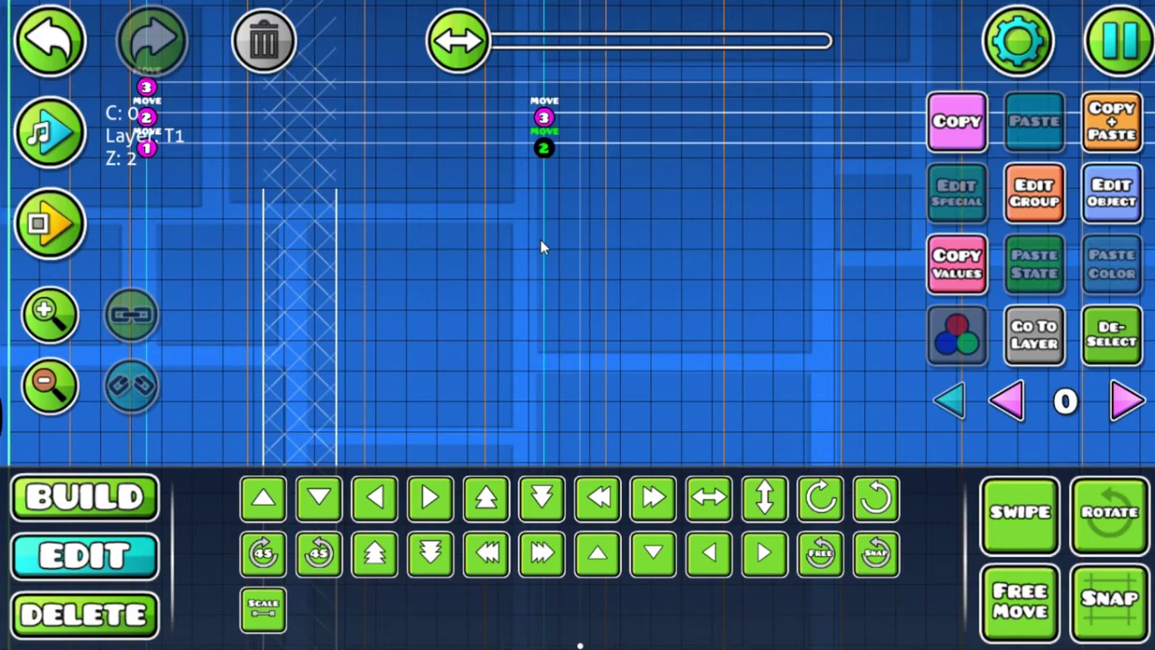
pyautogui.press('Escape')
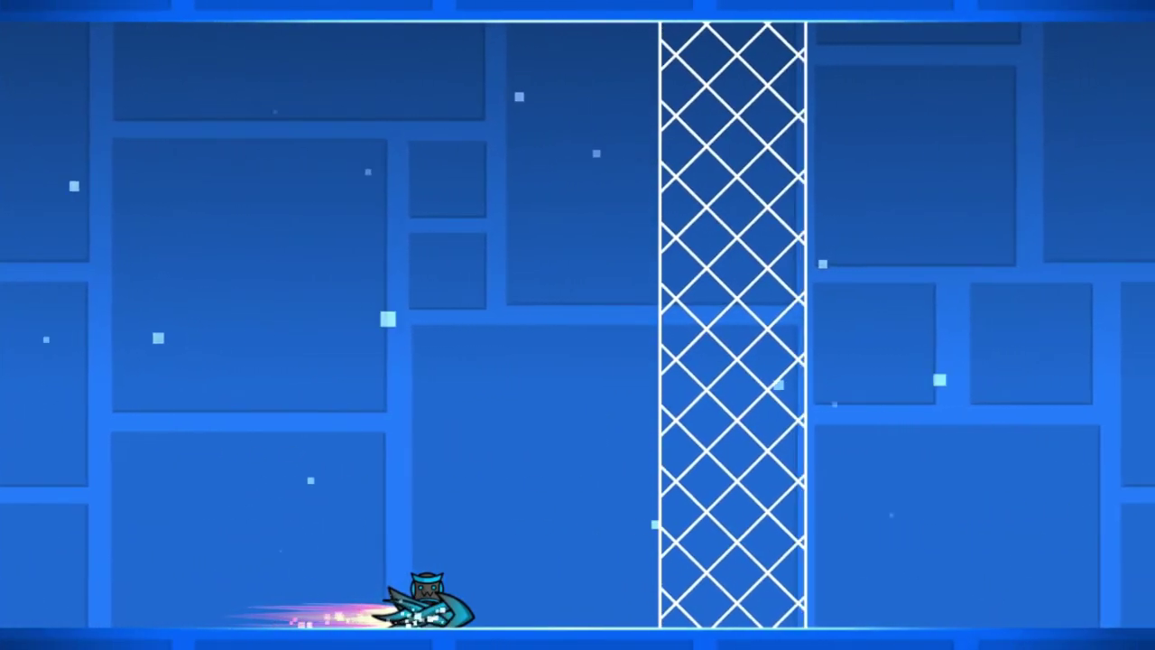
pyautogui.press('Escape')
pyautogui.click(242, 400)
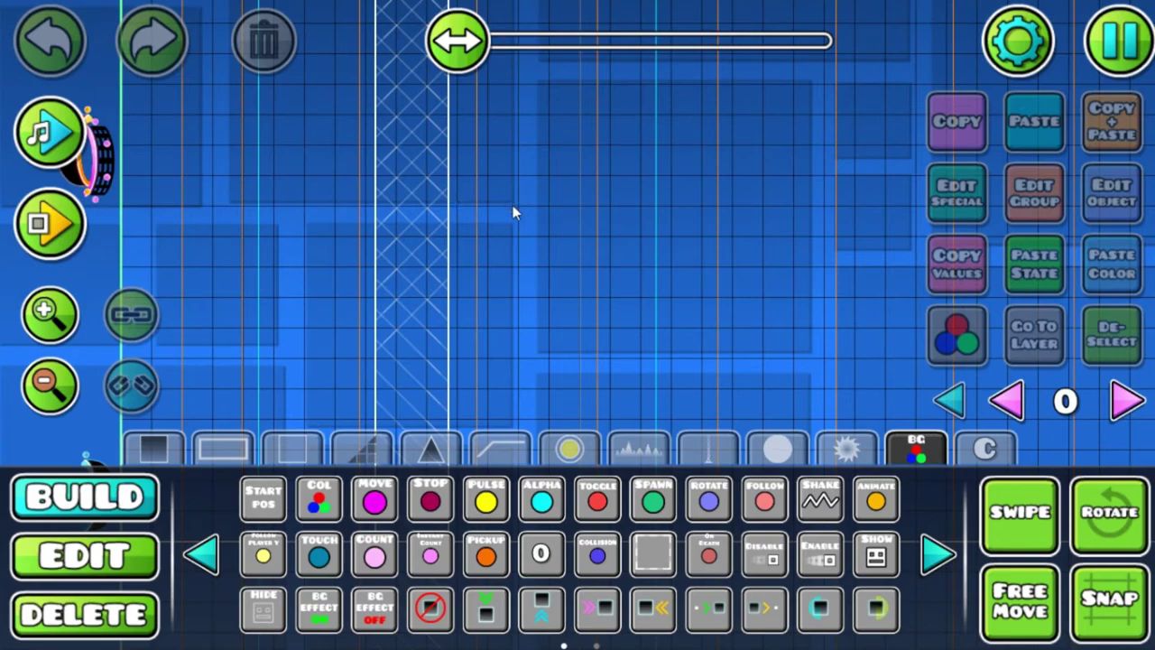
# Switch to editor layer 2 and place a square gradient glow piece at the pillar's left edge.
pyautogui.click(1126, 401)
pyautogui.click(1127, 401)
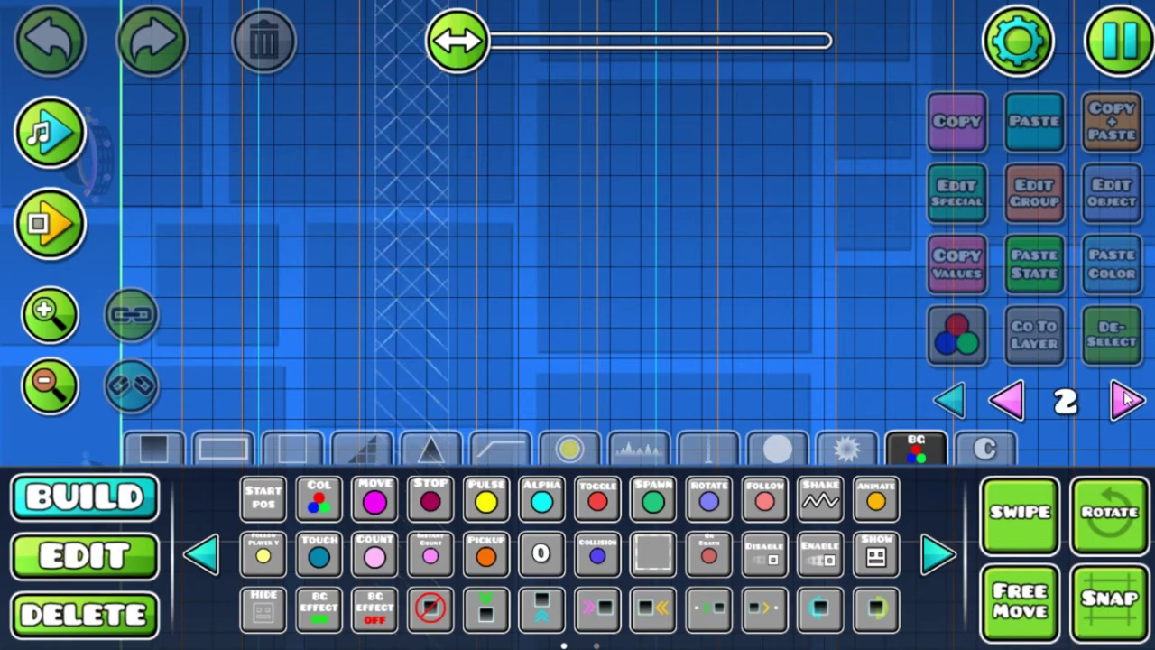
pyautogui.click(56, 321)
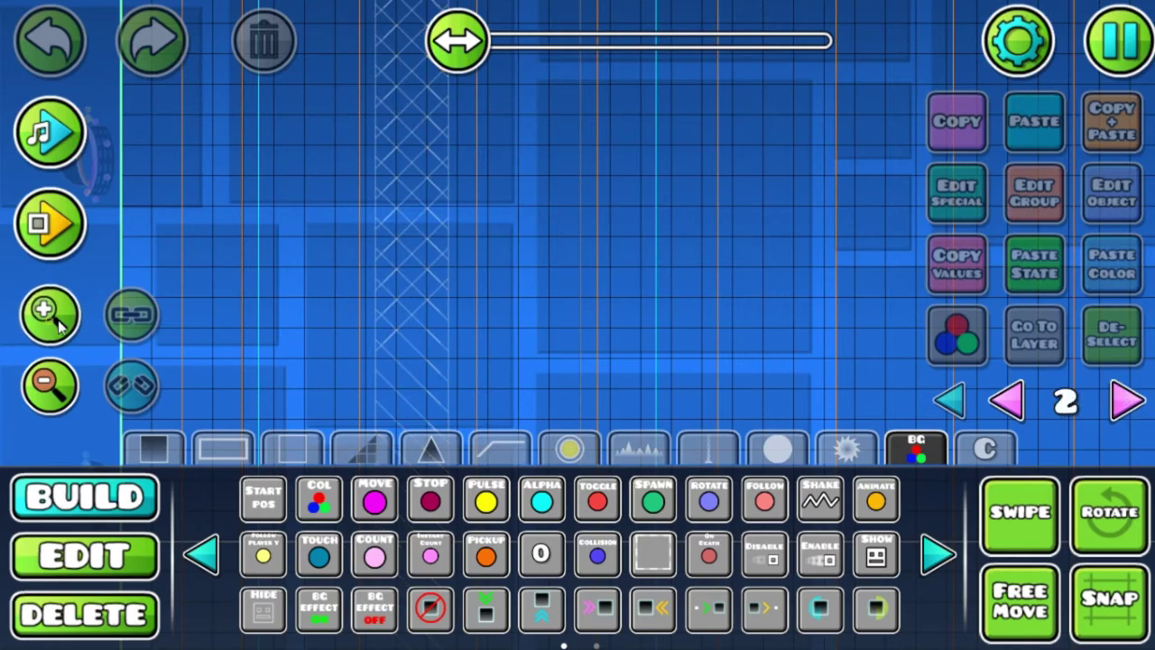
pyautogui.click(639, 458)
pyautogui.moveTo(586, 332); pyautogui.dragTo(702, 315)
pyautogui.click(936, 554)
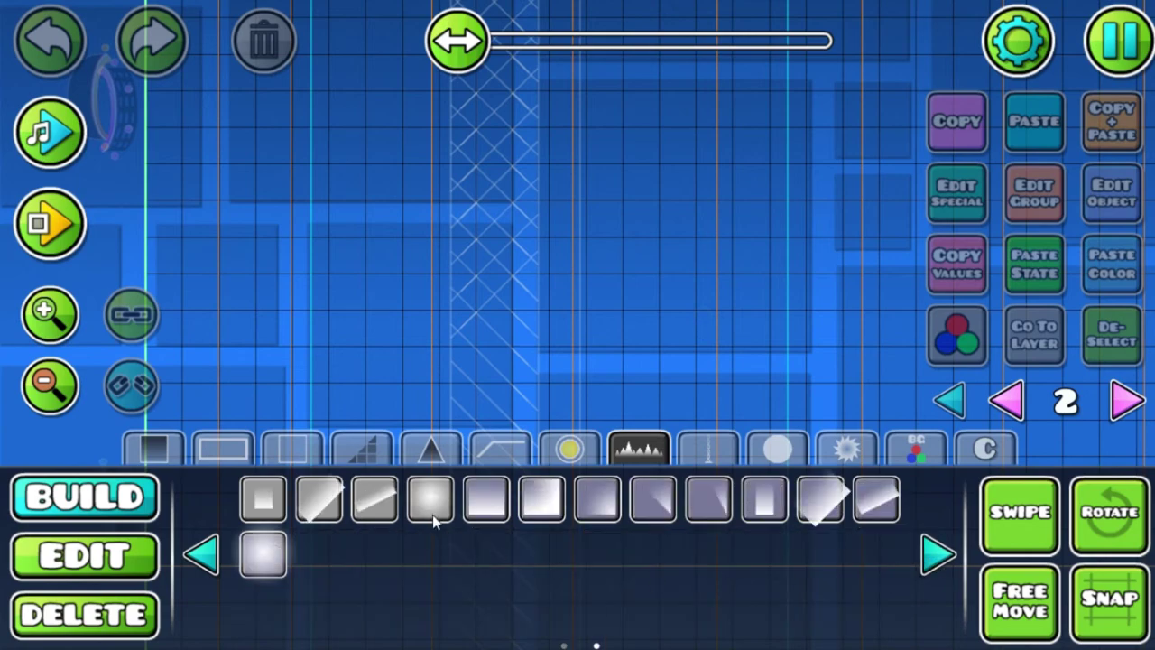
pyautogui.click(488, 497)
pyautogui.click(456, 259)
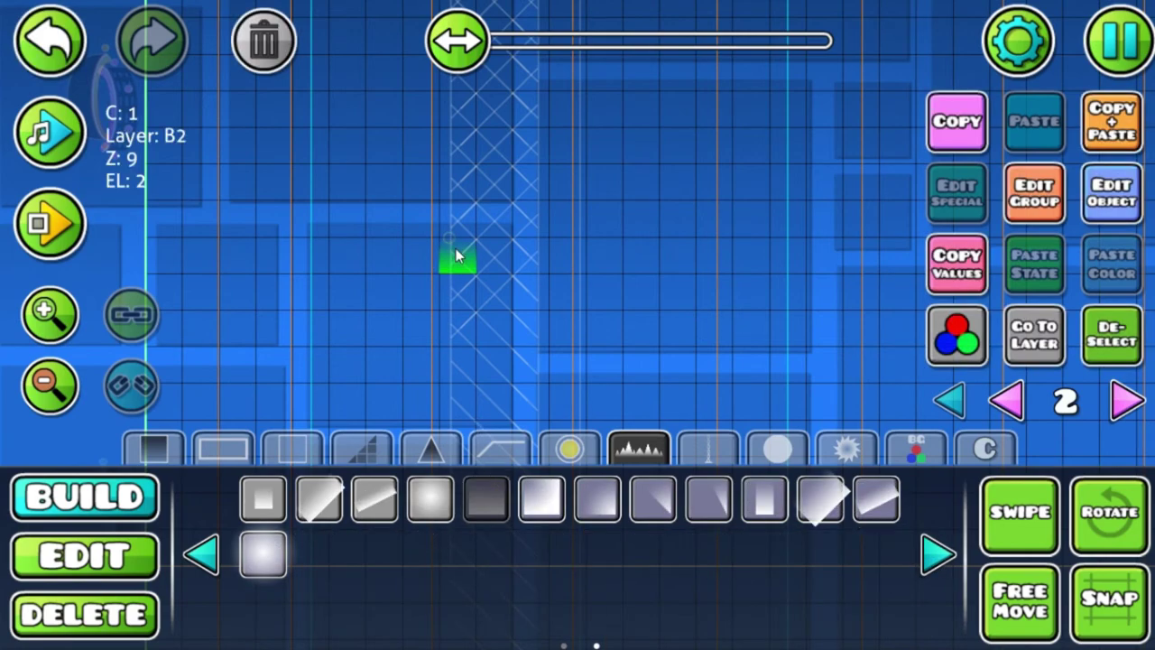
# Rotate the gradient piece so its solid side faces left and align it with the pillar's left edge.
pyautogui.click(102, 552)
pyautogui.click(428, 498)
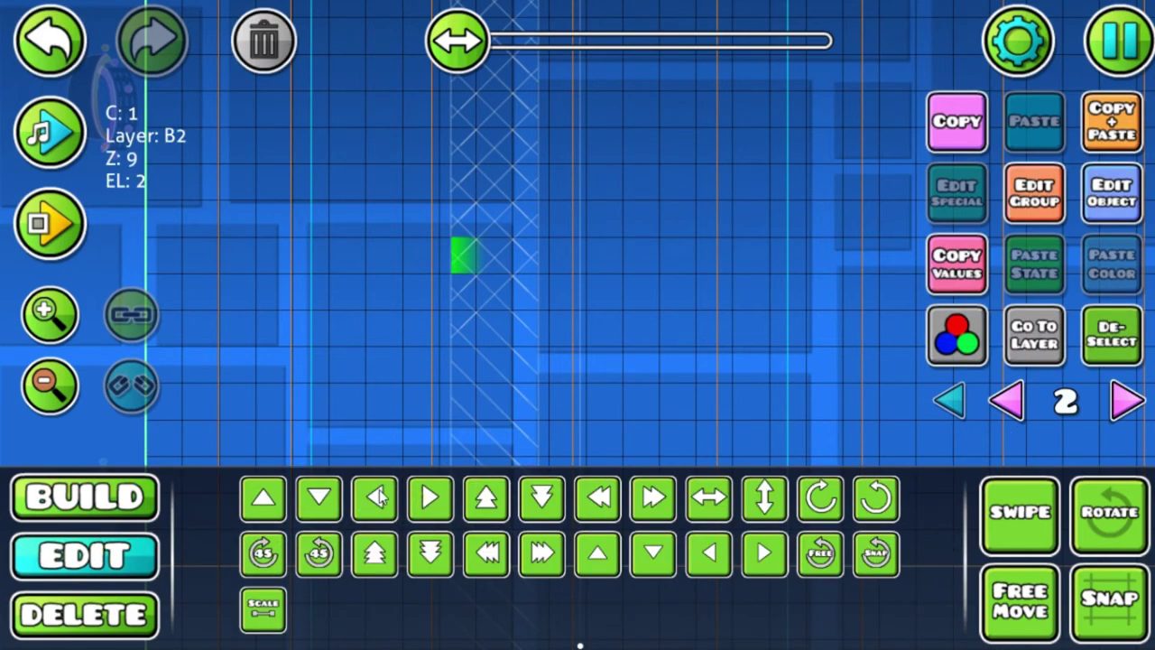
pyautogui.click(62, 332)
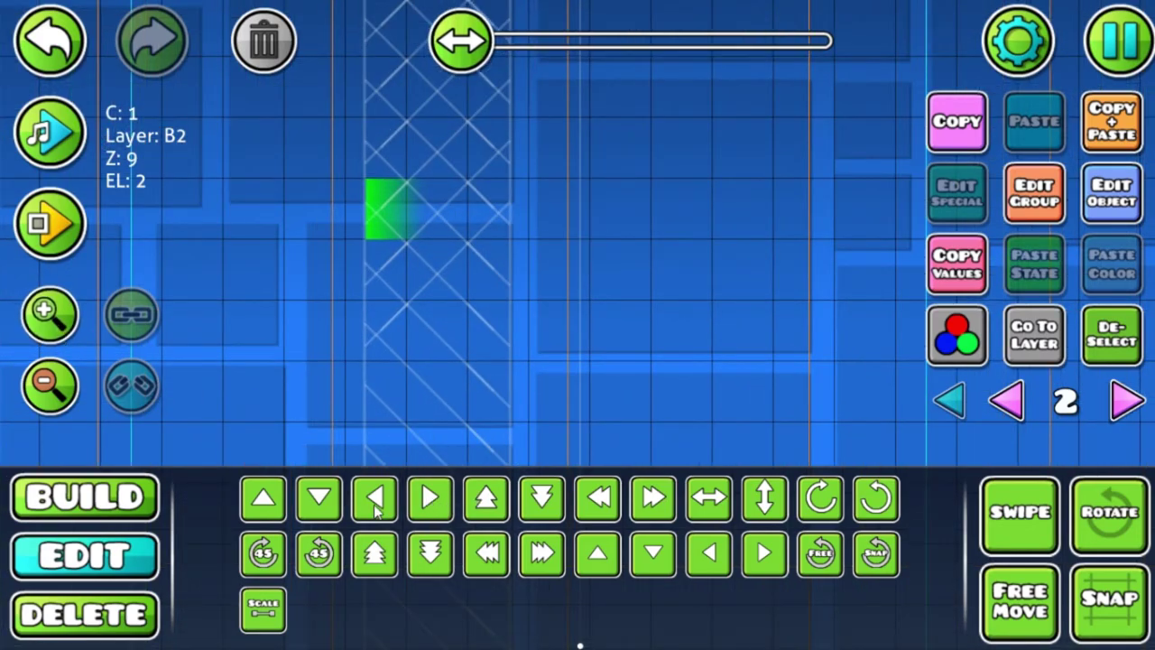
pyautogui.click(433, 498)
pyautogui.click(704, 556)
# View editor layer 0 to compare the gradient piece with the pillar's diagonals, and deselect the piece.
pyautogui.moveTo(677, 262); pyautogui.dragTo(883, 425)
pyautogui.doubleClick(50, 392)
pyautogui.doubleClick(1005, 400)
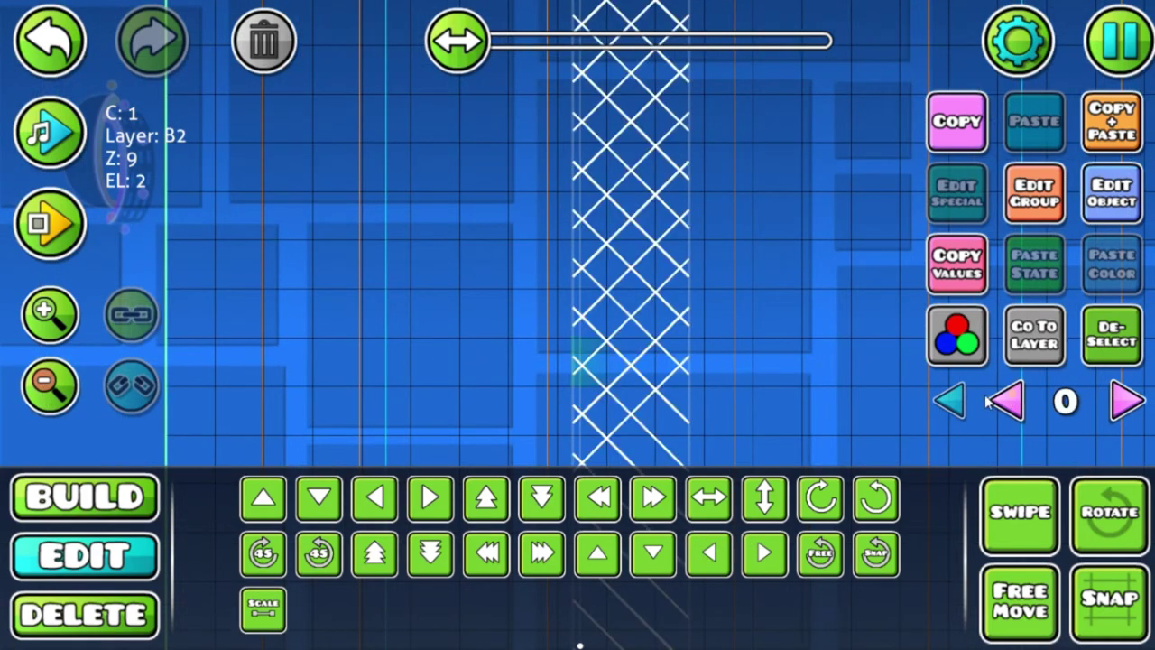
pyautogui.click(139, 156)
pyautogui.click(885, 339)
pyautogui.click(1094, 337)
# Return to editor layer 2 and stack copies of the gradient piece vertically into a ten-piece column along the pillar's left edge.
pyautogui.click(1121, 411)
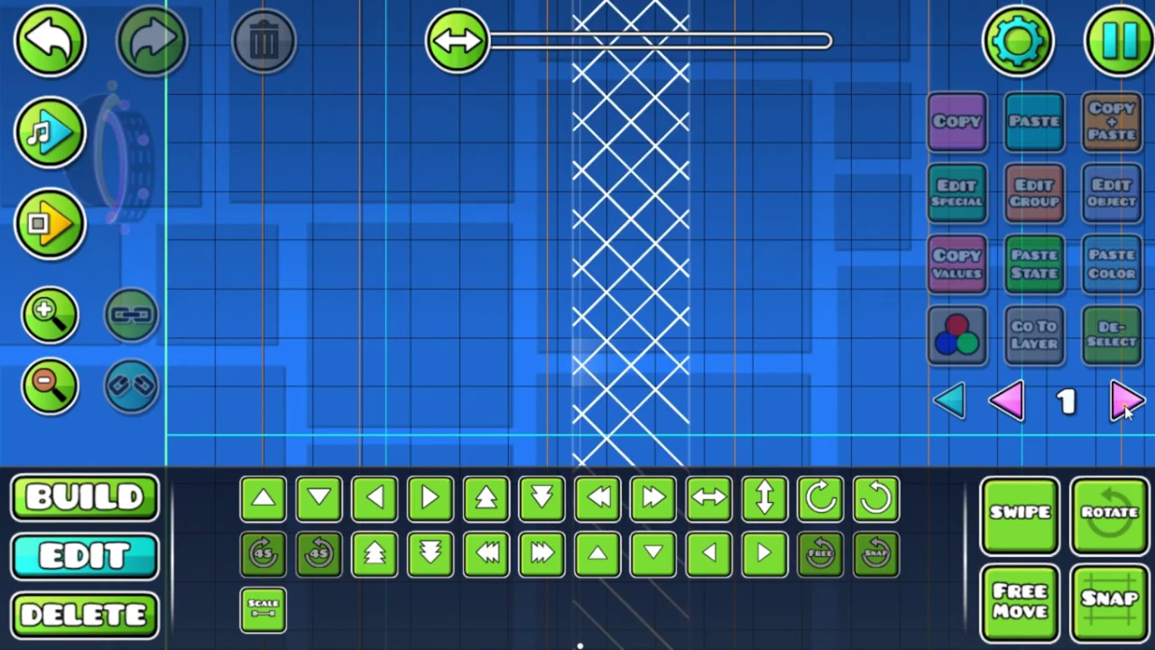
pyautogui.click(1125, 408)
pyautogui.click(597, 368)
pyautogui.moveTo(726, 278); pyautogui.dragTo(532, 255)
pyautogui.click(1125, 143)
pyautogui.press('w')
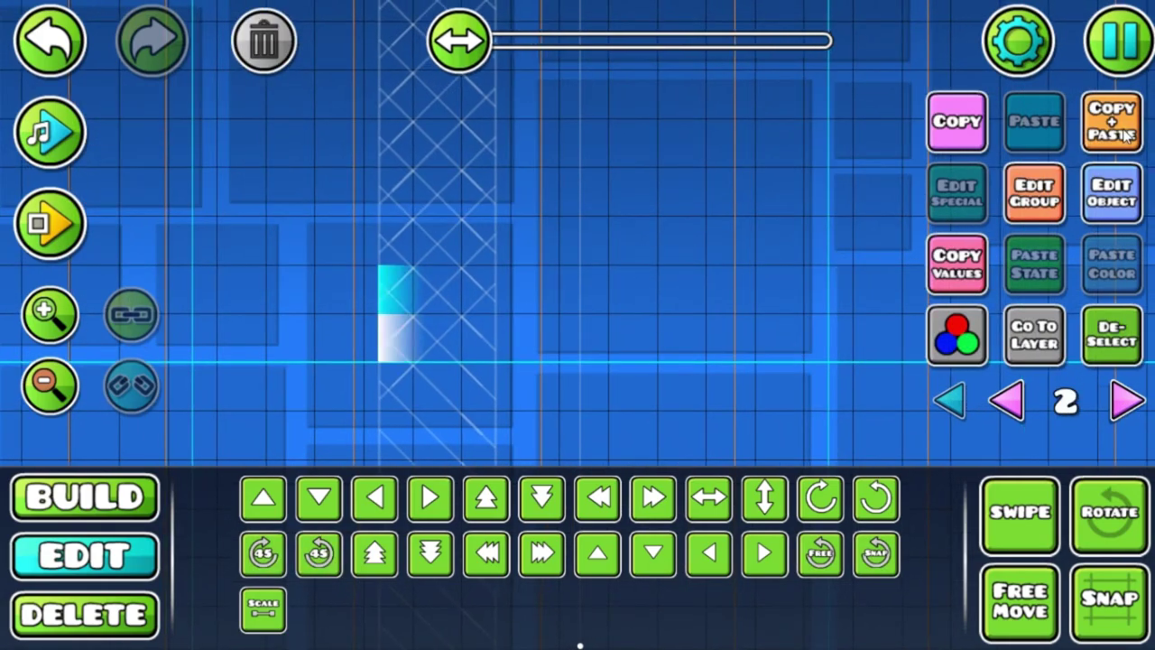
pyautogui.click(1125, 141)
pyautogui.press('w')
pyautogui.moveTo(843, 252); pyautogui.dragTo(841, 395)
pyautogui.click(1110, 147)
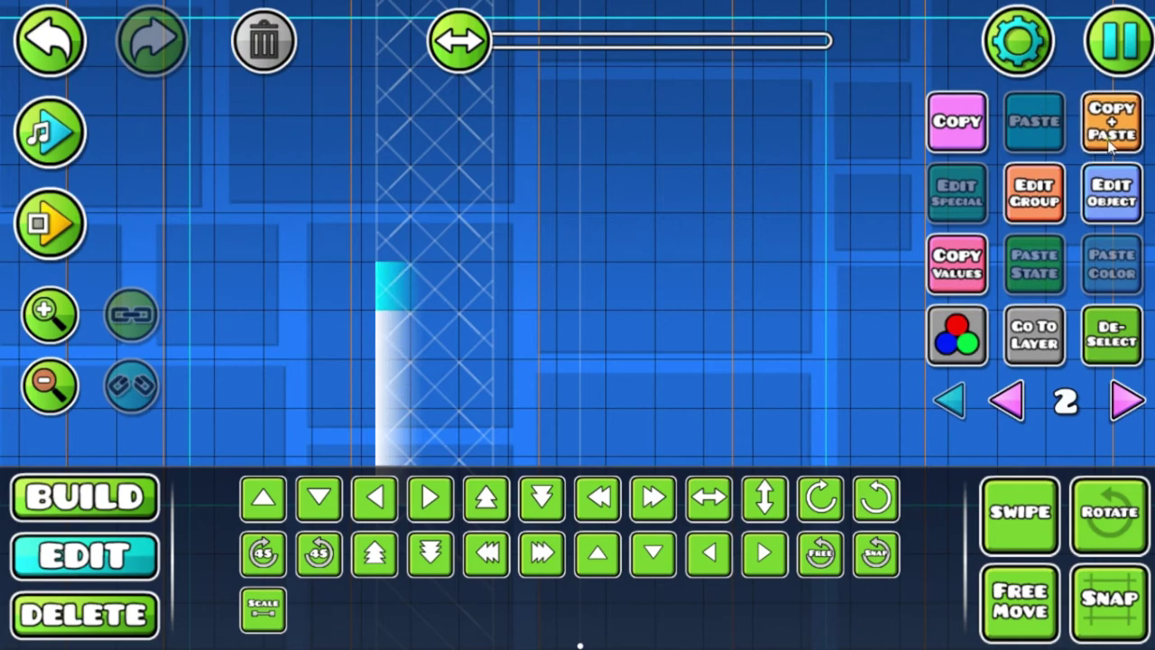
# Select the whole ten-piece gradient column, duplicate it and flip the copy horizontally so its solid side faces right.
pyautogui.click(54, 397)
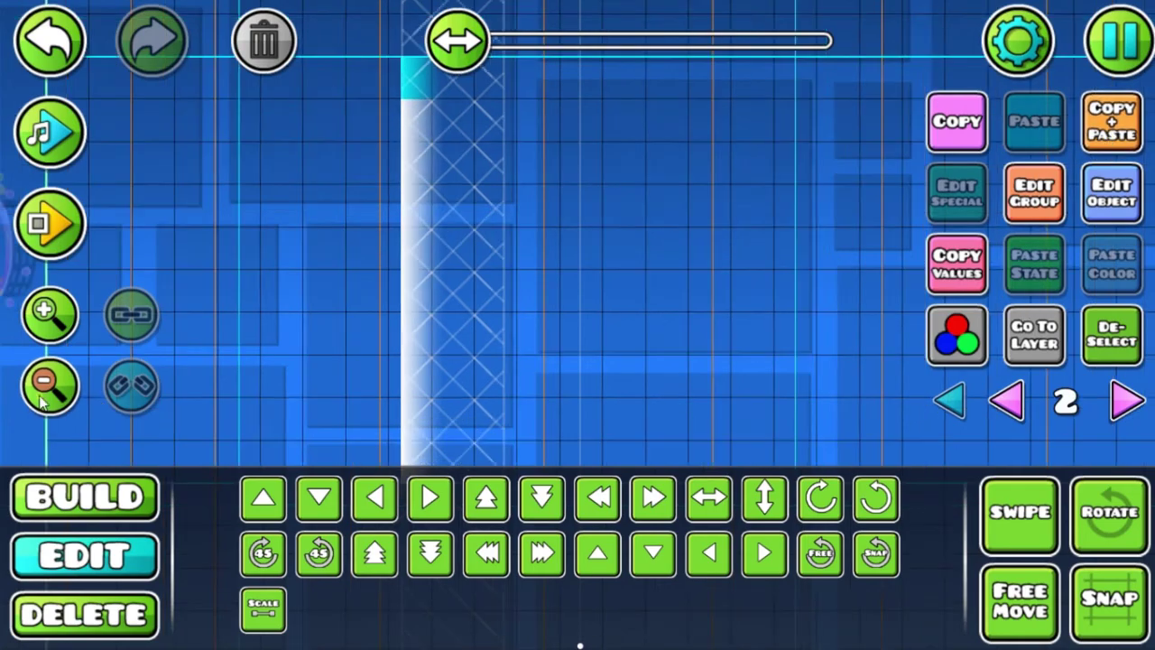
pyautogui.click(54, 397)
pyautogui.click(54, 397)
pyautogui.click(1011, 538)
pyautogui.moveTo(519, 88); pyautogui.dragTo(348, 443)
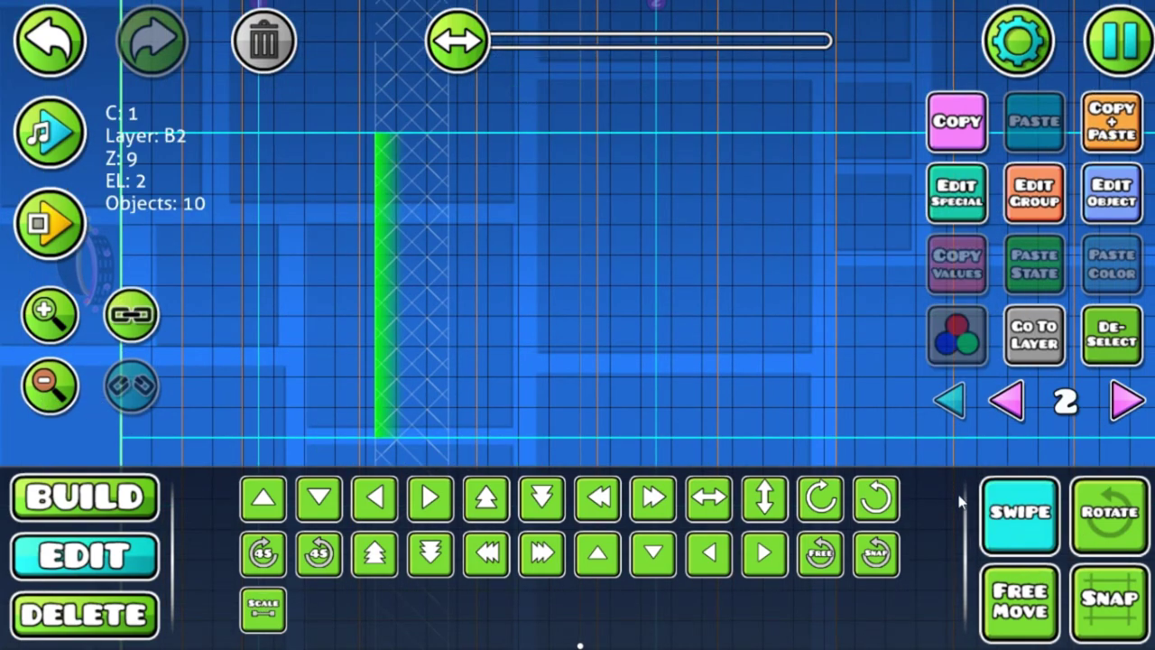
pyautogui.click(1020, 512)
pyautogui.click(818, 241)
pyautogui.click(51, 314)
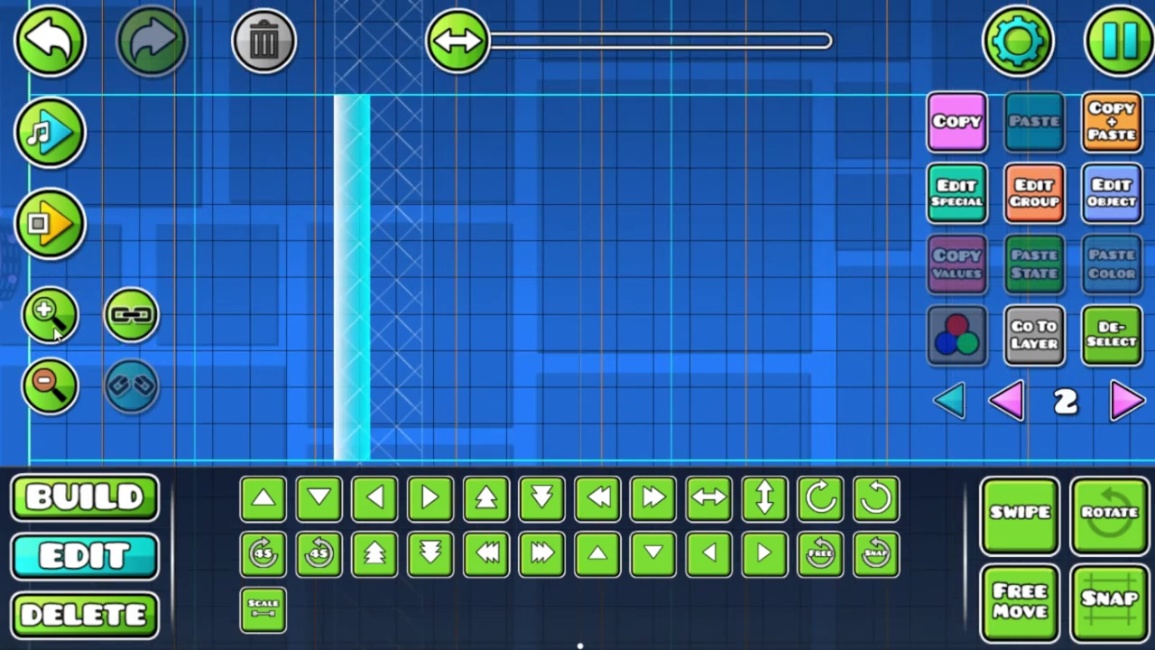
# Move the flipped gradient column to the right and nudge it into line with the pillar's right edge.
pyautogui.click(53, 327)
pyautogui.click(653, 497)
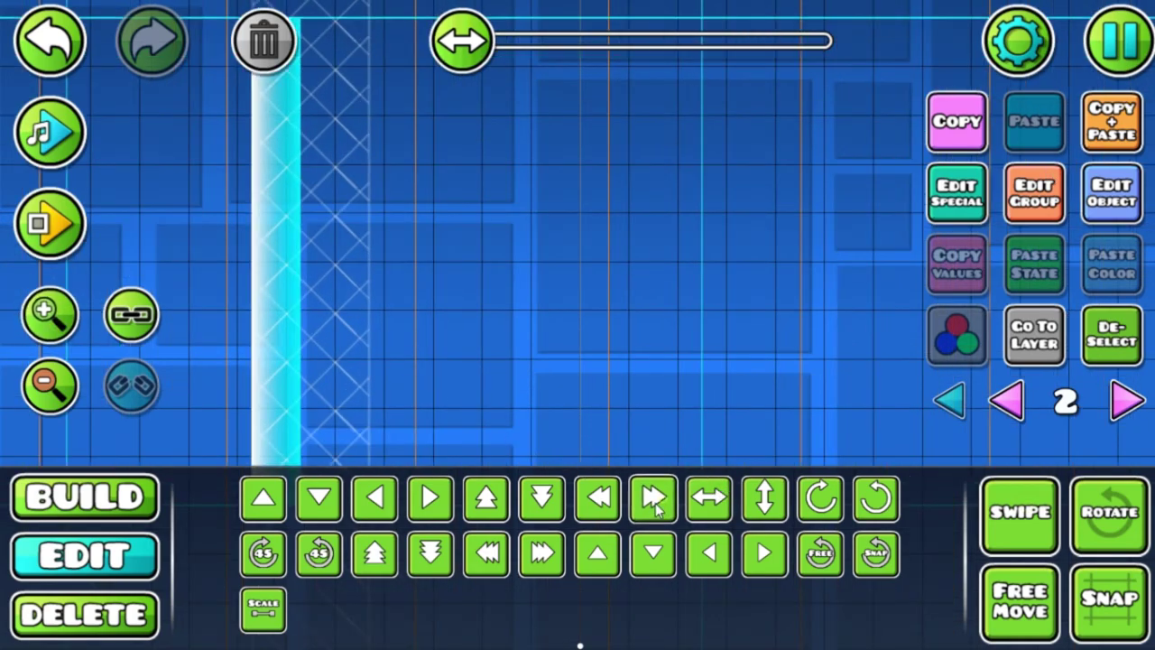
pyautogui.click(374, 509)
pyautogui.click(376, 509)
pyautogui.click(377, 508)
pyautogui.click(379, 507)
pyautogui.click(379, 507)
pyautogui.click(380, 506)
pyautogui.click(380, 506)
pyautogui.click(379, 506)
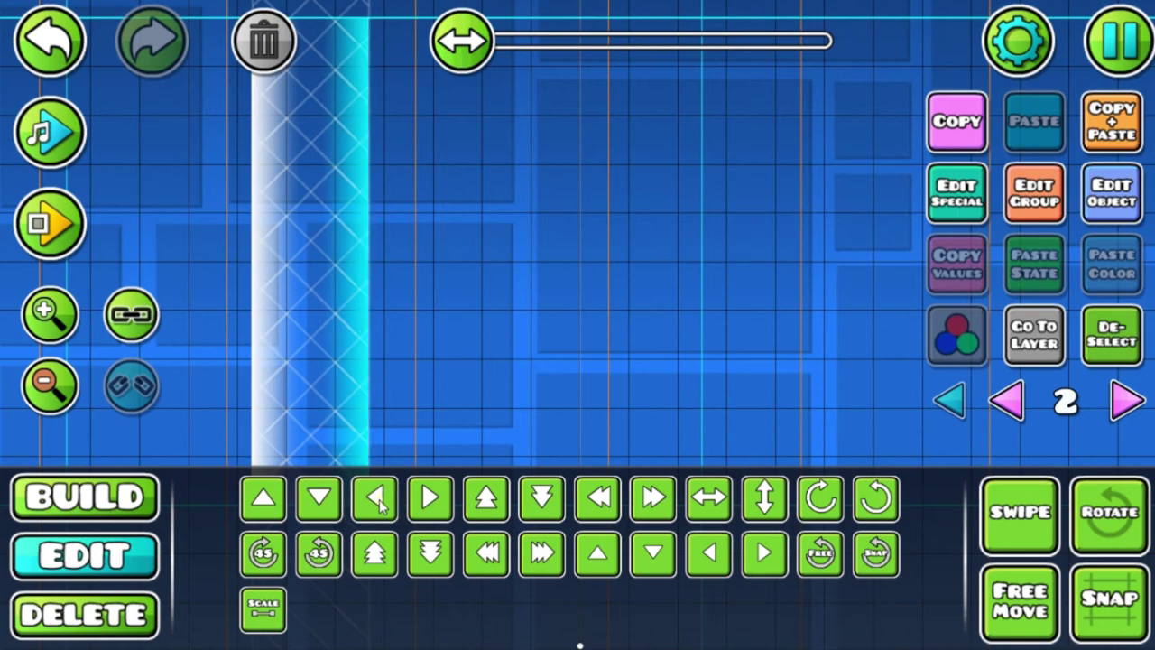
pyautogui.click(765, 554)
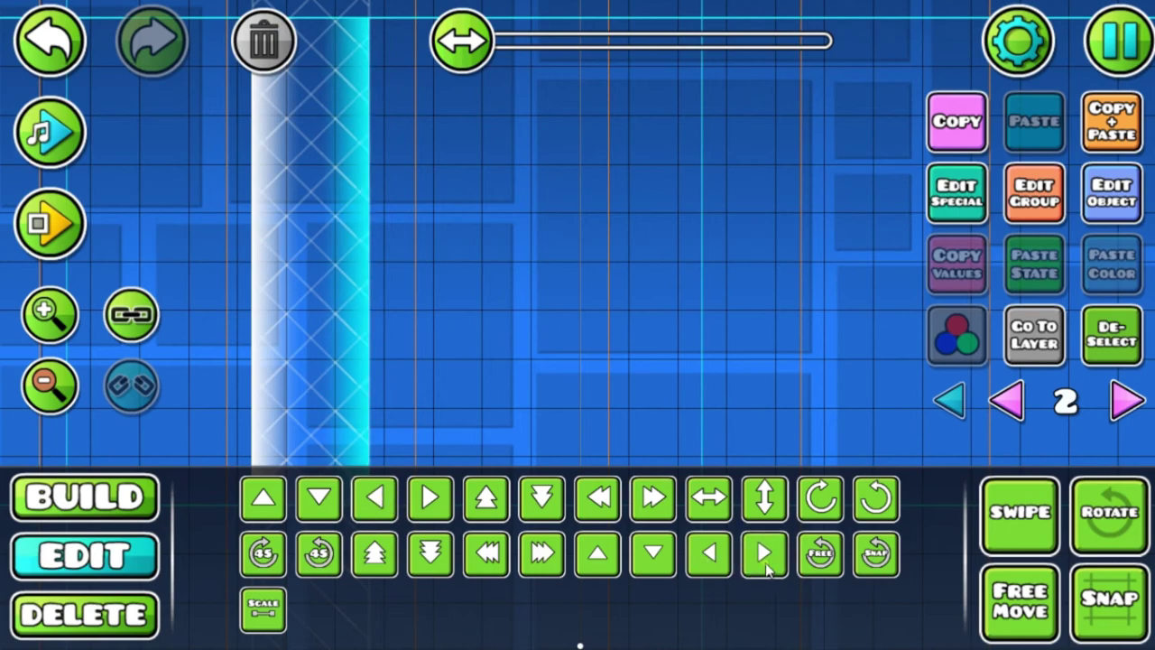
pyautogui.click(765, 554)
# Assign Detail Color channel 2 to the right gradient column, set that channel to black, and deselect the column.
pyautogui.click(1128, 209)
pyautogui.click(448, 355)
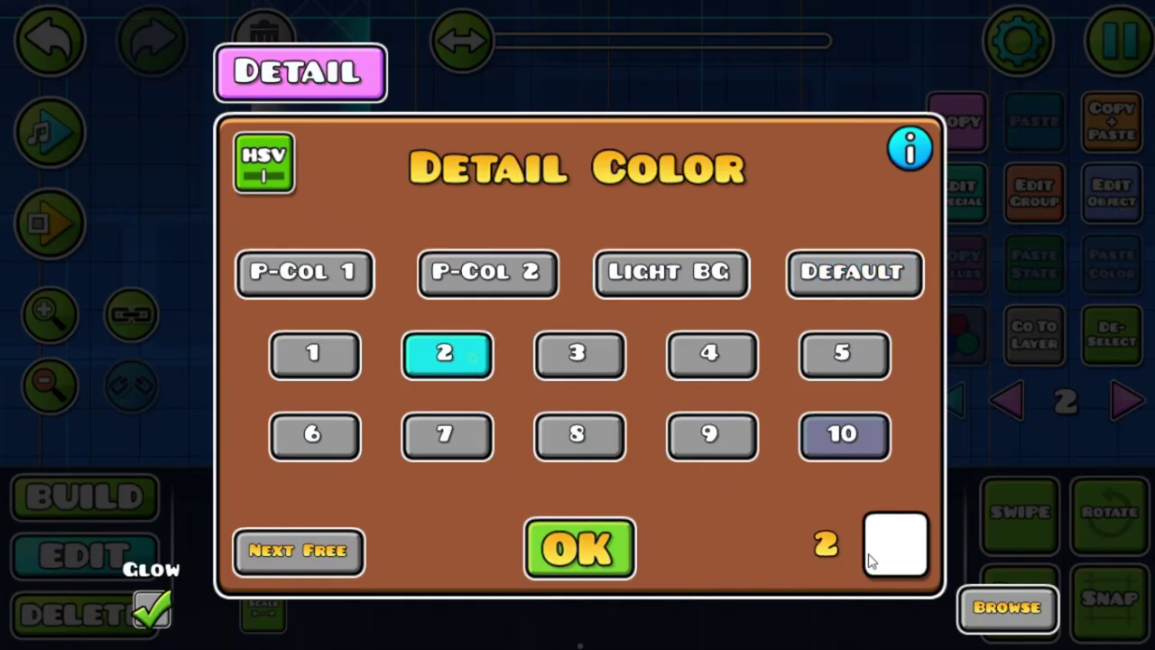
pyautogui.click(889, 546)
pyautogui.moveTo(647, 211); pyautogui.dragTo(566, 394)
pyautogui.click(580, 585)
pyautogui.click(578, 559)
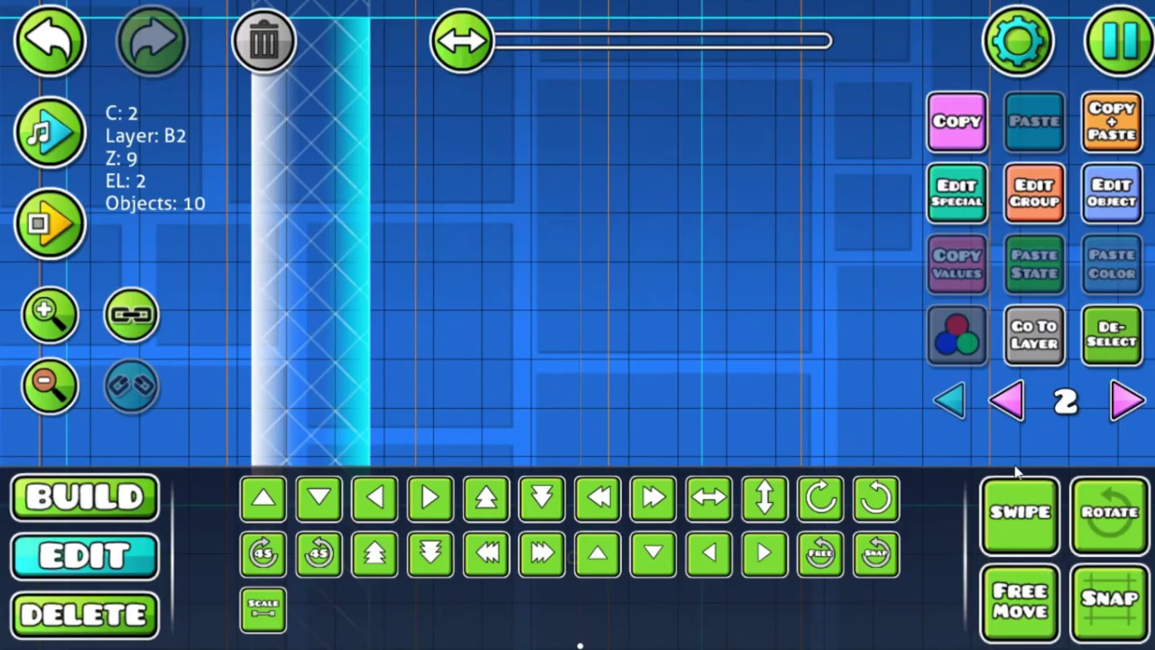
pyautogui.click(1112, 335)
# Select both gradient columns, put them on Z layer T1 and enable Dont Fade.
pyautogui.click(45, 385)
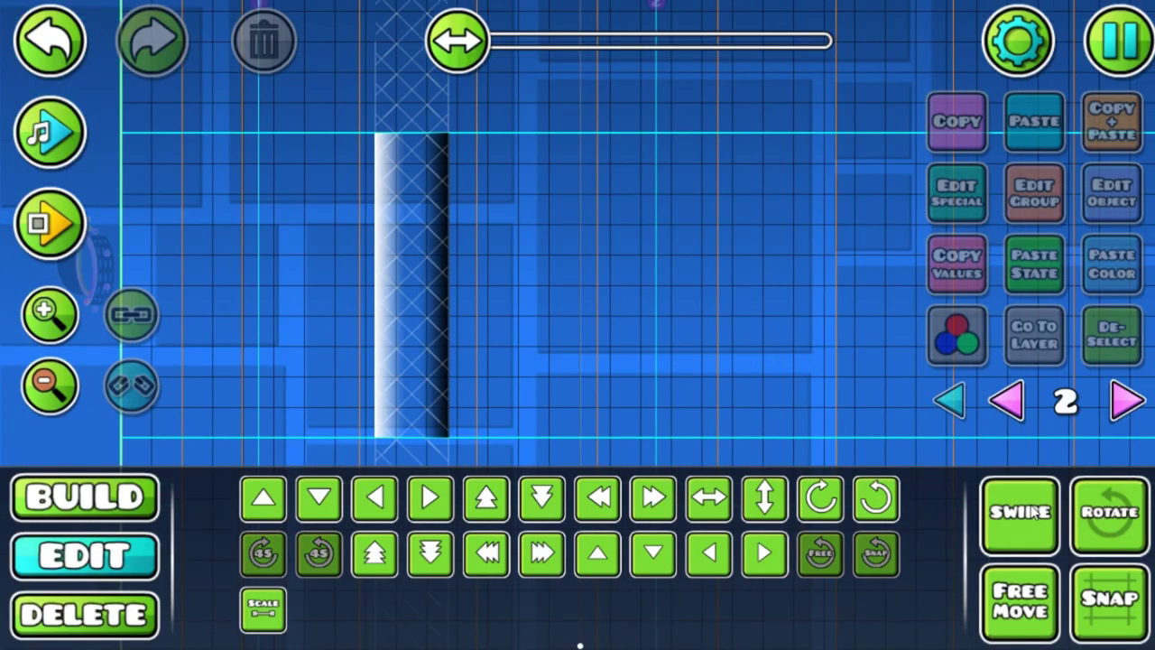
pyautogui.click(1023, 512)
pyautogui.moveTo(562, 121); pyautogui.dragTo(352, 555)
pyautogui.click(1035, 191)
pyautogui.click(592, 521)
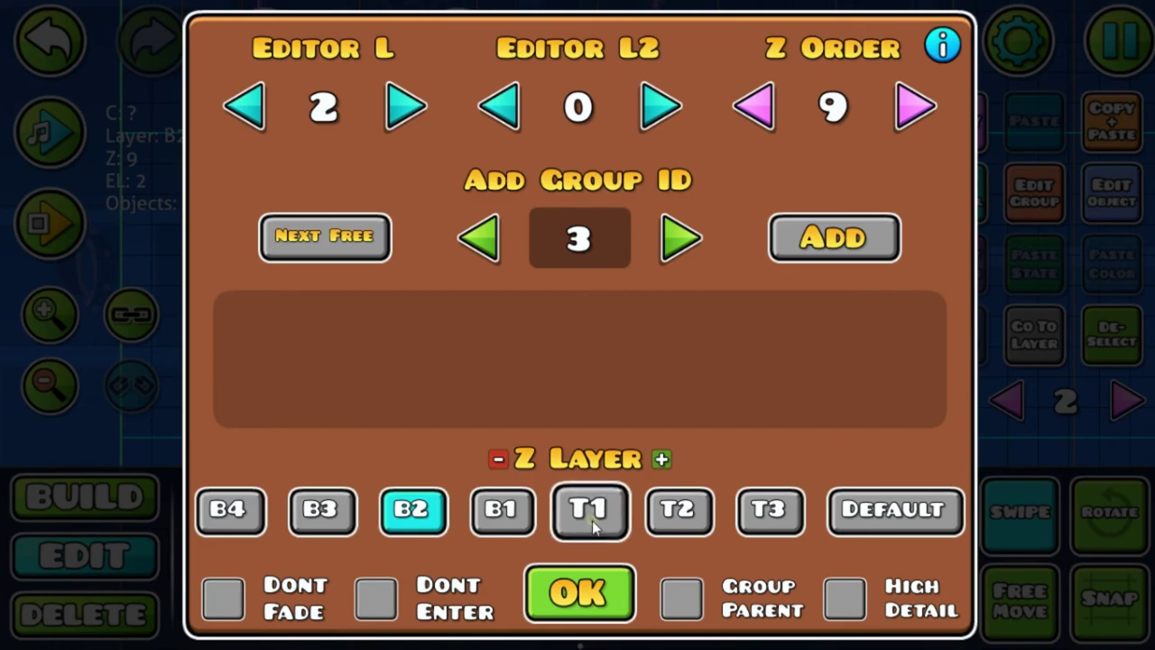
pyautogui.click(219, 599)
pyautogui.click(578, 593)
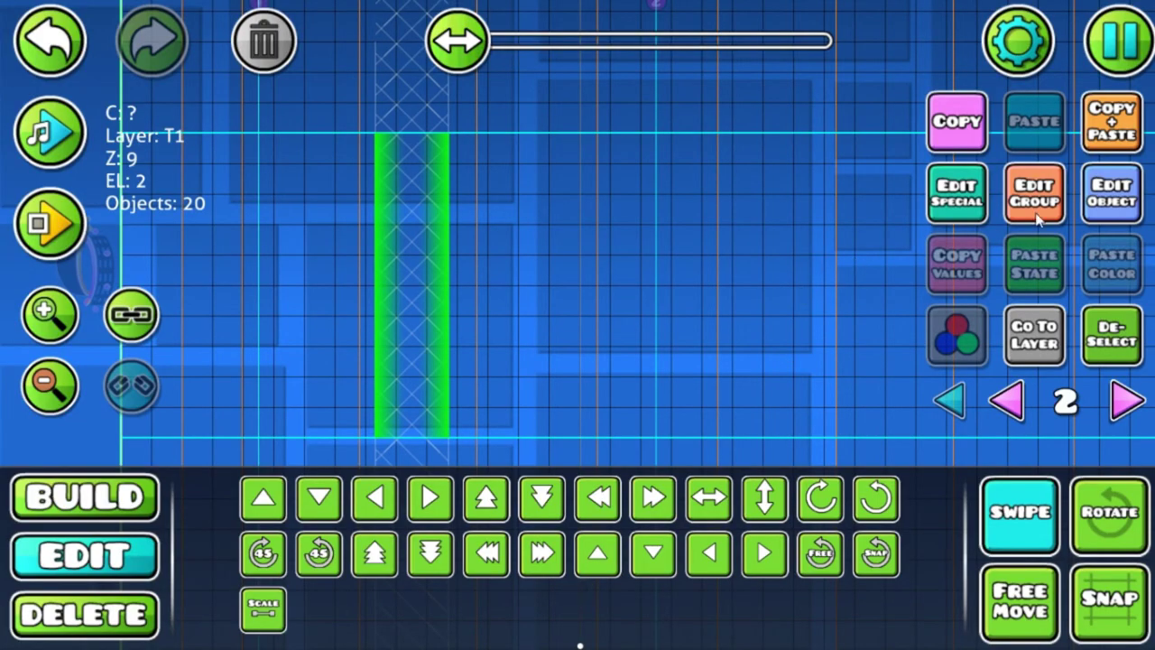
# Add both gradient columns to group ID 1 and deselect them.
pyautogui.click(1034, 192)
pyautogui.click(479, 239)
pyautogui.click(478, 239)
pyautogui.click(817, 241)
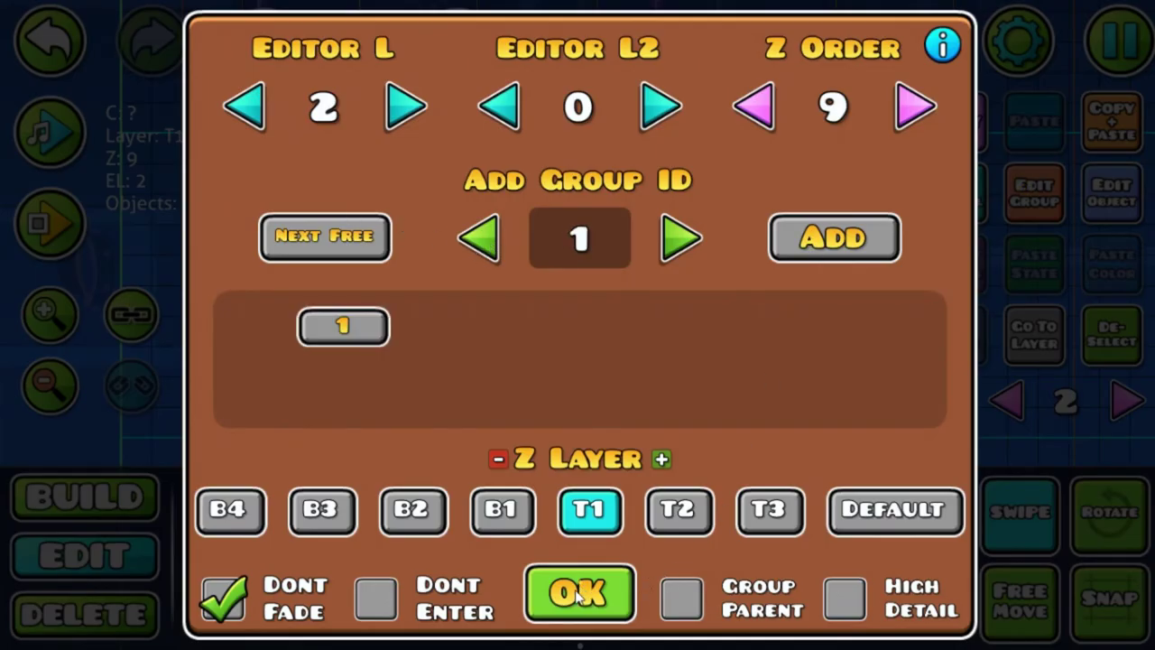
pyautogui.click(577, 593)
pyautogui.click(1096, 330)
# Save and playtest the level to check the white and black shading on the pillar, and pause it.
pyautogui.click(1121, 47)
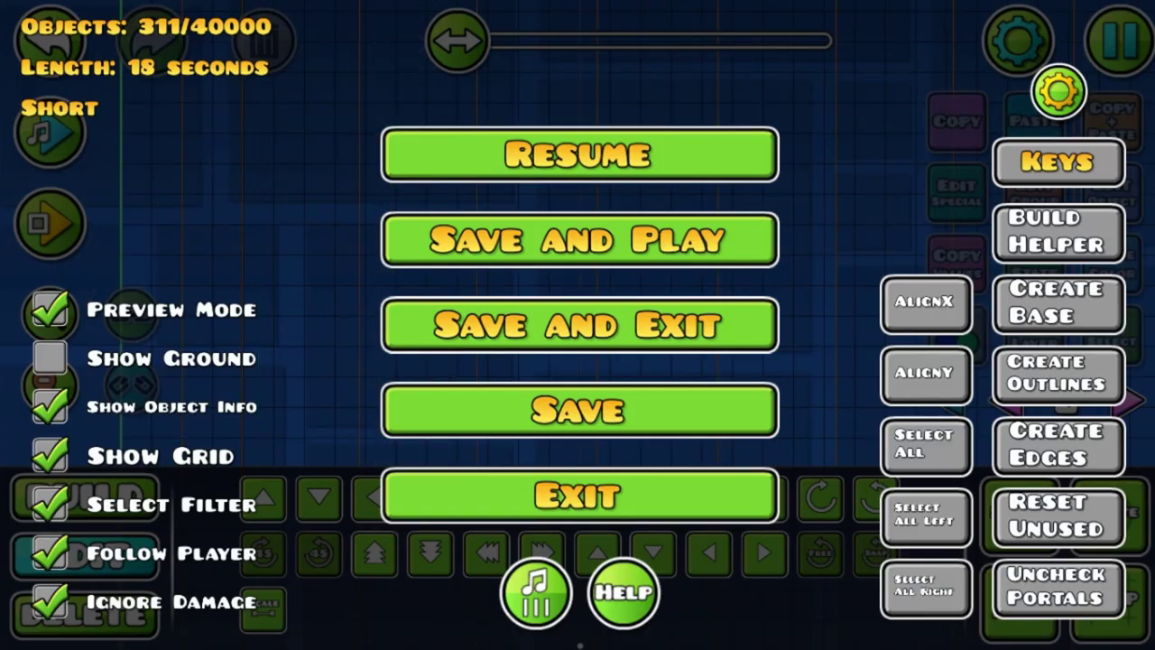
pyautogui.click(580, 239)
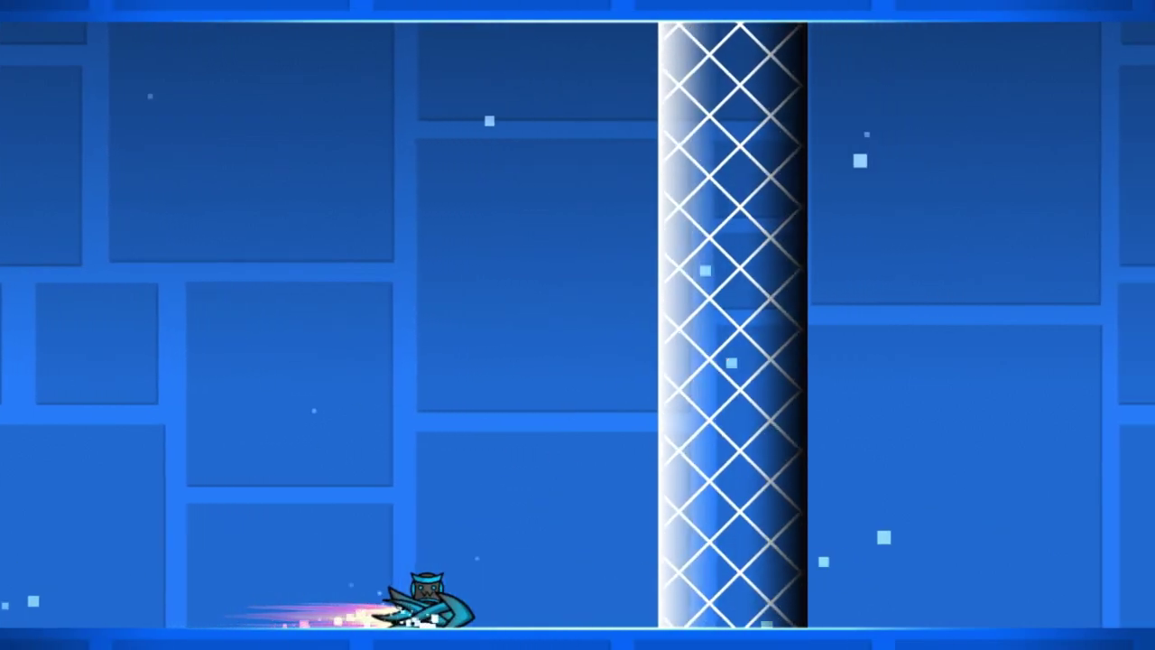
pyautogui.press('Escape')
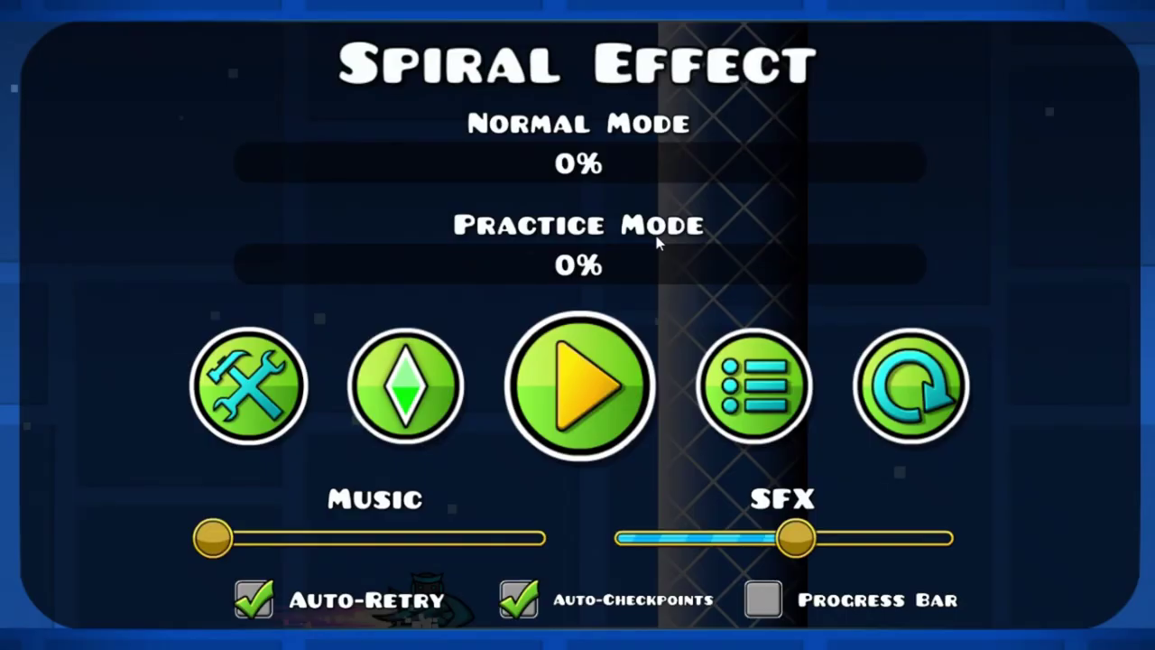